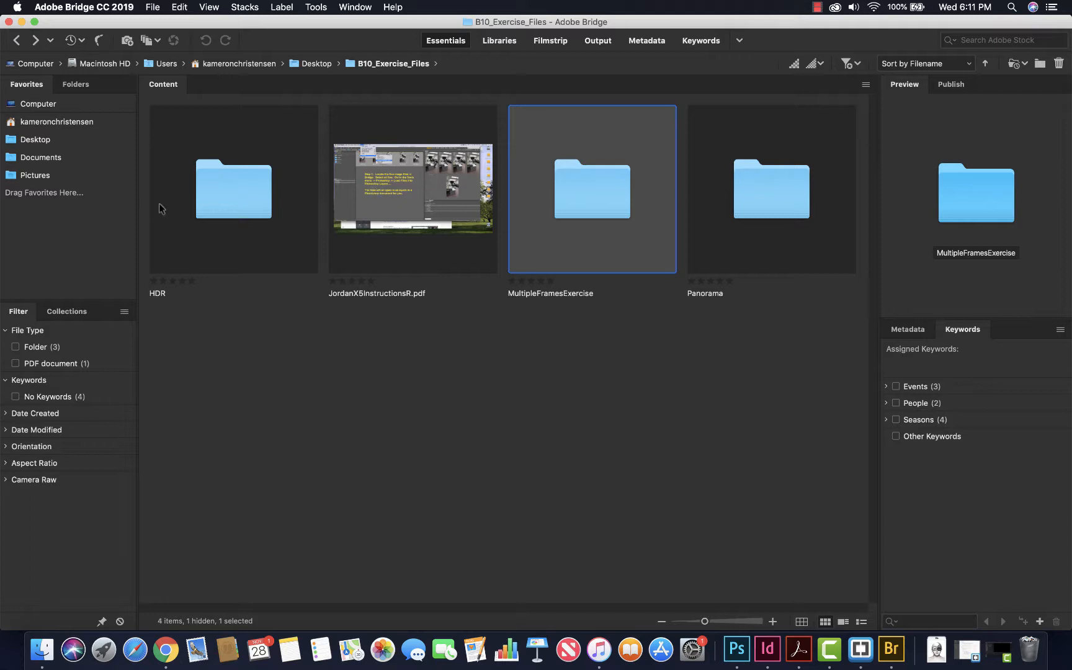
Open the HDR folder and enlarge the thumbnails so the two photos fill the content area
left_click(243, 224)
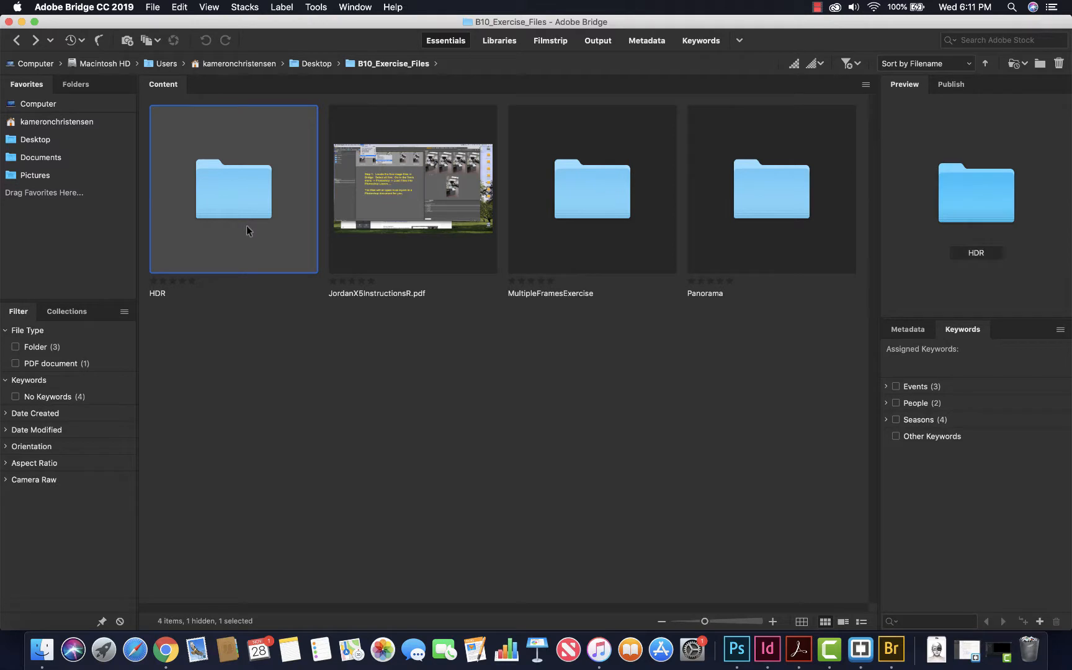
double_click(239, 217)
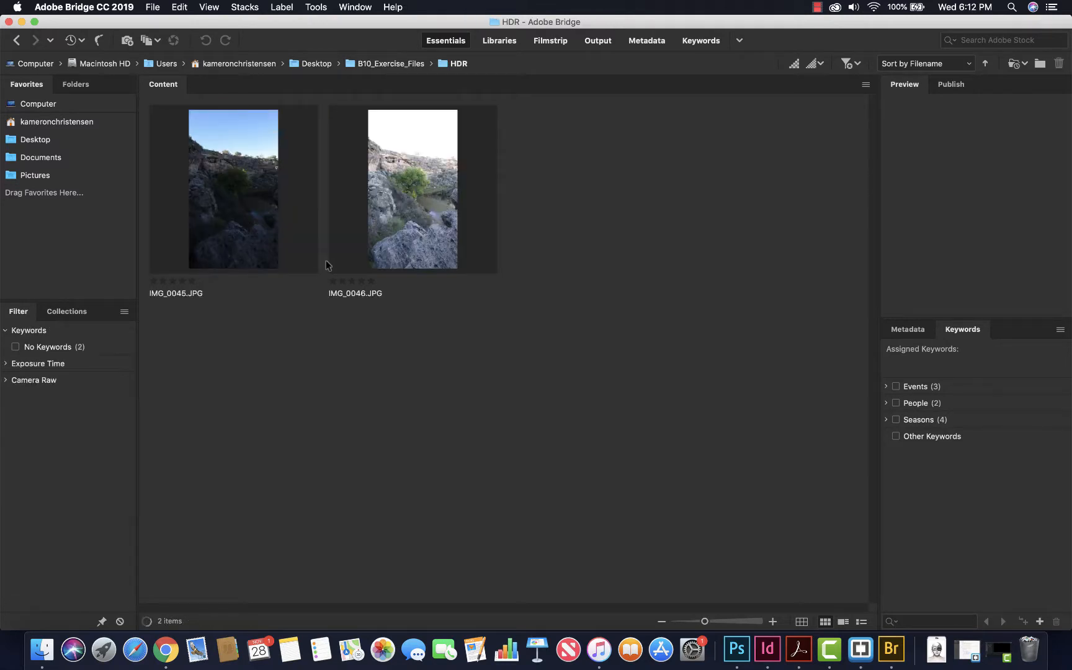
left_click(772, 621)
left_click(772, 621)
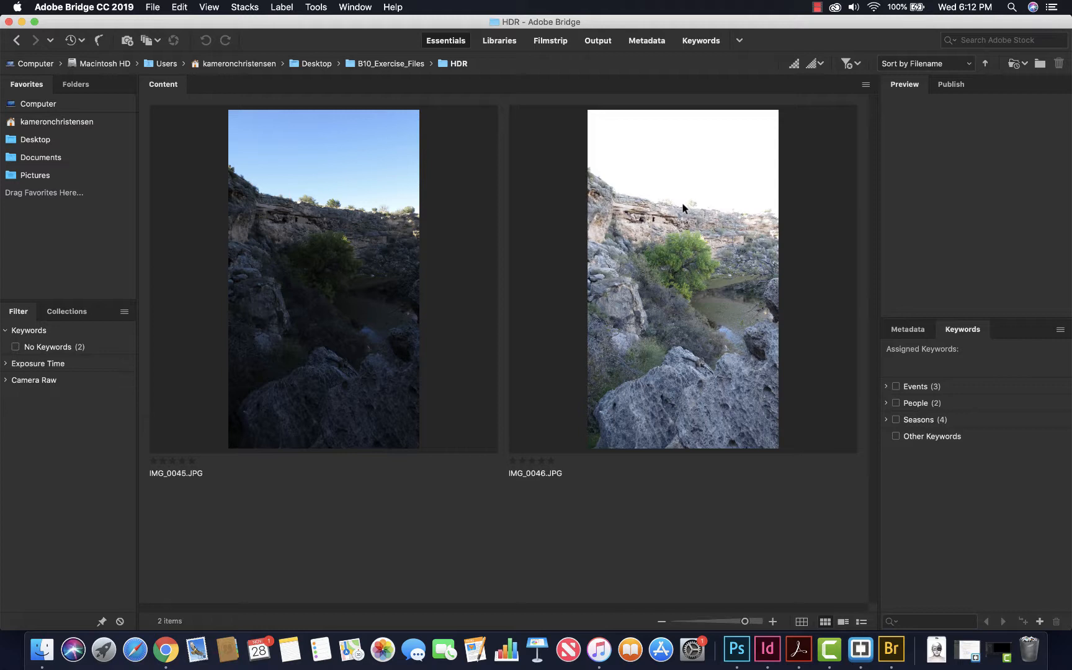
Send IMG_0045.JPG and IMG_0046.JPG to Photoshop's Merge to HDR Pro, agreeing to queue the command
left_click(321, 271)
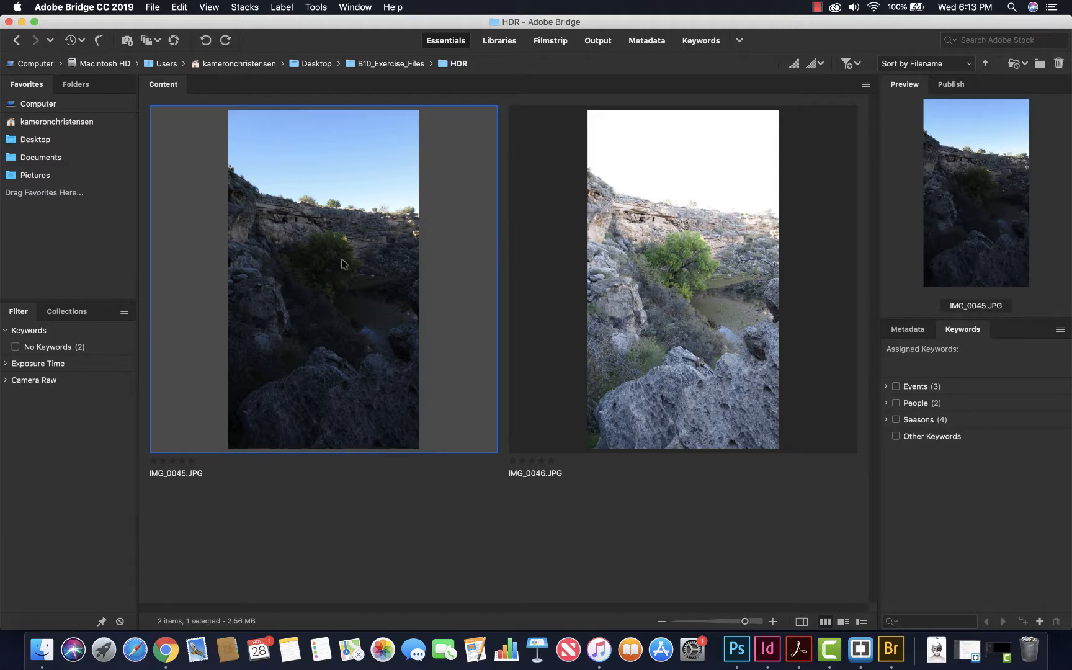
left_click(682, 280, "shift")
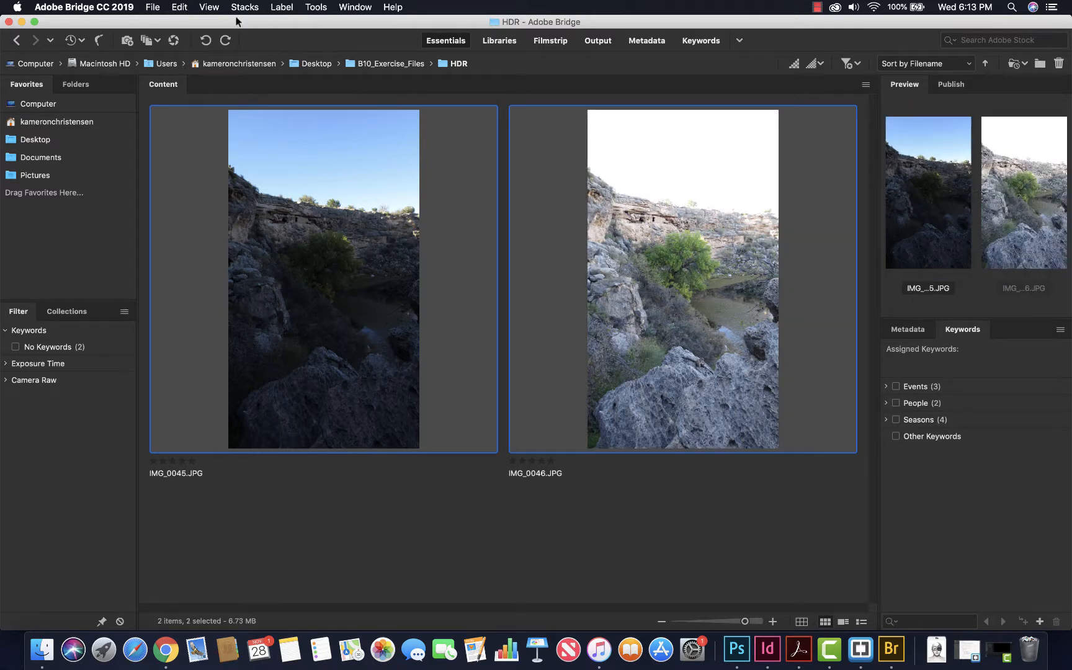
left_click(316, 8)
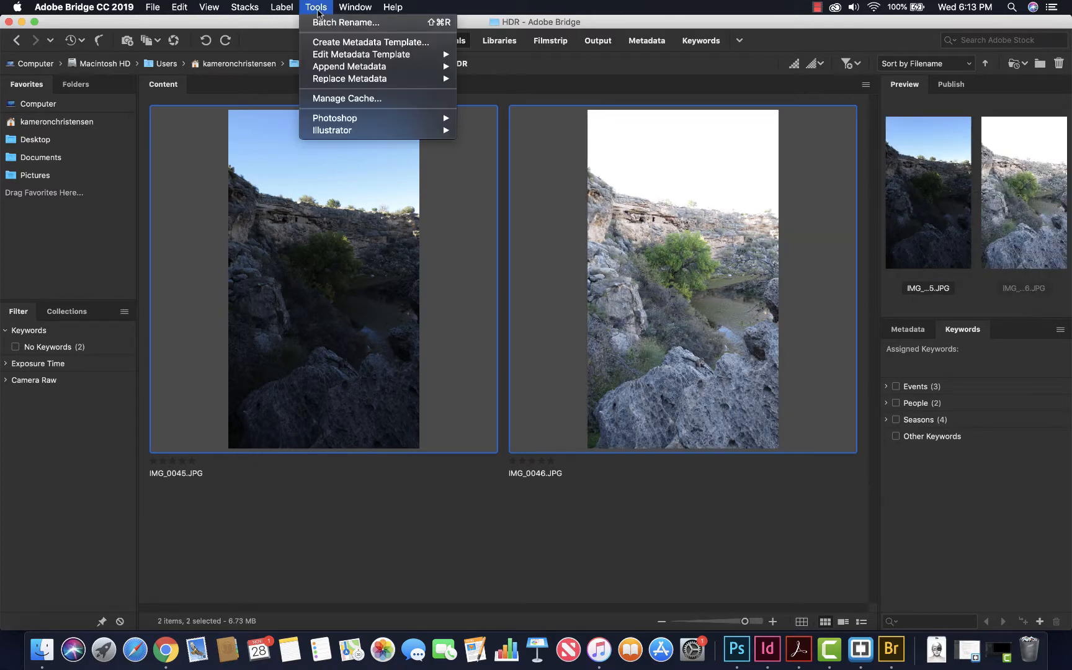
mouse_move(367, 121)
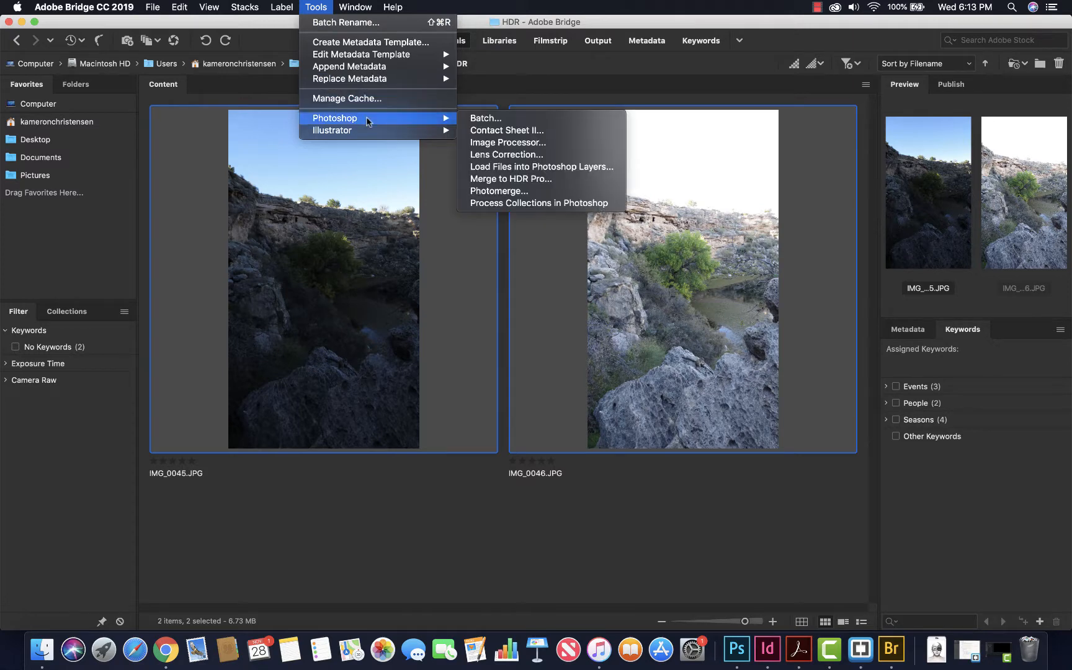
left_click(531, 179)
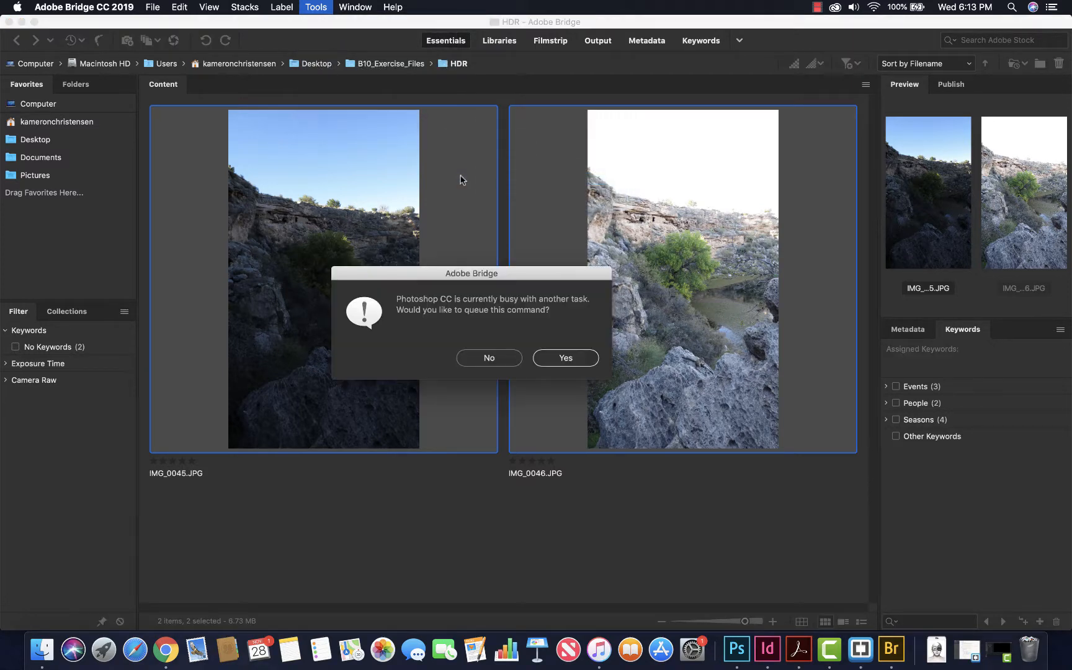
left_click(573, 359)
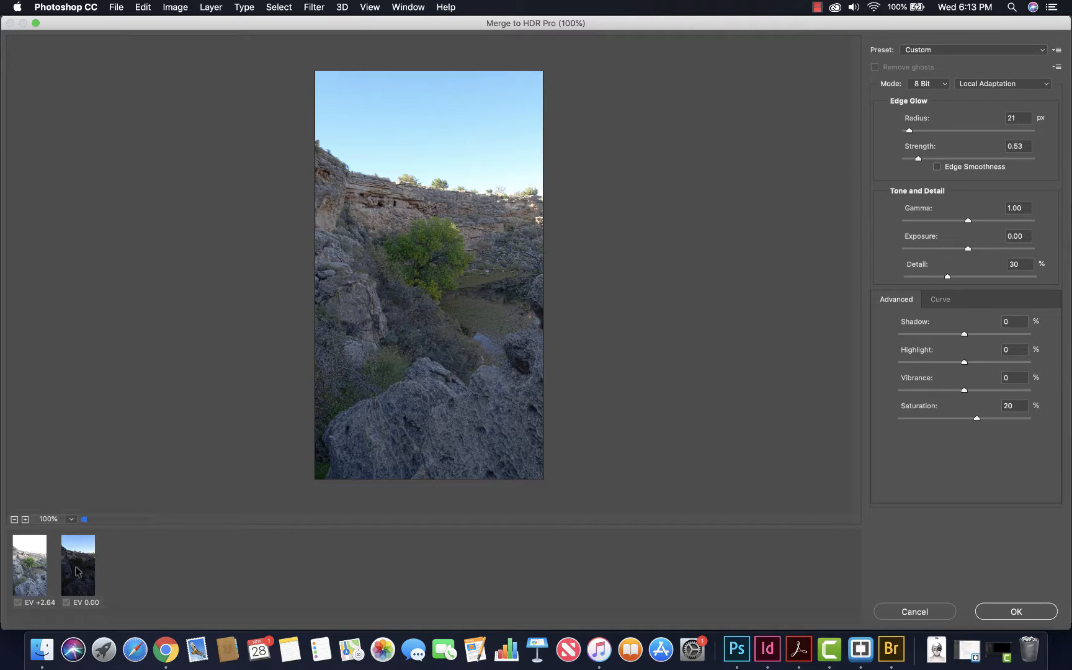
Set the Edge Glow radius to 36 px and strength to 1.06, gamma to 1.22, exposure to -0.10 and detail to 48%
left_click(25, 520)
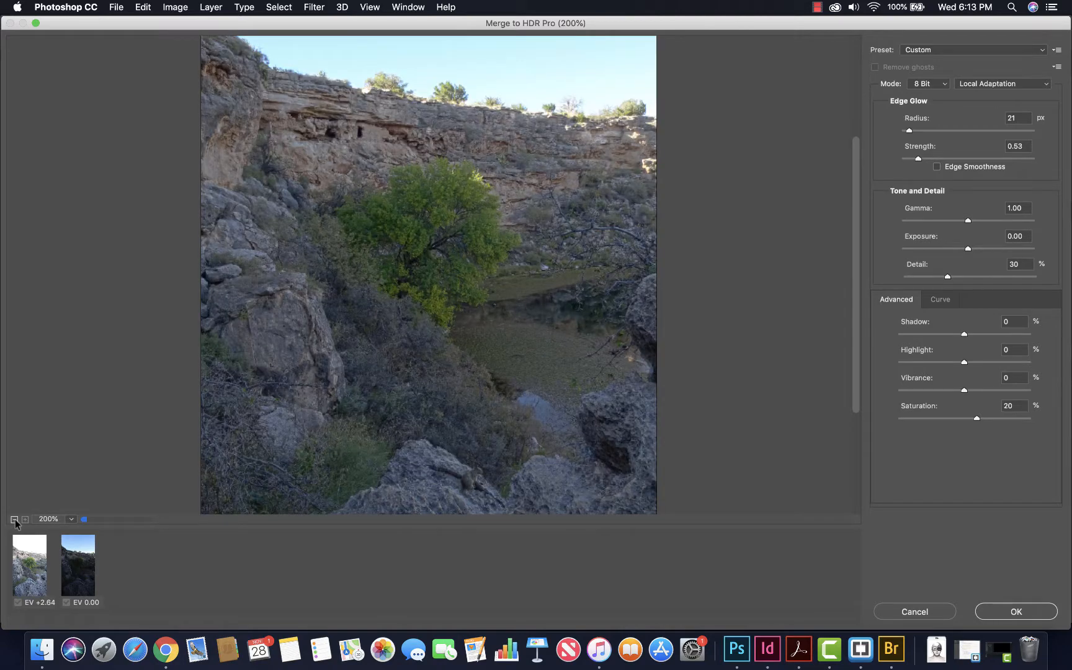
left_click(16, 521)
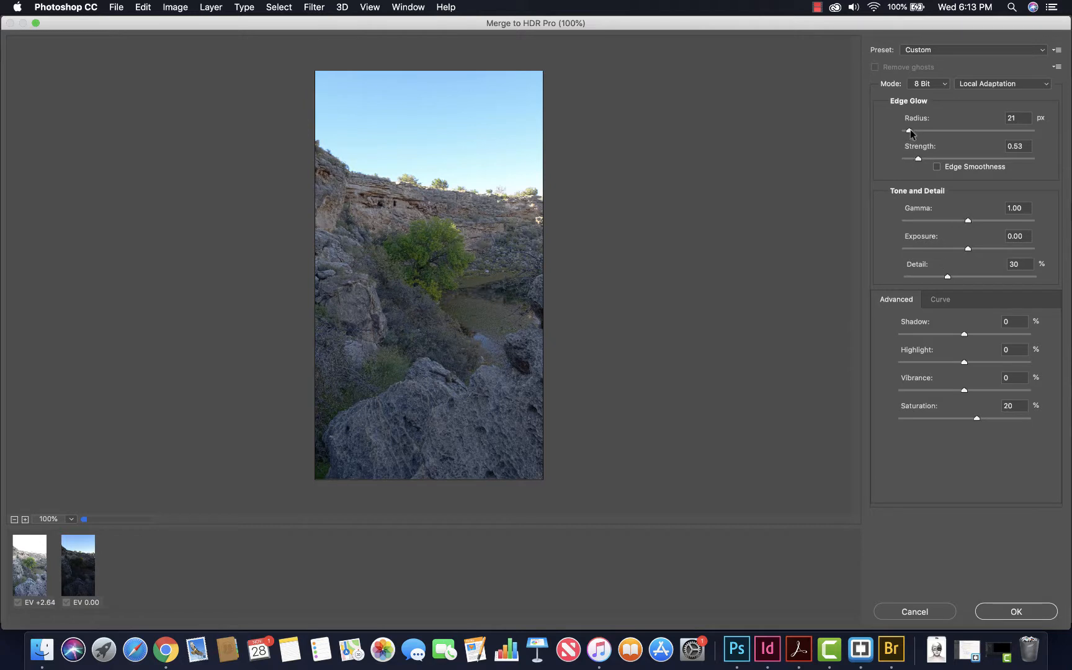
left_click_drag(910, 129, 937, 161)
left_click_drag(968, 220, 980, 251)
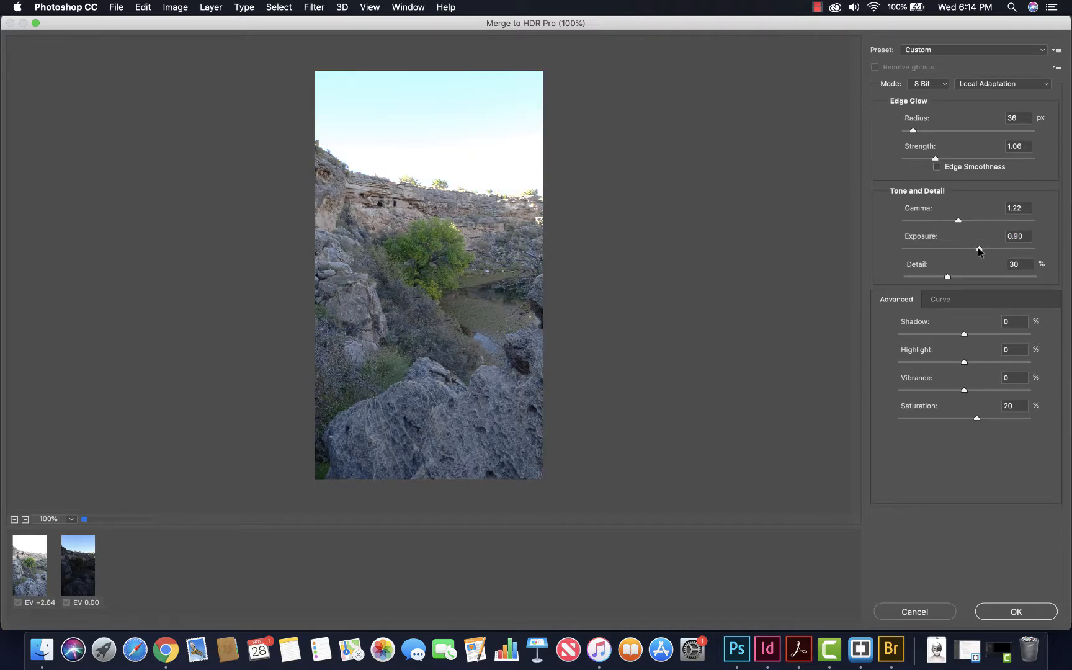
left_click_drag(978, 249, 964, 249)
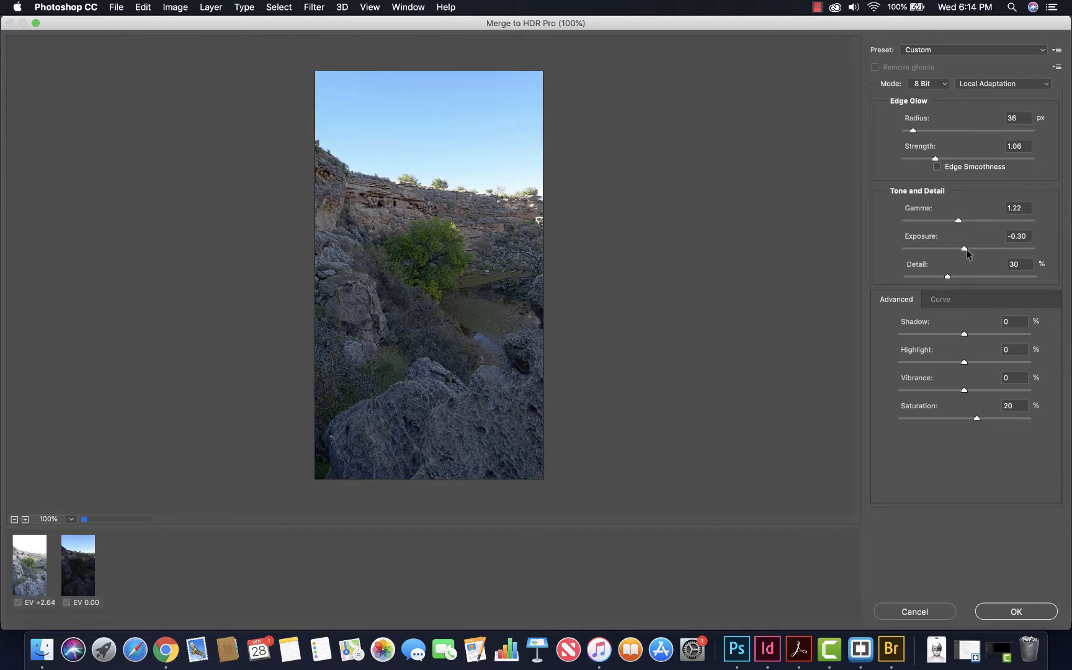
left_click_drag(966, 249, 954, 280)
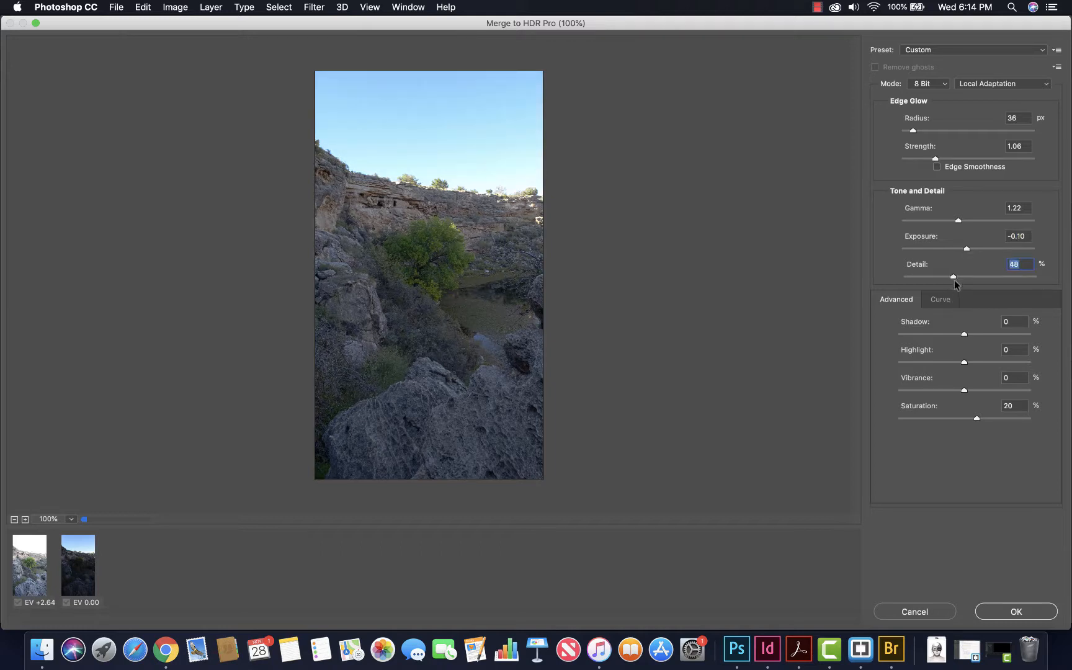
Fine-tune the shadow amount, raise the vibrance, and complete the HDR merge
left_click_drag(961, 336, 966, 334)
left_click_drag(965, 390, 981, 390)
left_click(1015, 613)
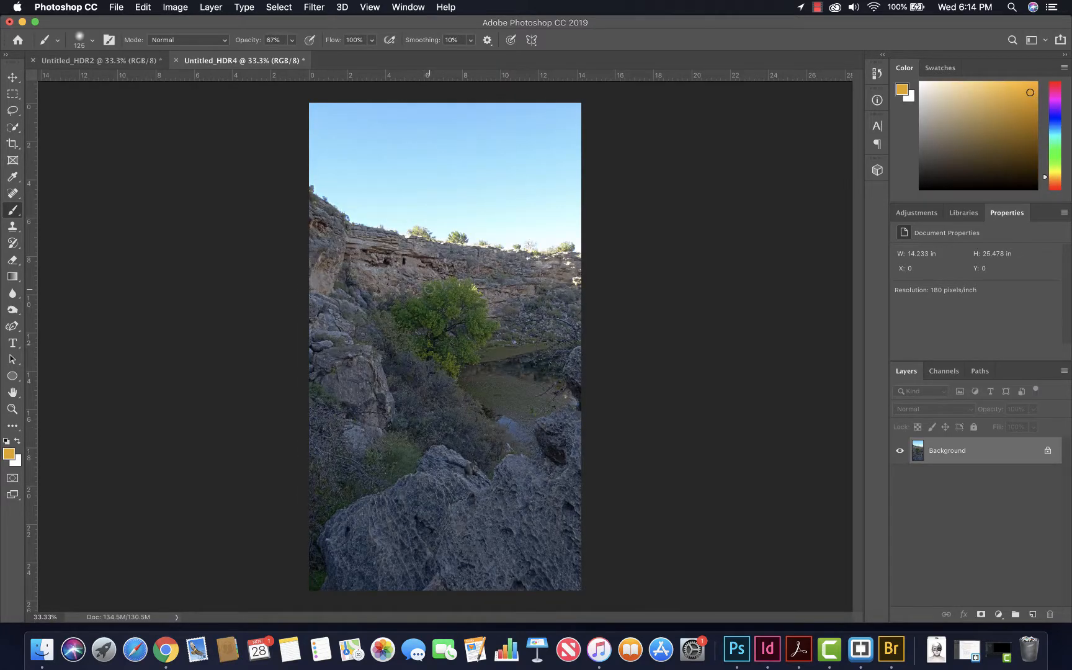
Compare the merged HDR image in Photoshop with the two source photos in Bridge
key("ctrl+Left")
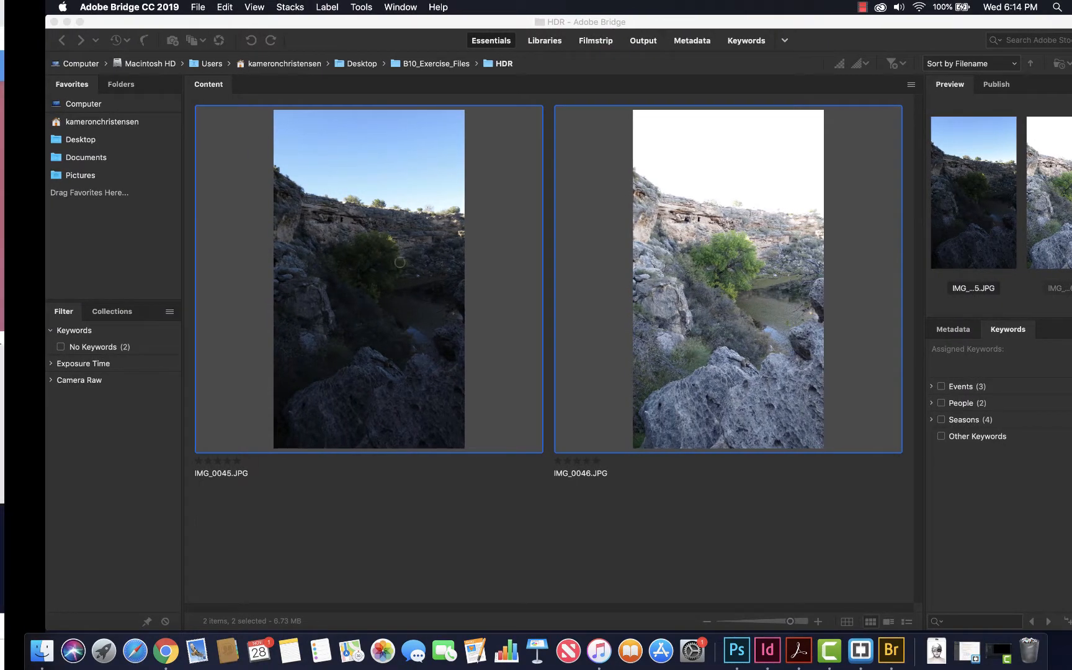
key("ctrl+Right")
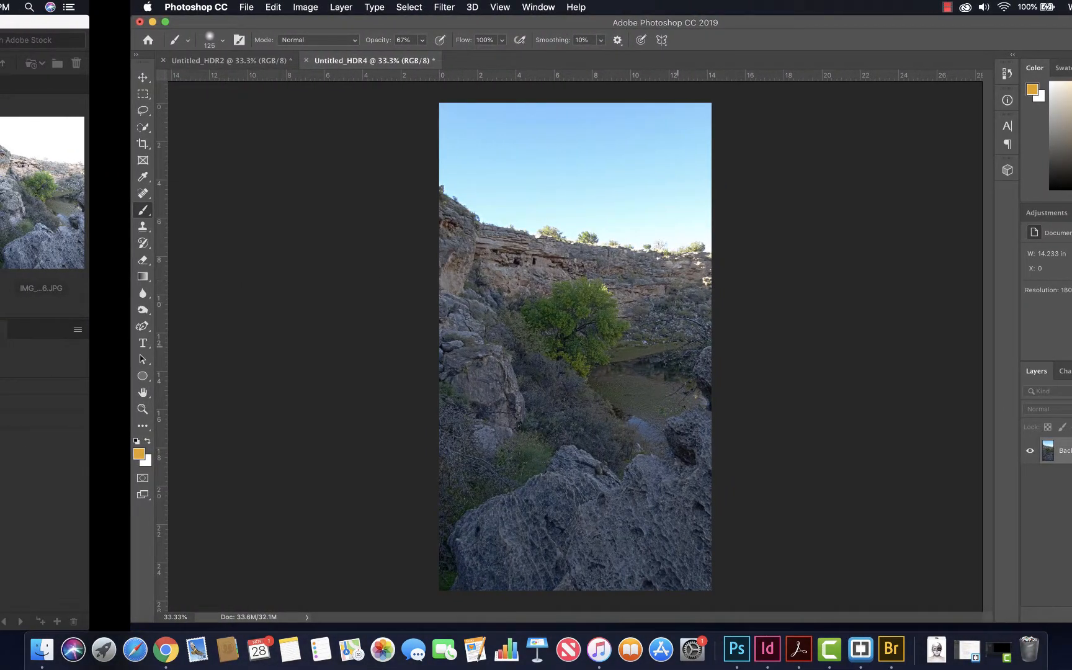
key("ctrl+Left")
key("ctrl+Right")
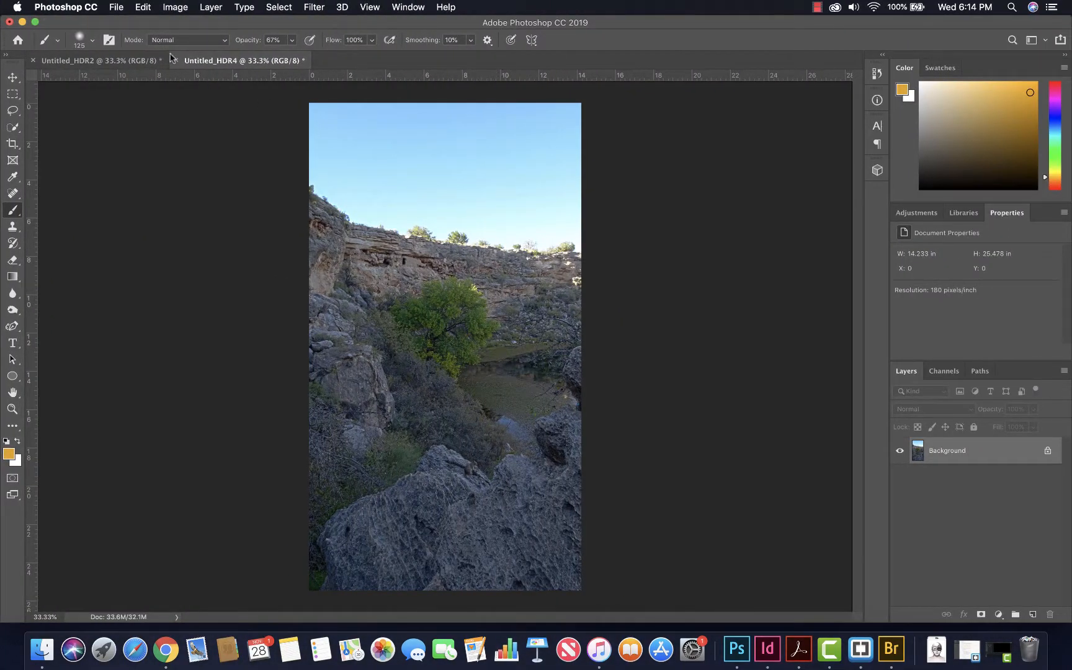
Close the Untitled_HDR4 and Untitled_HDR2 documents without saving them
left_click(176, 60)
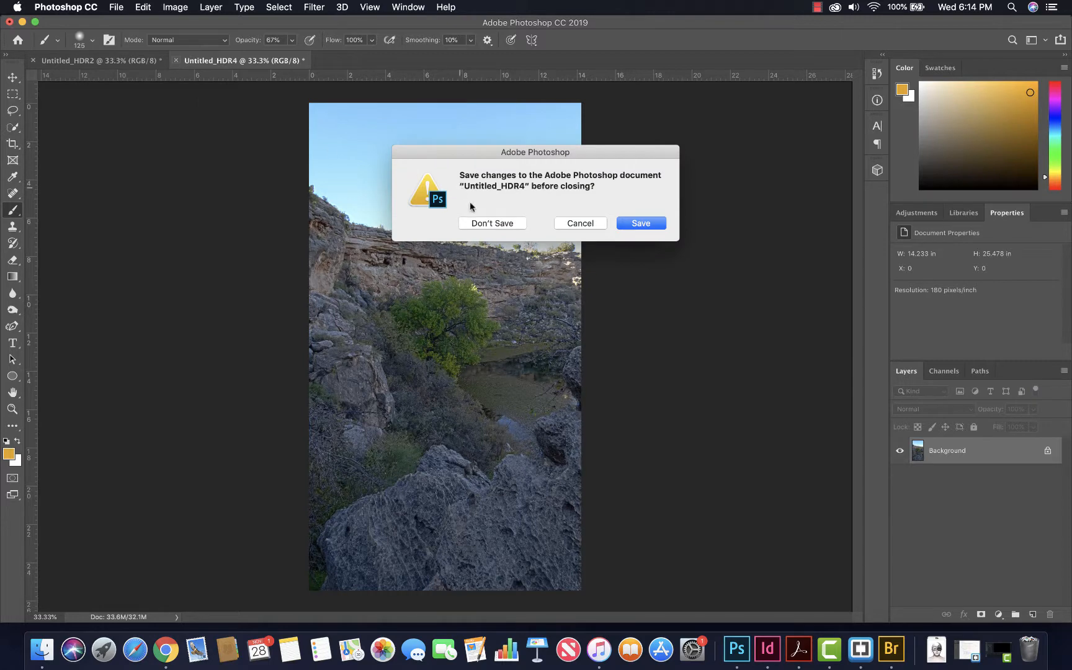
left_click(490, 225)
left_click(34, 61)
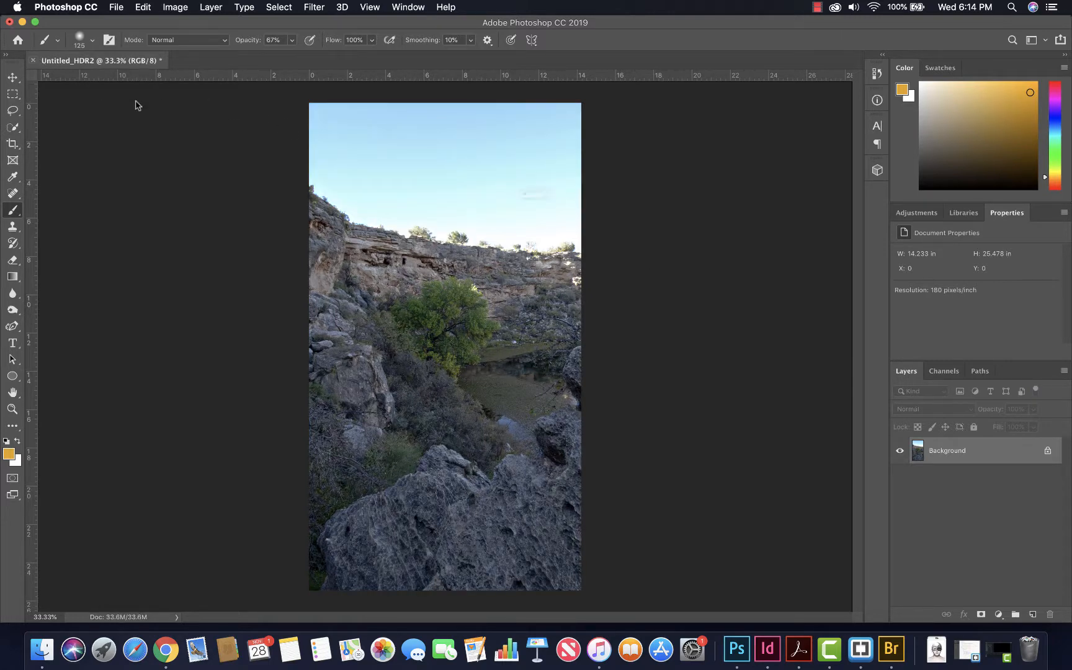
left_click(476, 227)
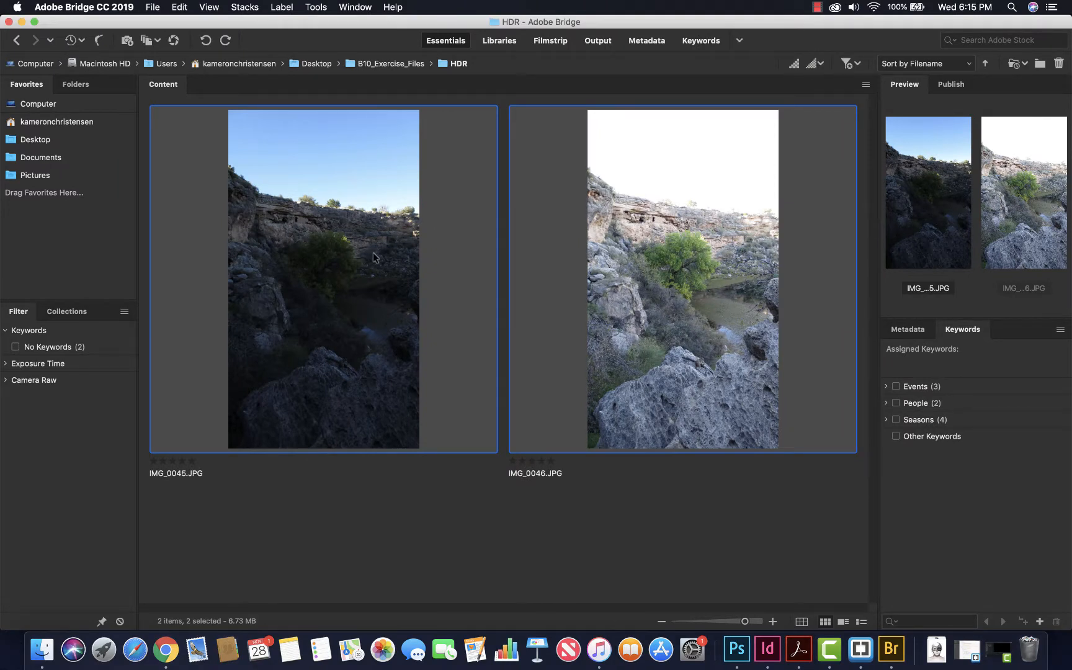
Open both HDR photos from Bridge in Camera Raw and merge them to HDR, saving as IMG_0045-HDR.dng in the HDR folder
right_click(314, 209)
left_click(368, 244)
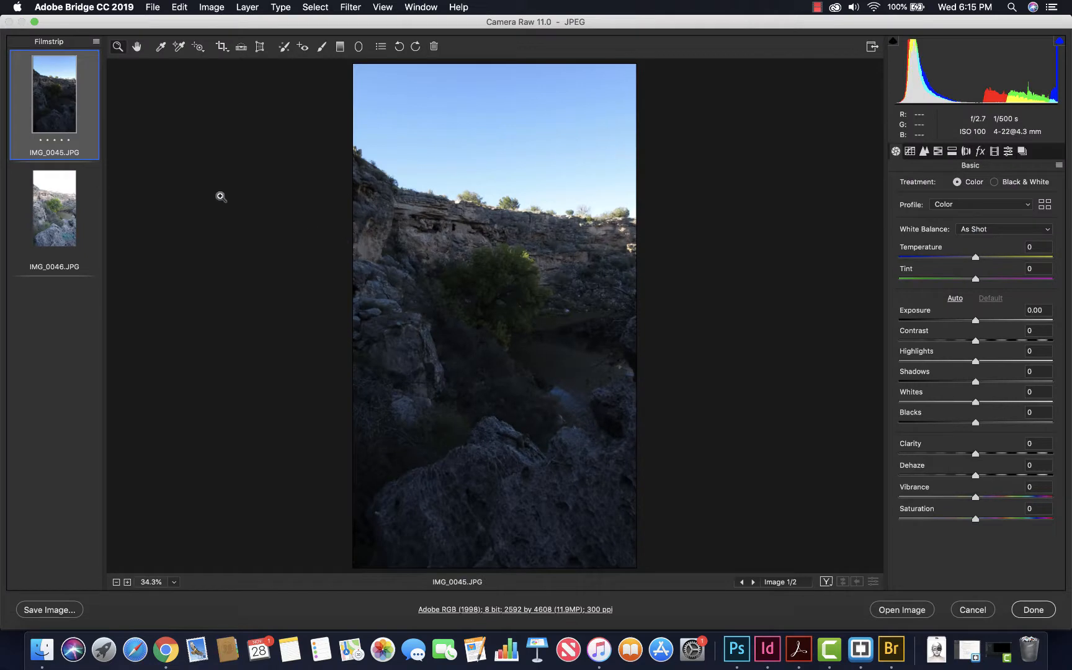
left_click(45, 220, "shift")
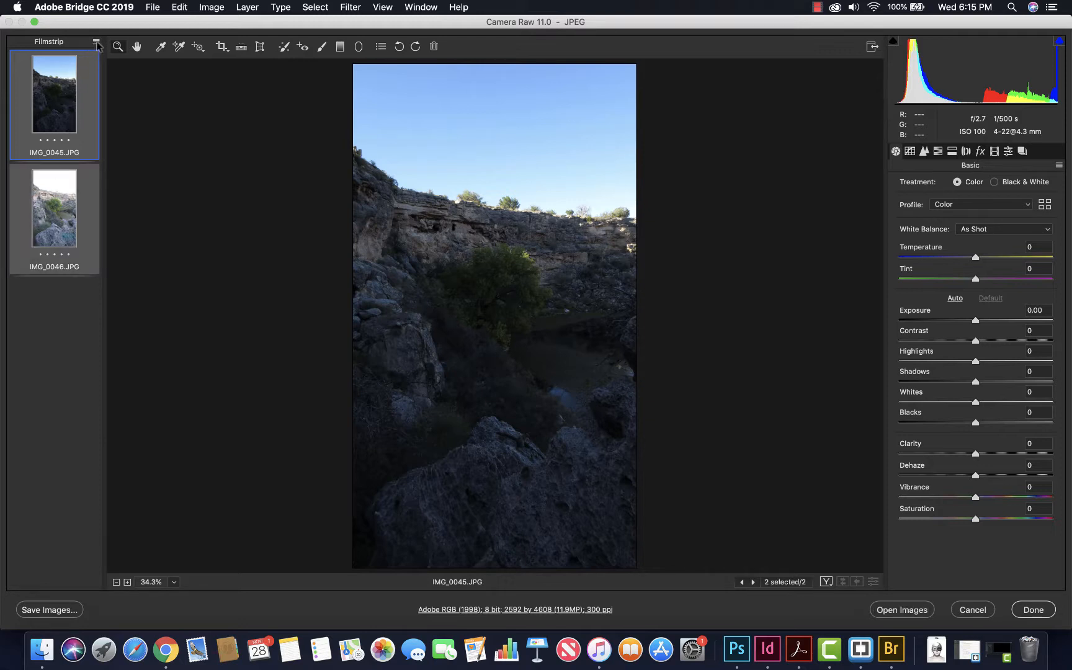
left_click(95, 41)
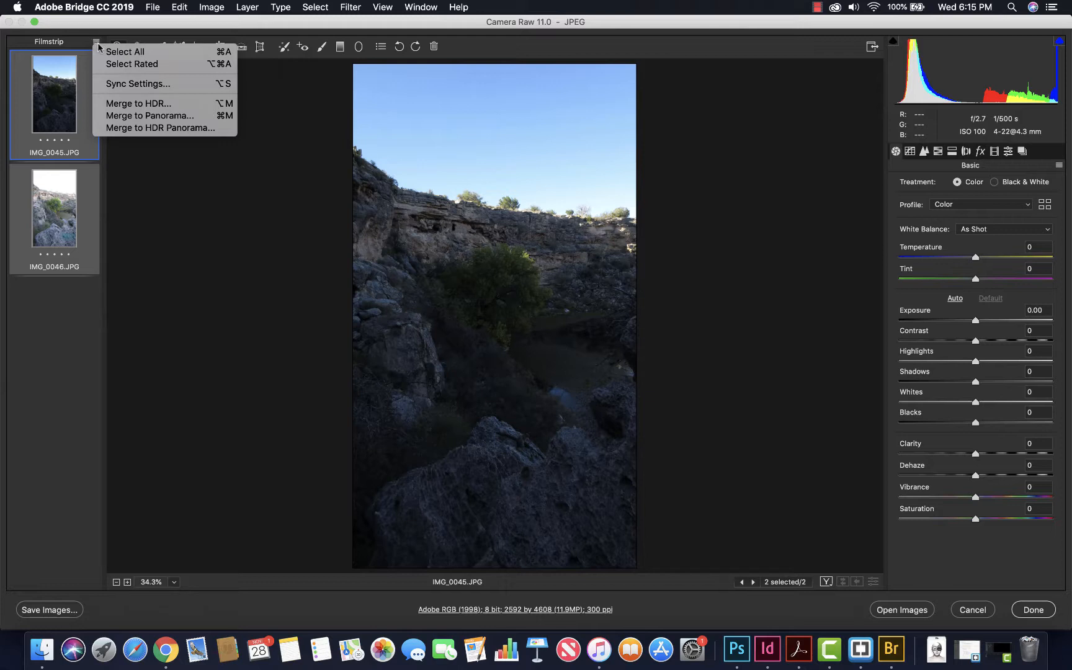
left_click(132, 104)
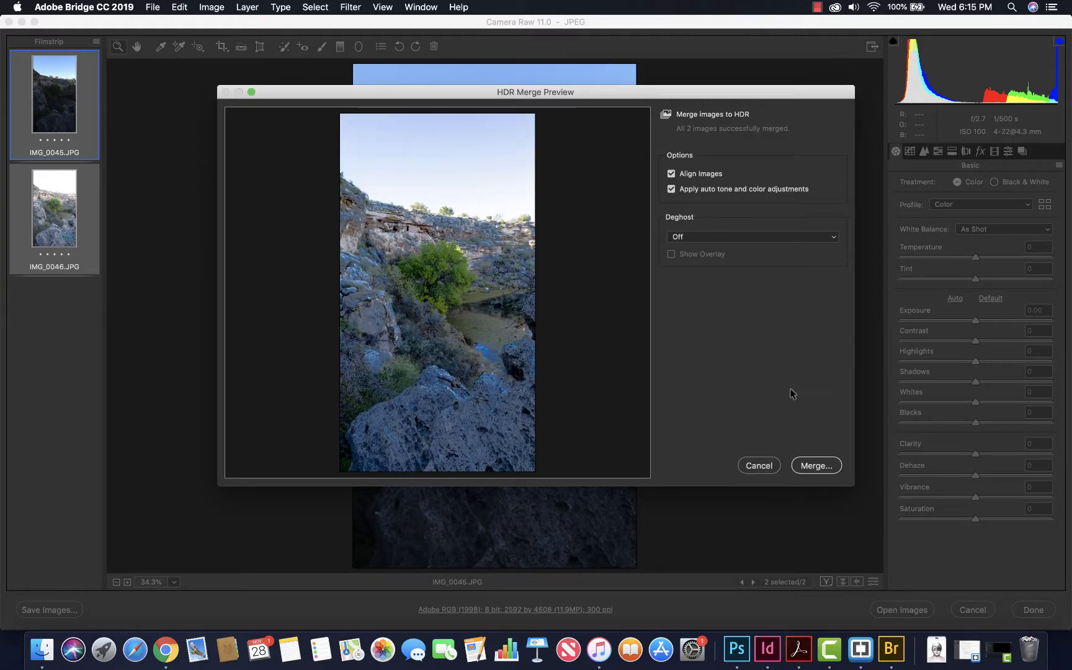
left_click(817, 466)
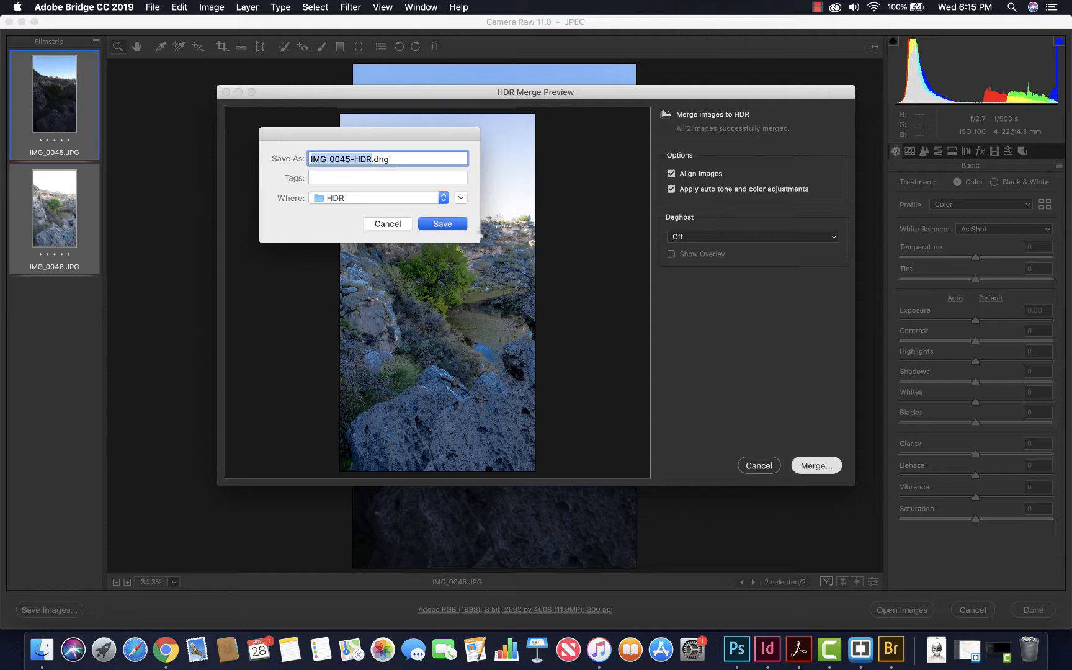
key("Return")
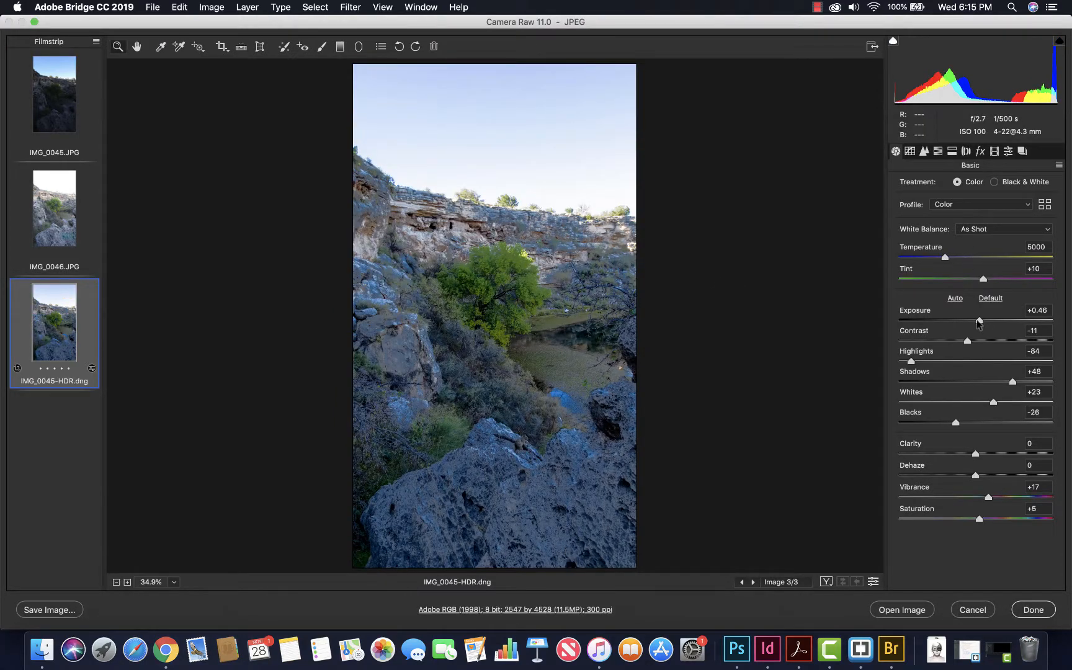
Try exposure +1.35, contrast +13 and shadows +33 on the merged image, and cancel out of Camera Raw
left_click_drag(978, 321, 1001, 380)
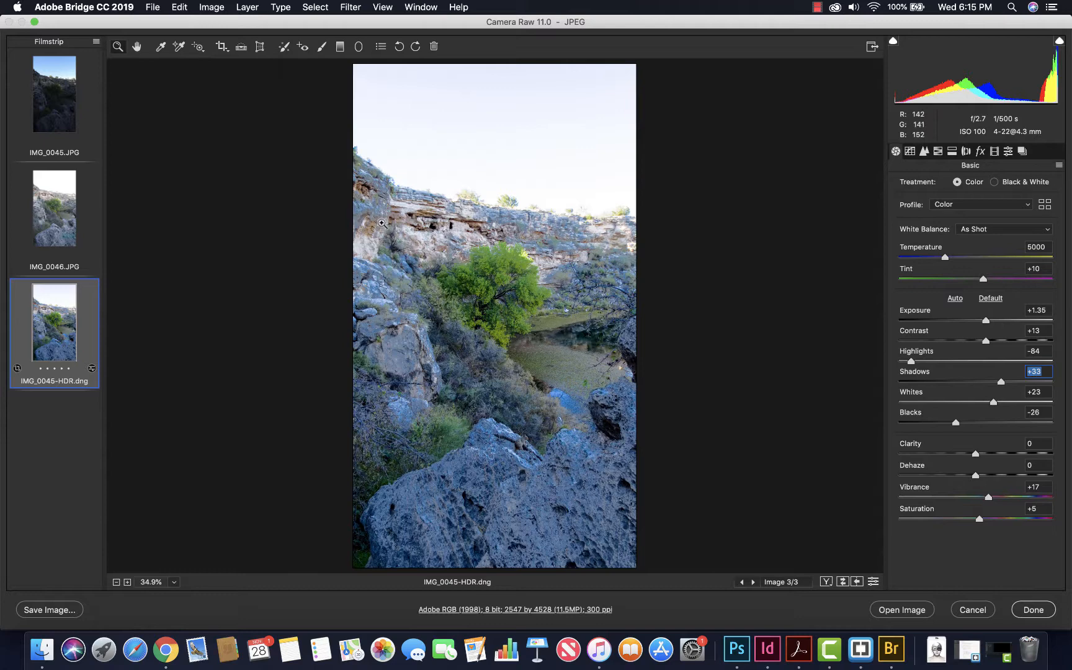
left_click(975, 613)
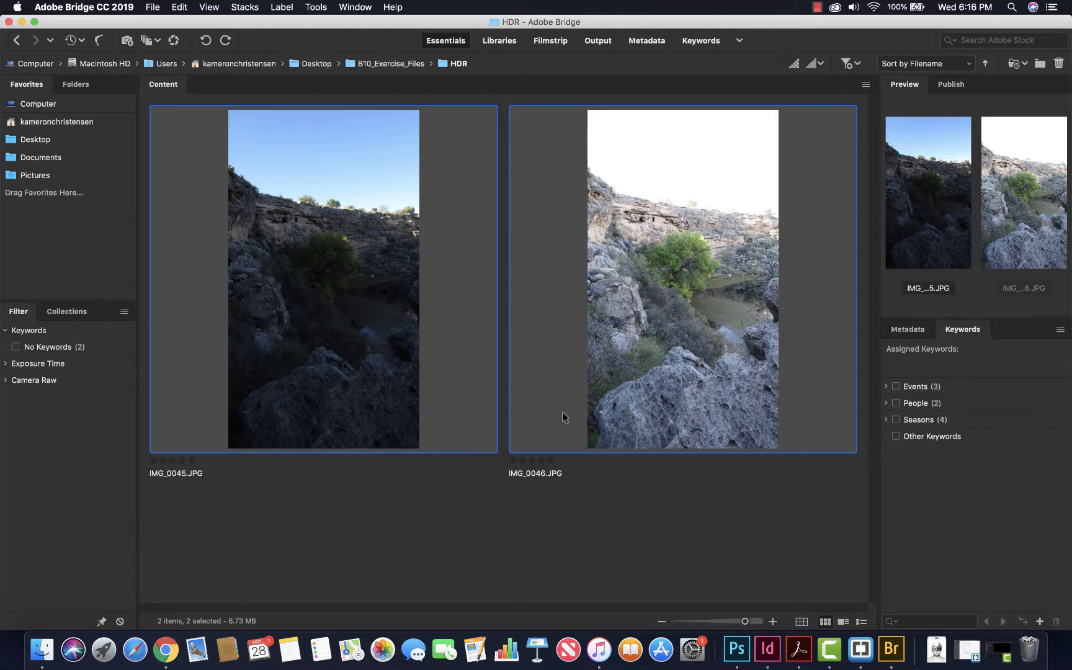
Return to the B10_Exercise_Files folder, reduce the thumbnail size, and open the Panorama folder
left_click(17, 41)
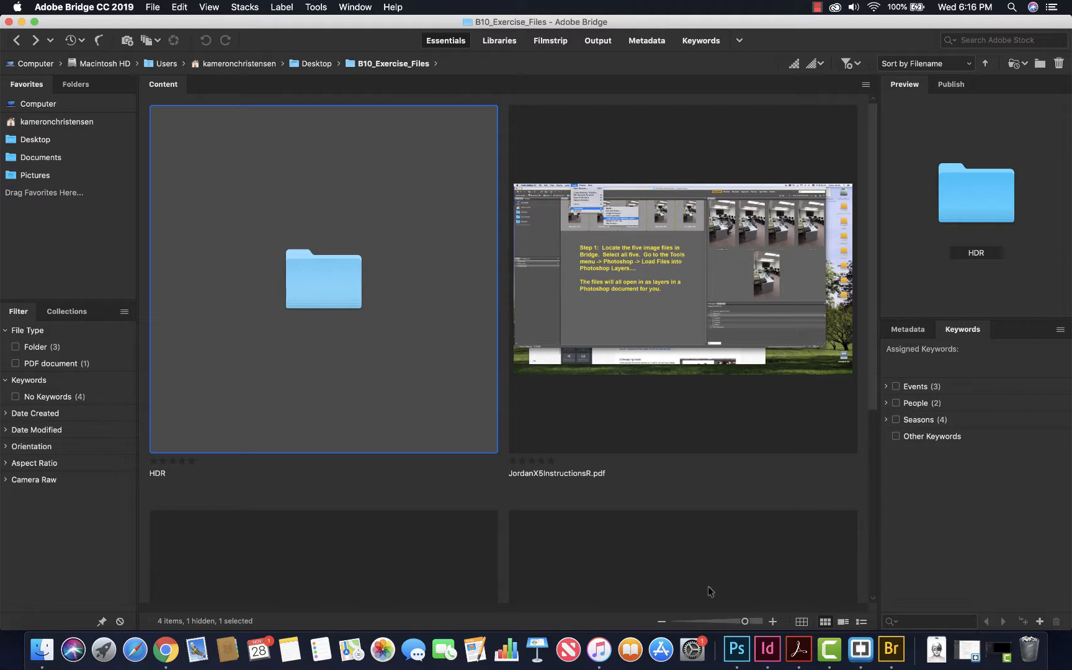
left_click(662, 622)
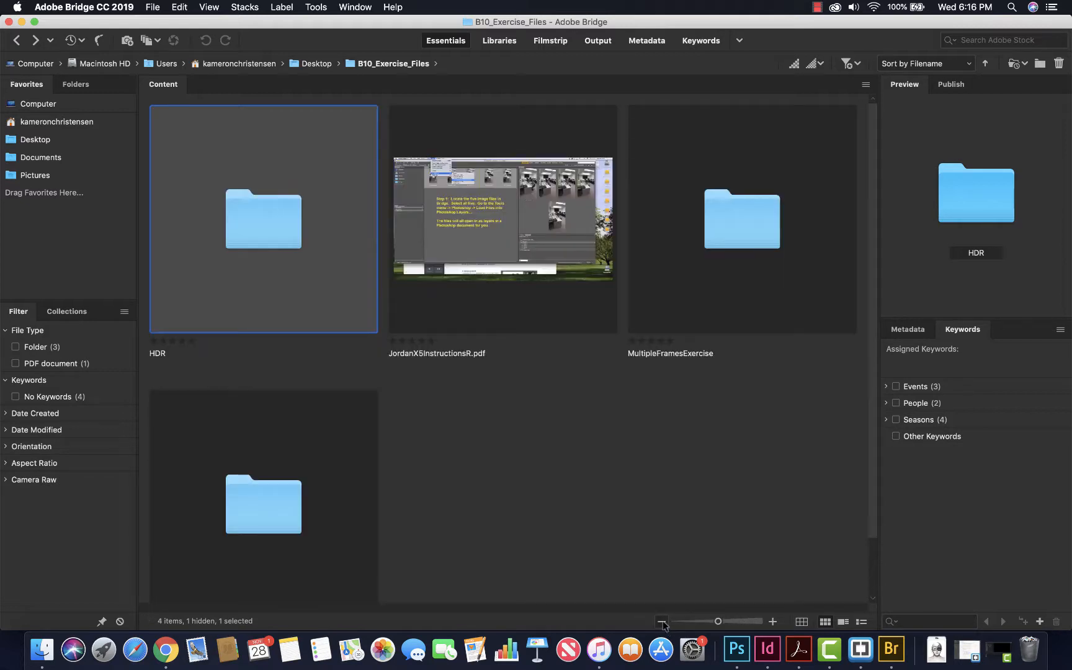
left_click(662, 621)
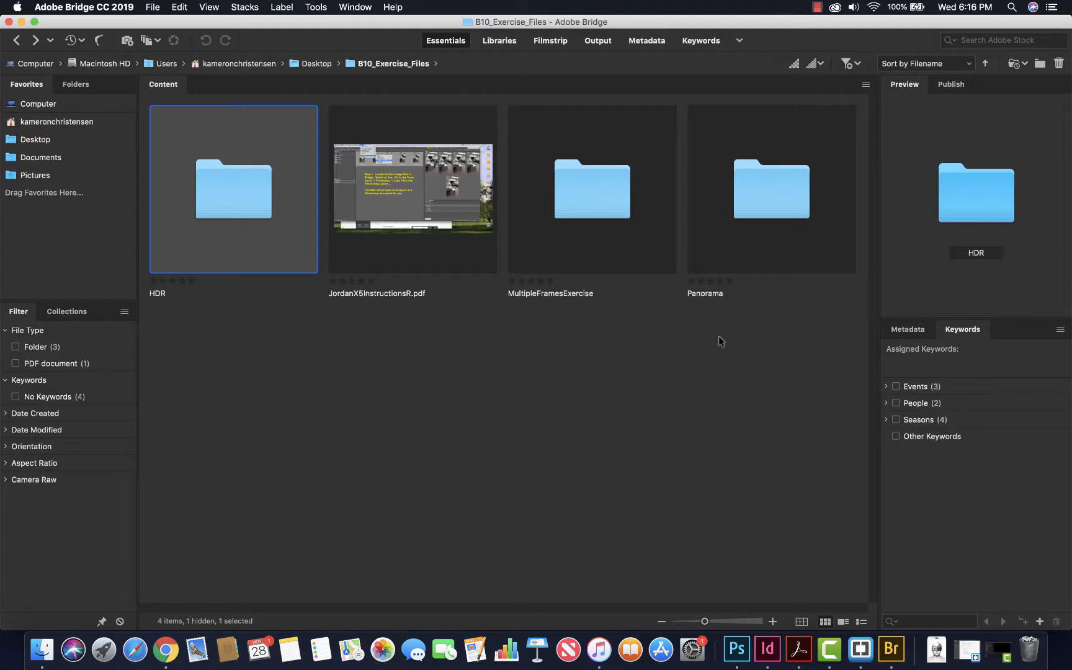
double_click(743, 229)
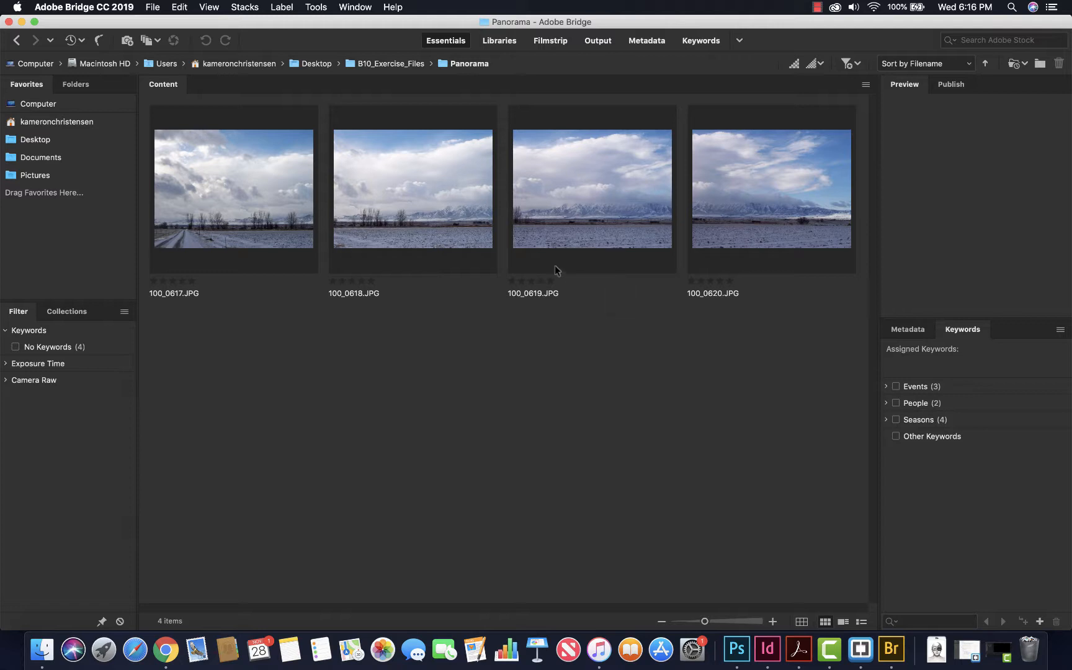
Open the four panorama photos, 100_0617.JPG to 100_0620.JPG, in Camera Raw and select all of them in the filmstrip
left_click(218, 214)
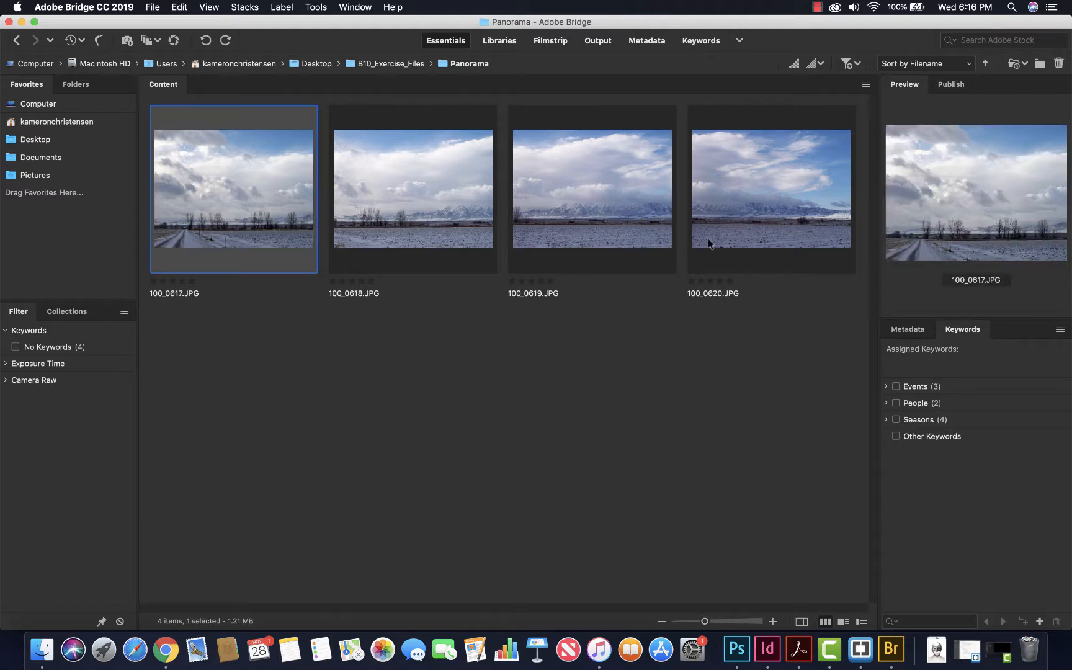
left_click(758, 227, "shift")
right_click(753, 220)
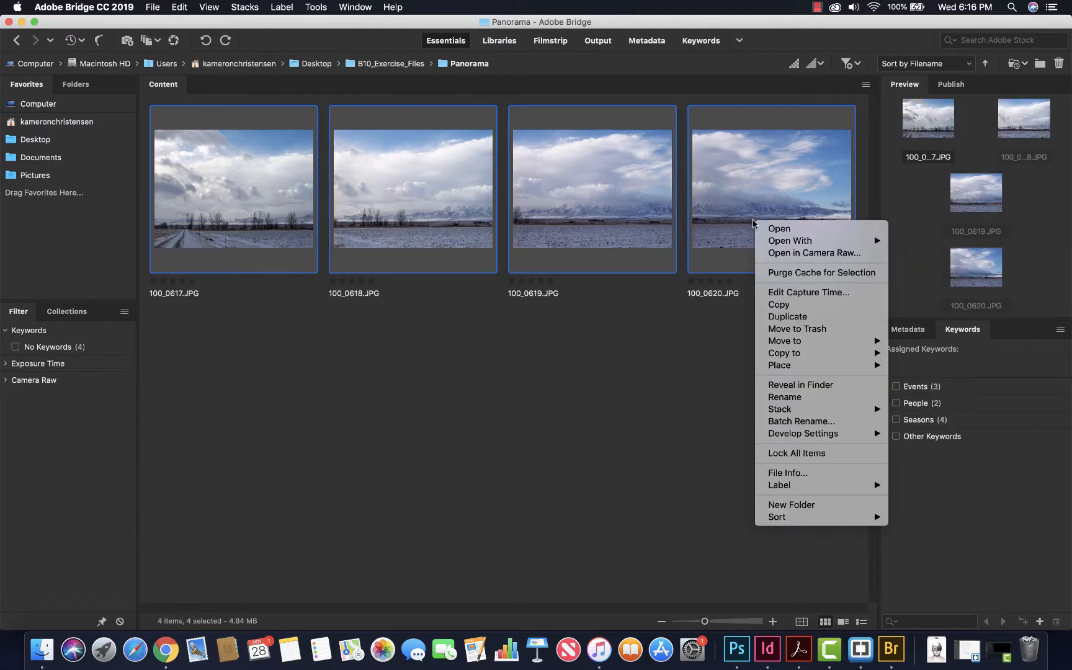
left_click(809, 253)
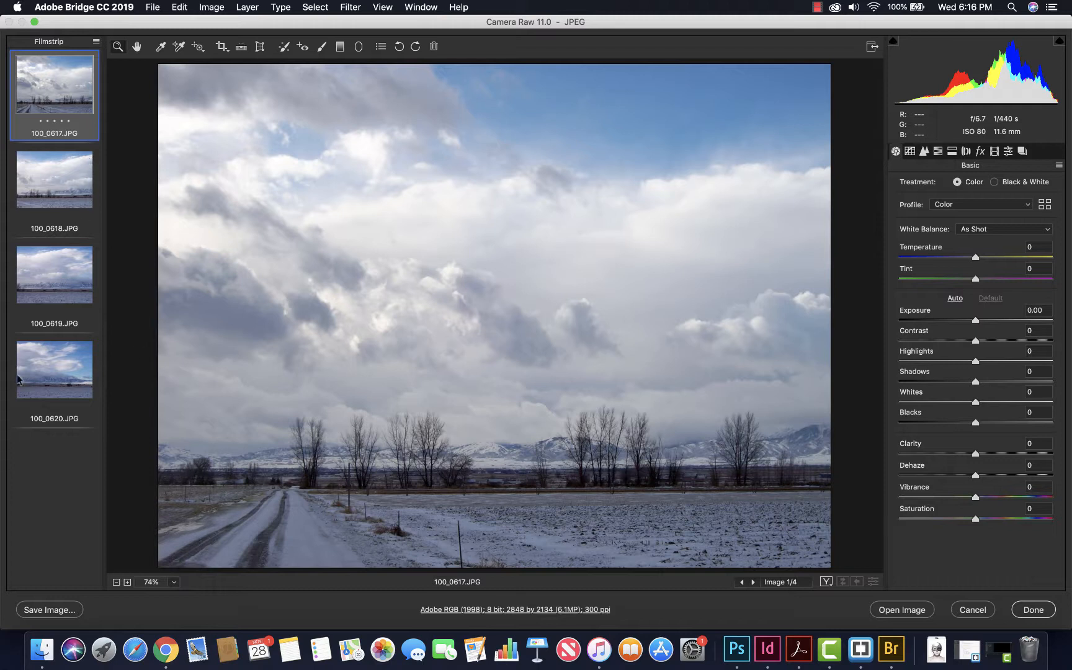
left_click(28, 388, "shift")
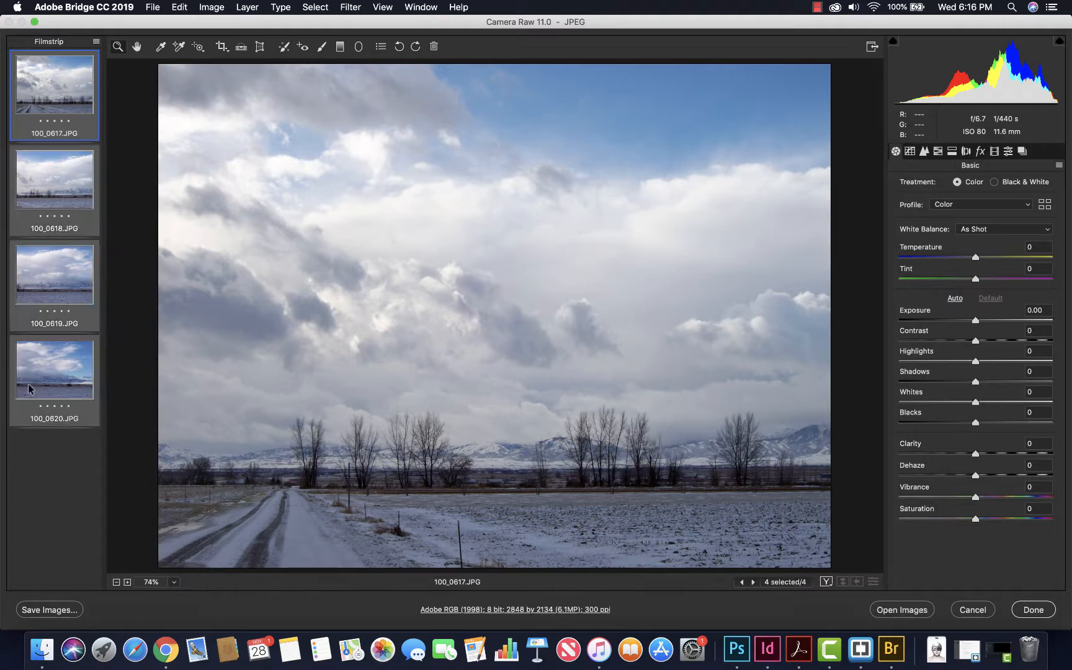
Try to merge the four selected photos as an HDR panorama
left_click(96, 42)
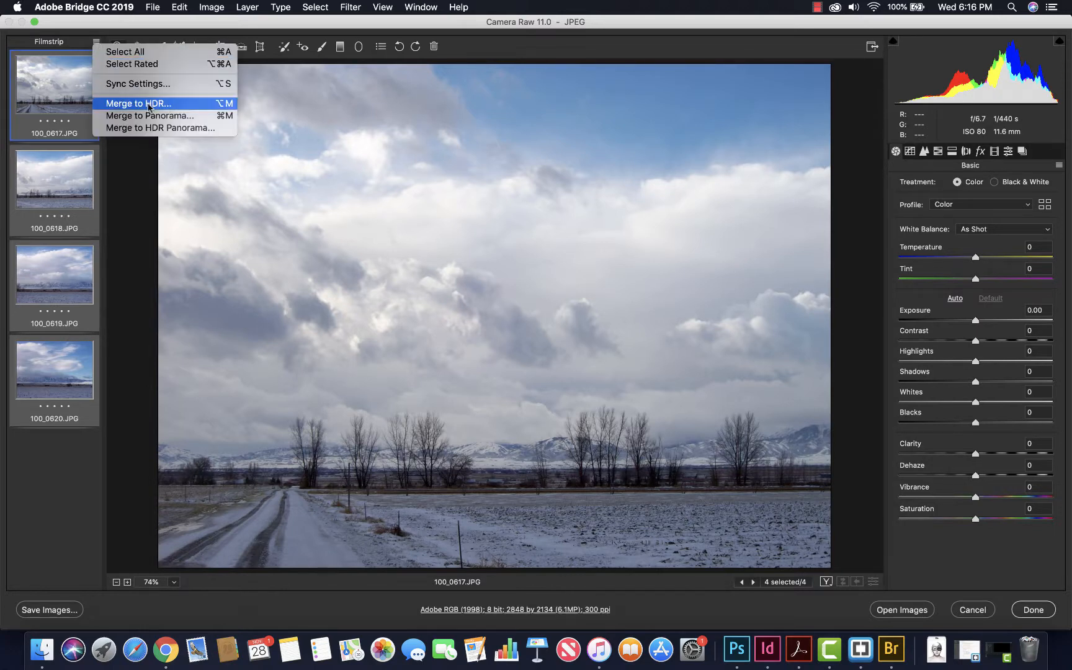
left_click(149, 116)
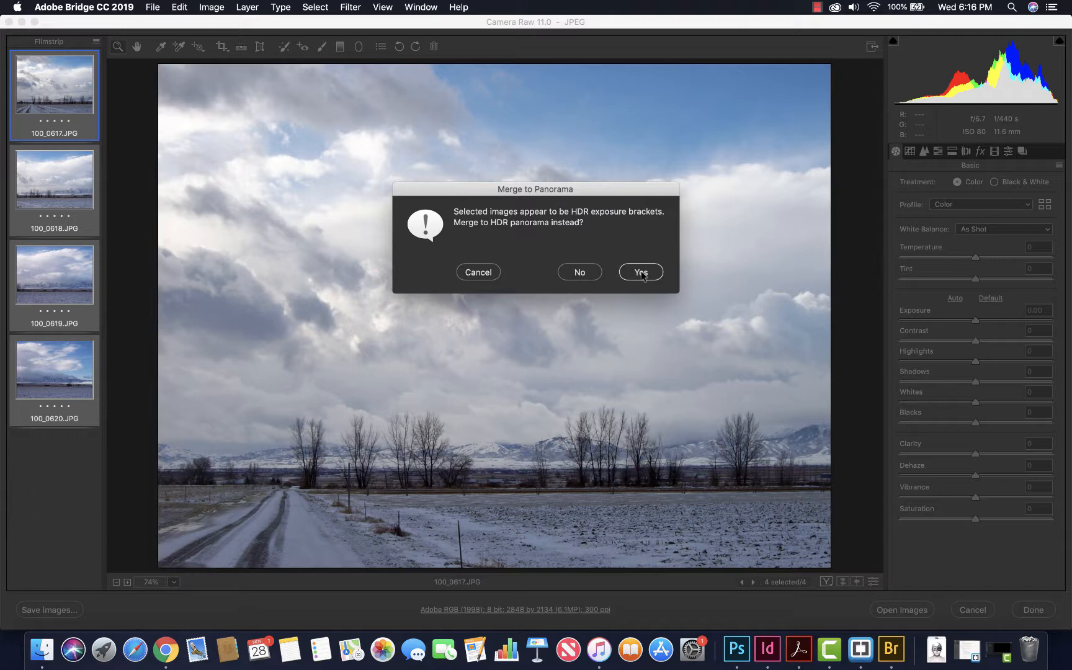
left_click(641, 272)
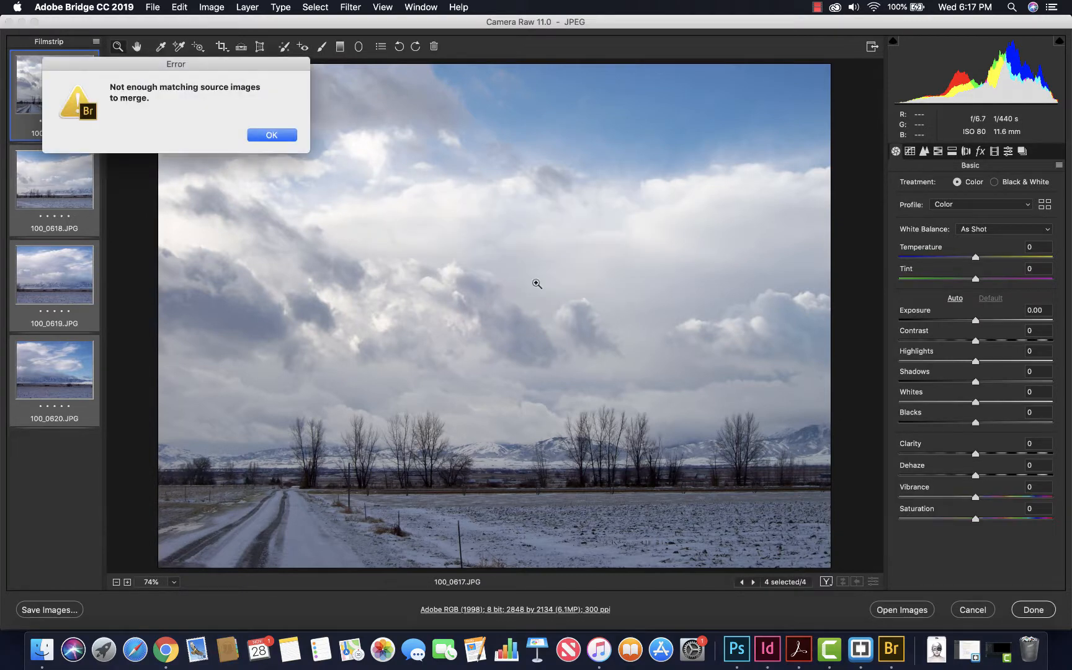
left_click(270, 135)
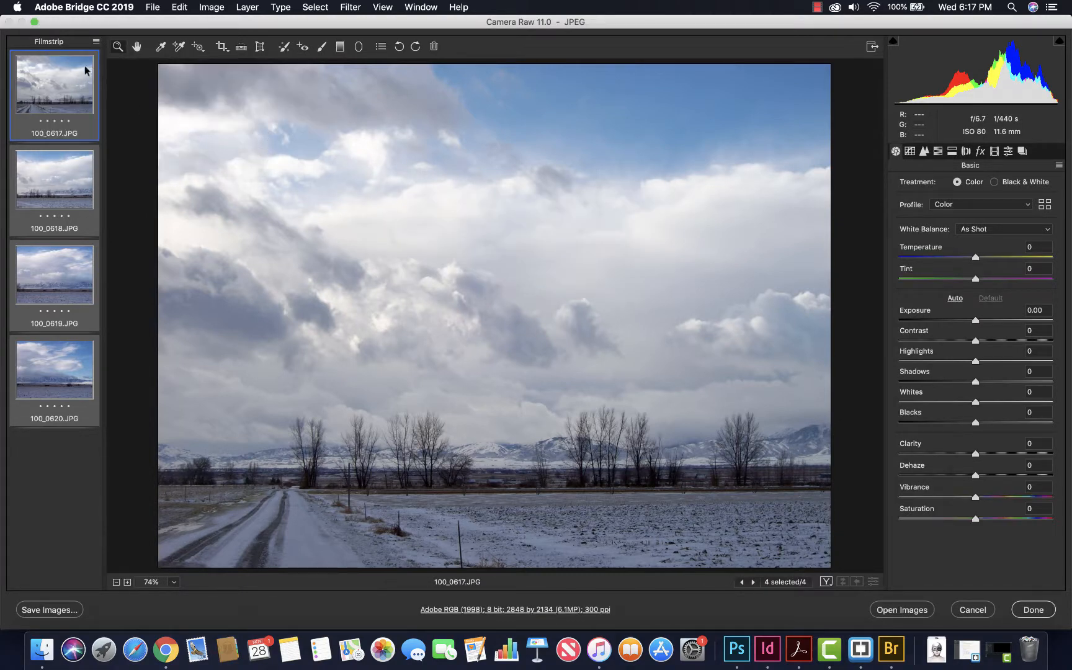
Merge the four photos to a regular, non-HDR panorama with Spherical projection and Auto Crop, saving it as 100_0617-Pano.dng in the Panorama folder
left_click(95, 42)
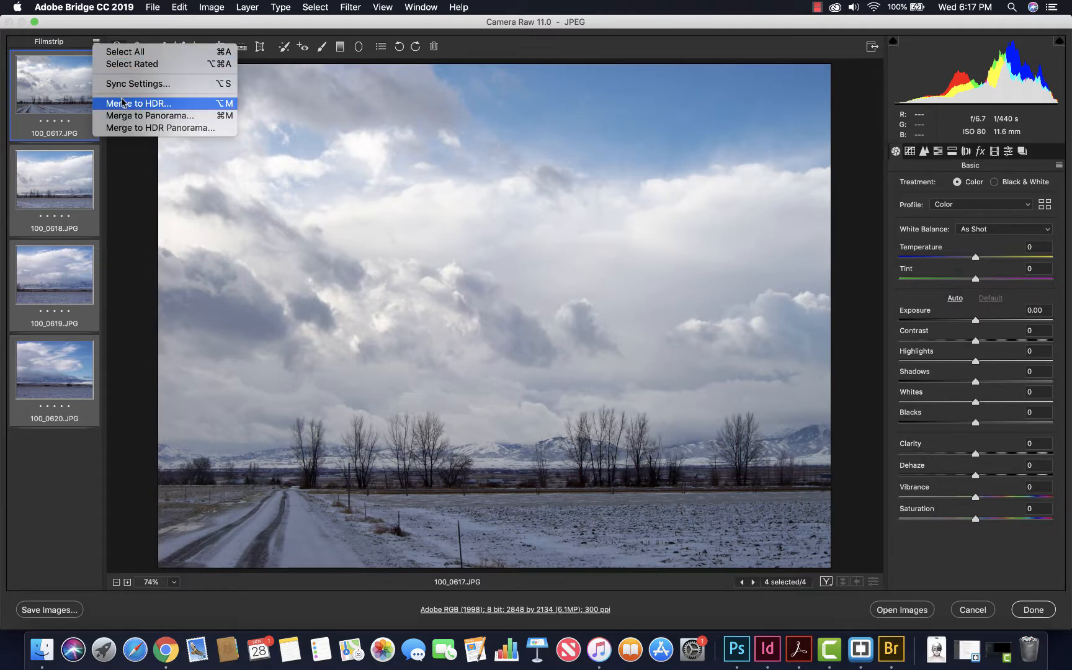
left_click(141, 116)
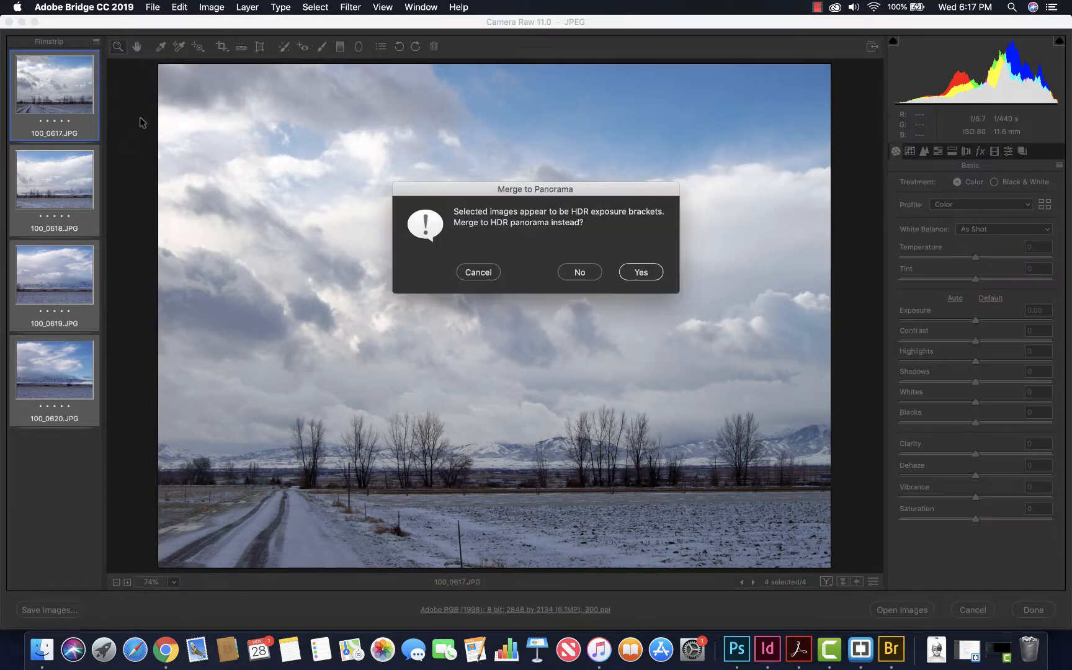
left_click(571, 275)
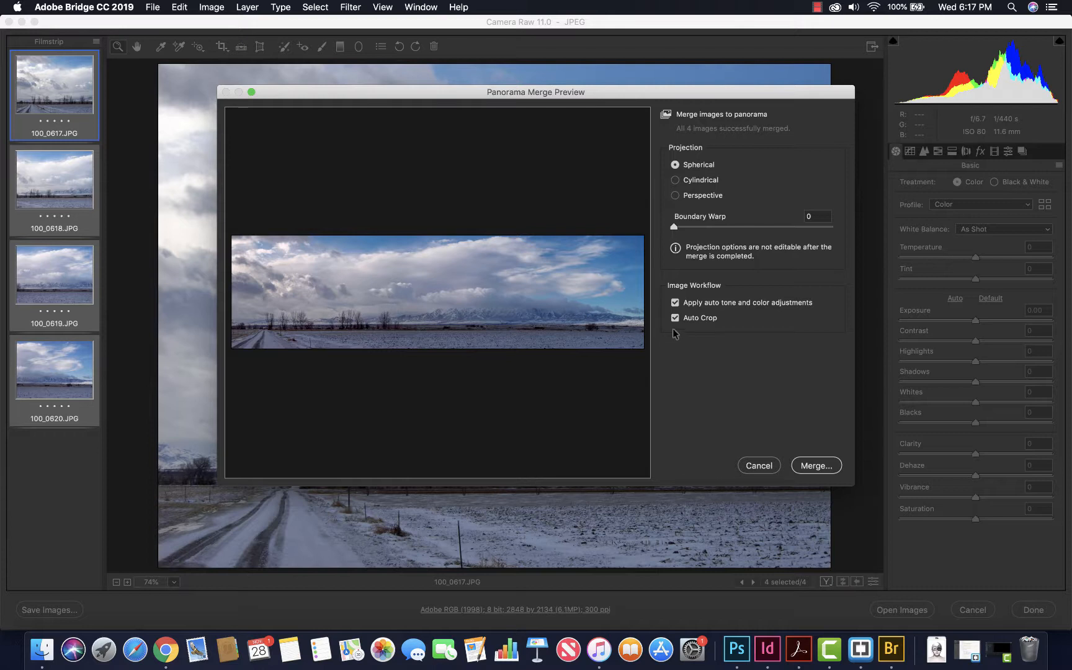
left_click(798, 467)
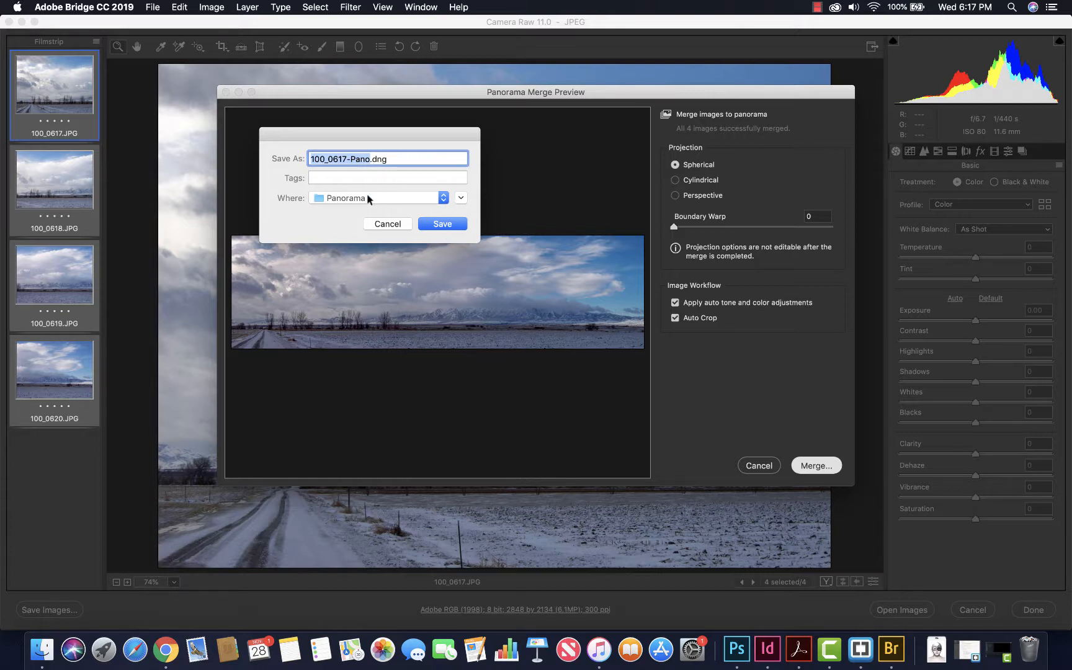
left_click(439, 225)
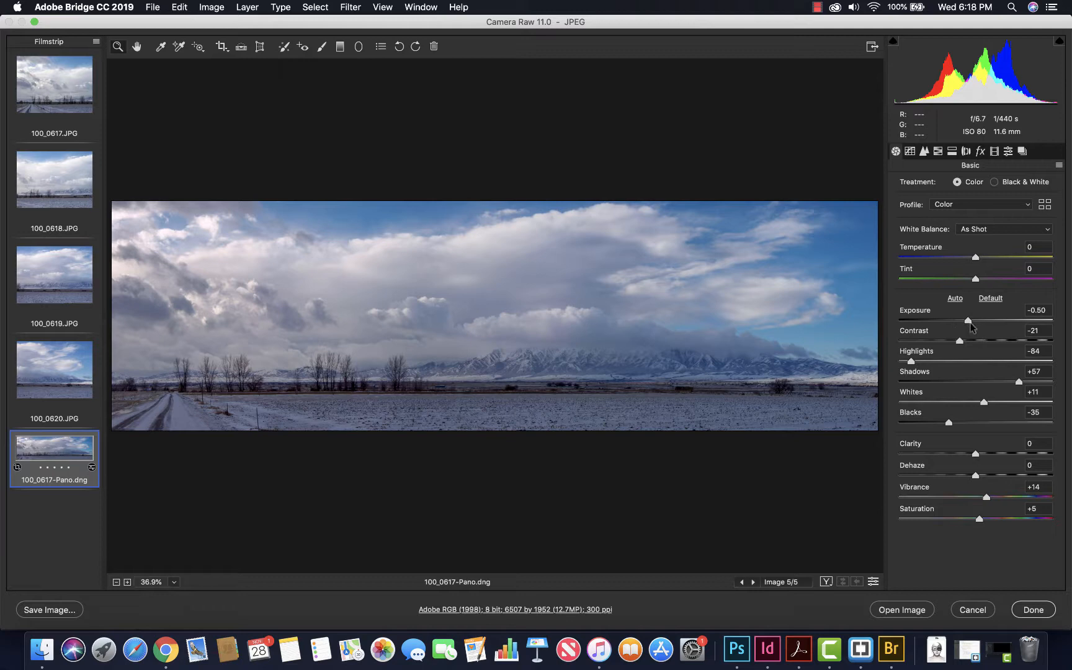
Try exposure -0.30 and contrast +12 on the merged panorama, and cancel out of Camera Raw
left_click_drag(970, 322, 986, 342)
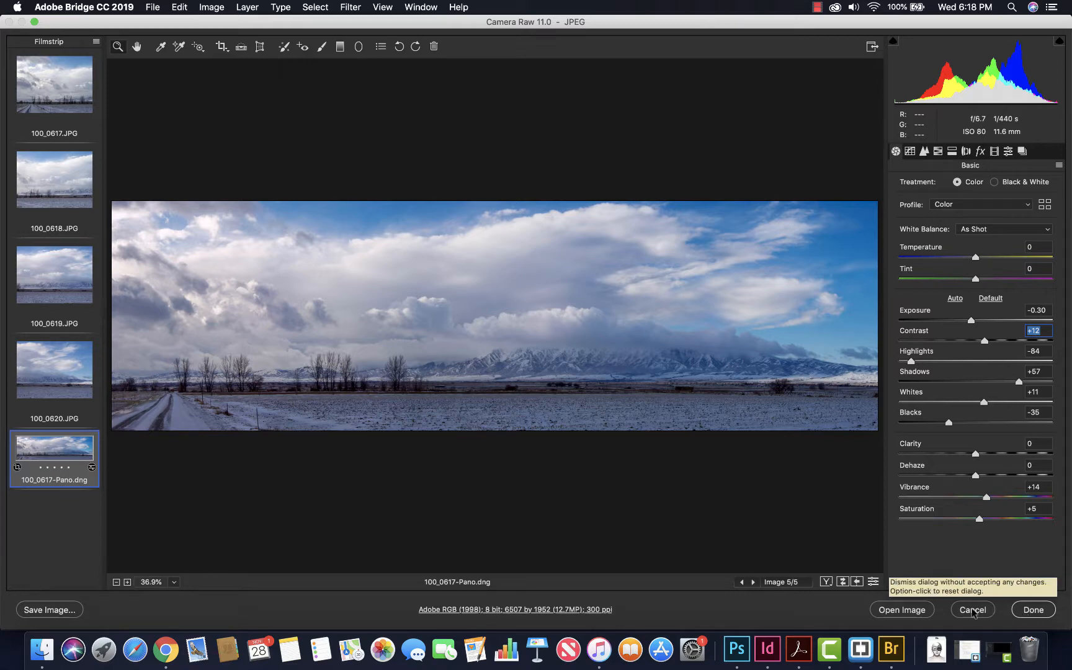
left_click(973, 610)
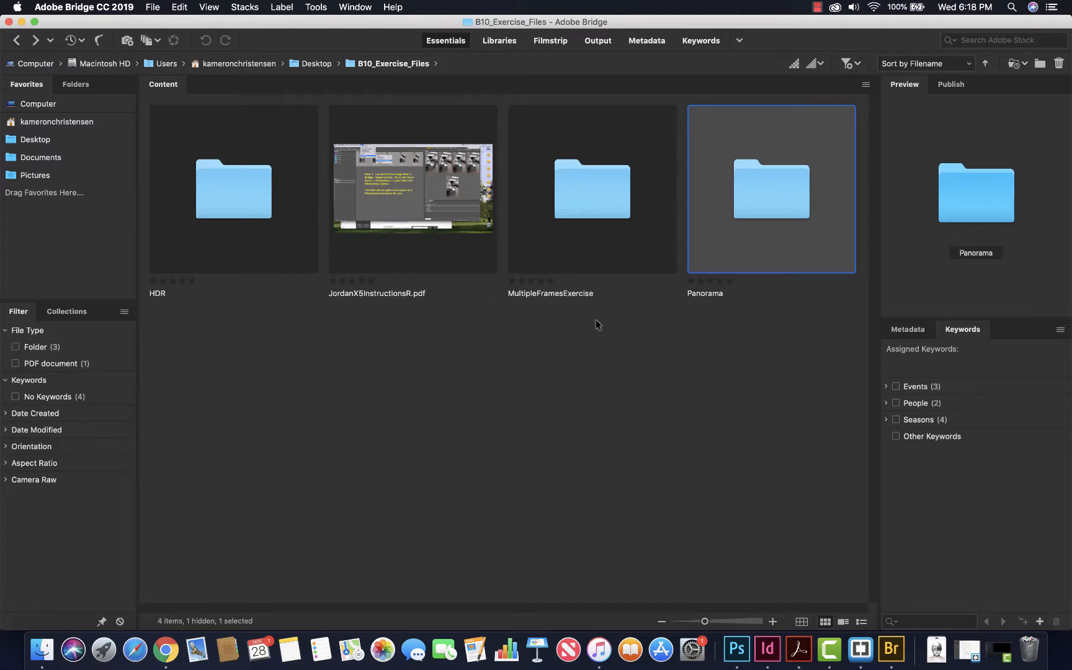
Open the MultipleFramesExercise folder from B10_Exercise_Files
double_click(592, 215)
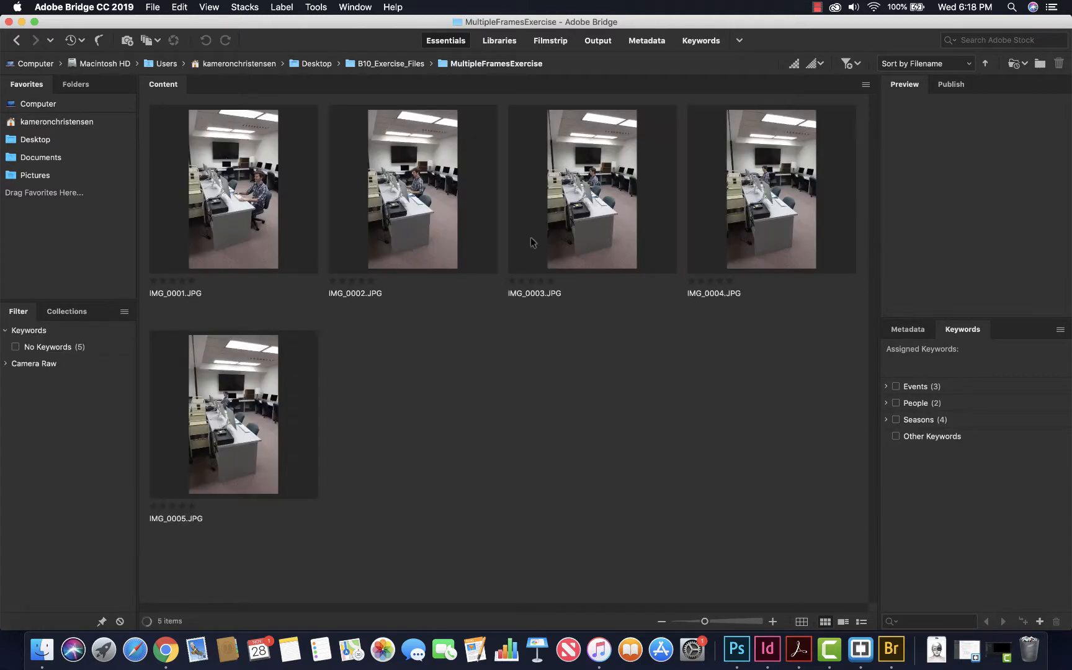
left_click(15, 41)
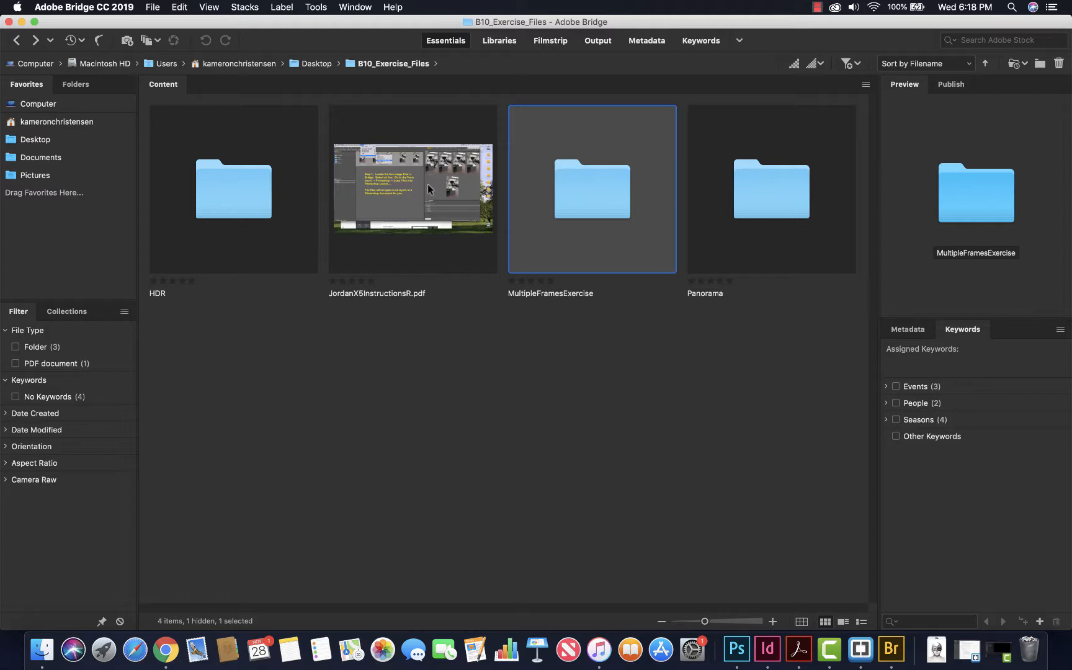
double_click(558, 203)
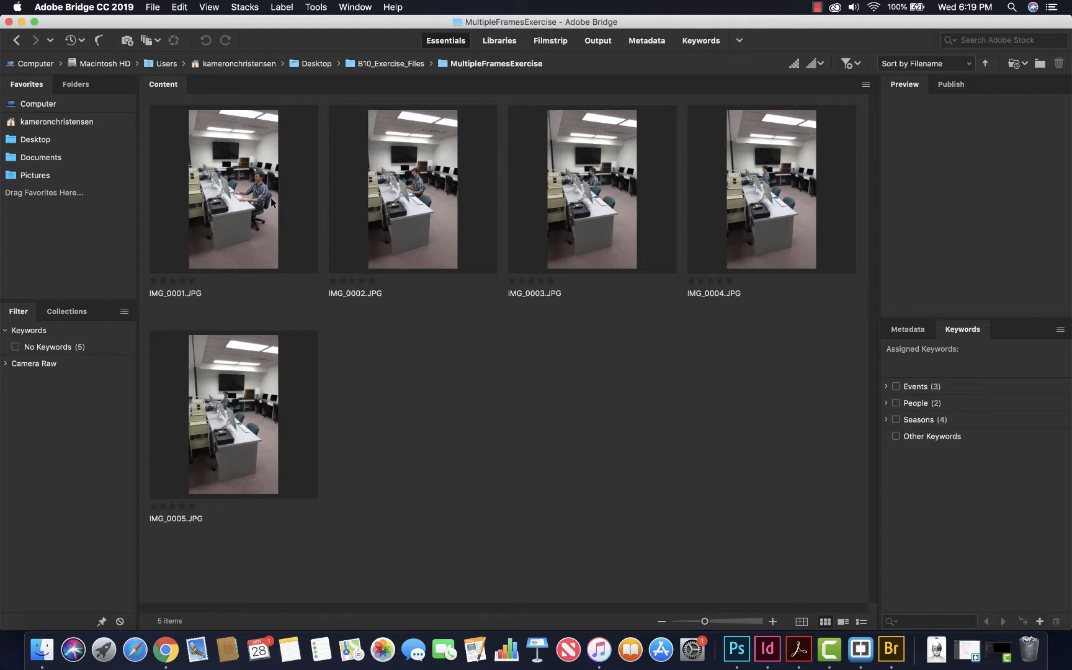
Load the five photos IMG_0001.JPG to IMG_0005.JPG from Bridge as layers of one Photoshop document
left_click(239, 205)
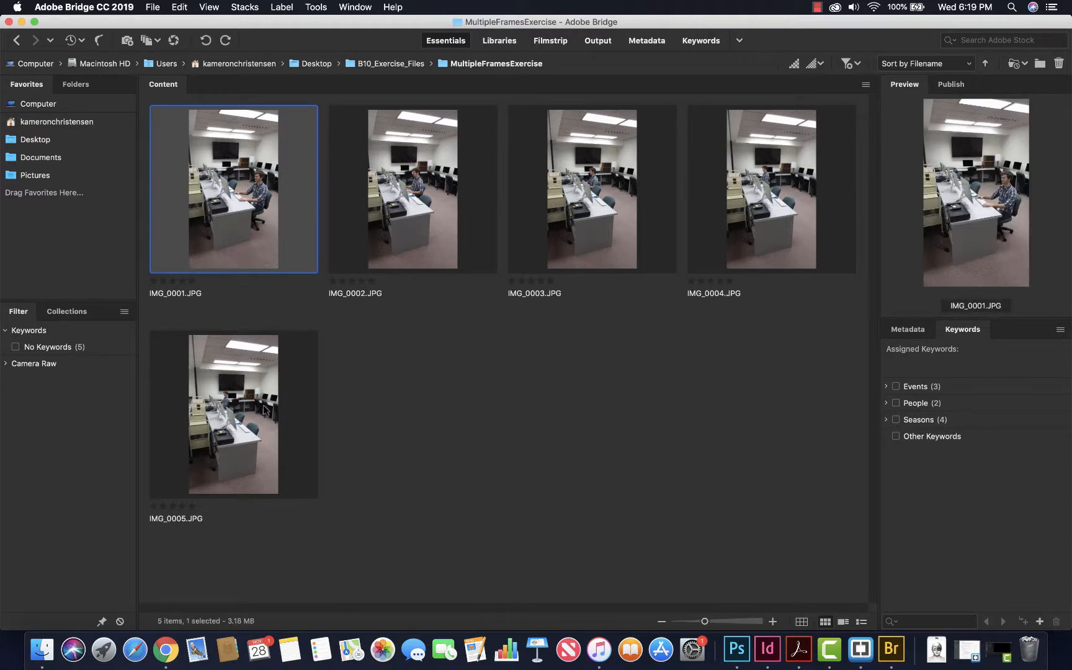
left_click(238, 403, "shift")
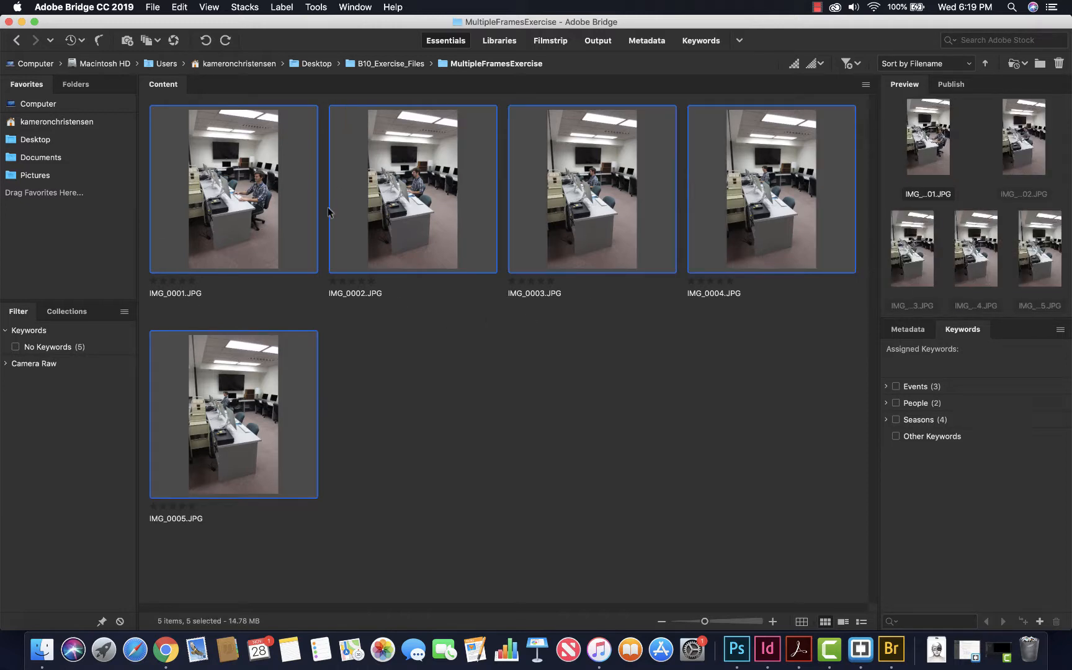
left_click(314, 8)
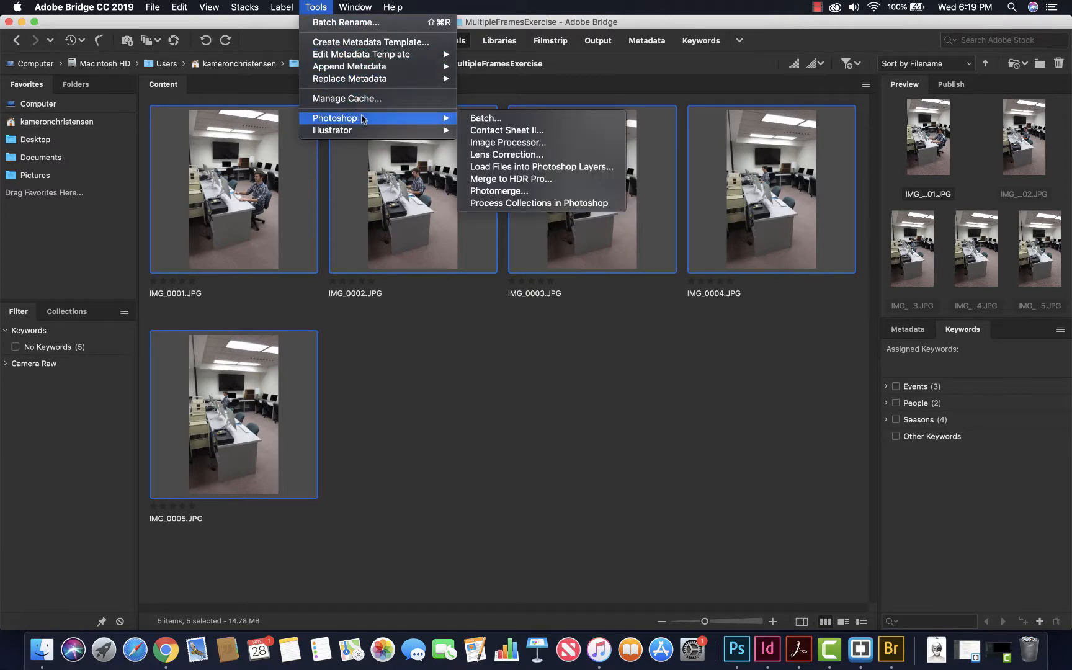
mouse_move(432, 117)
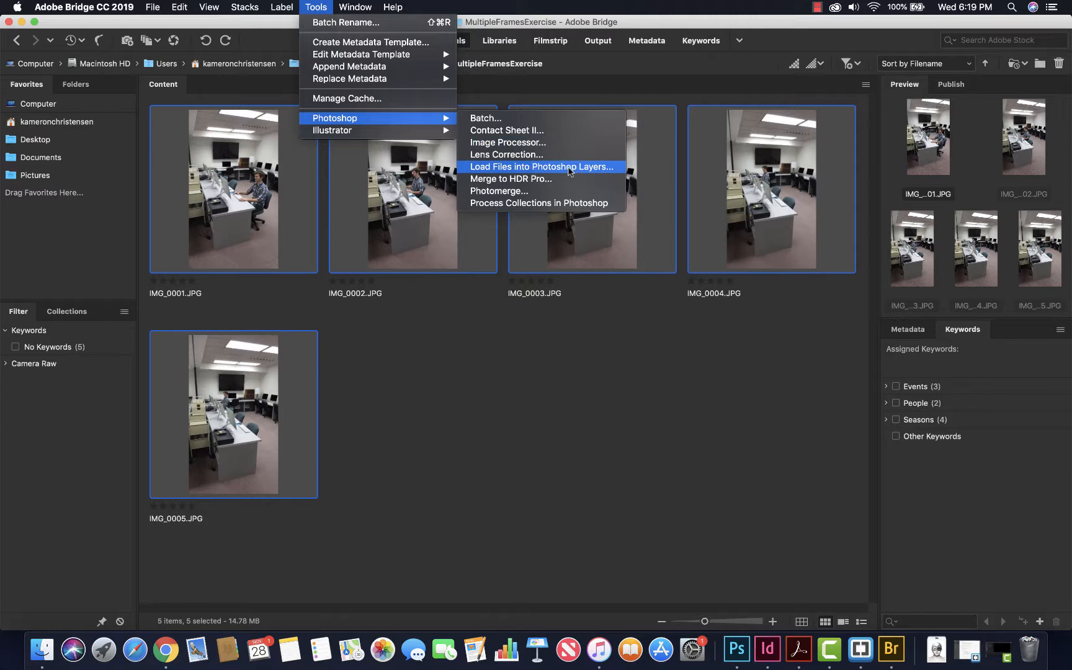
left_click(569, 172)
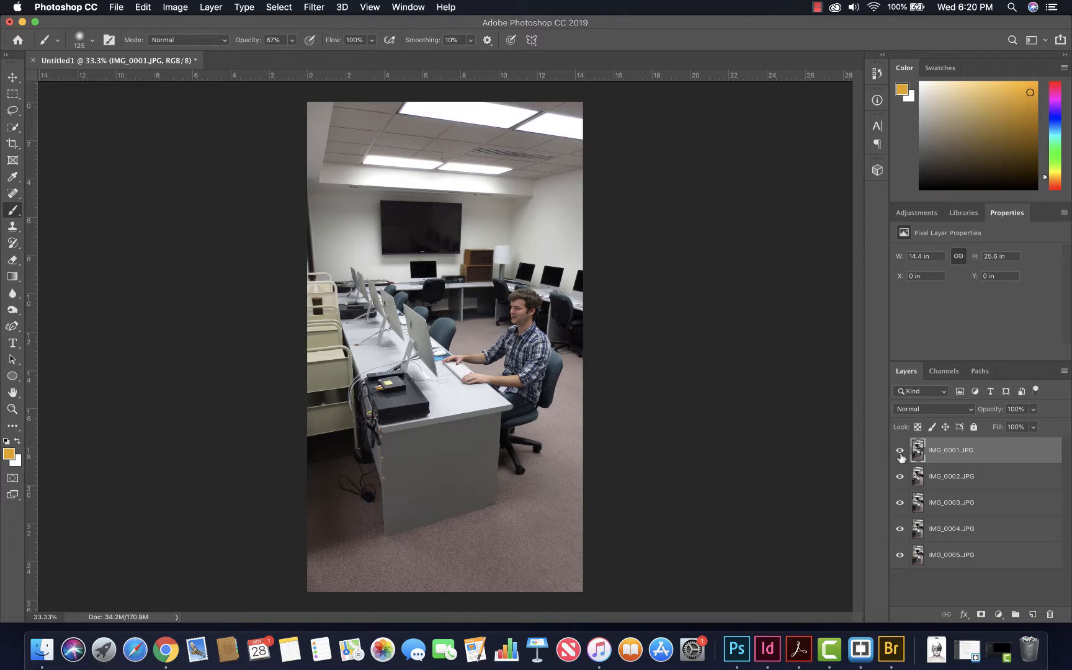
Compare the five stacked frames by hiding the upper layers one by one and showing them all again
left_click(900, 453)
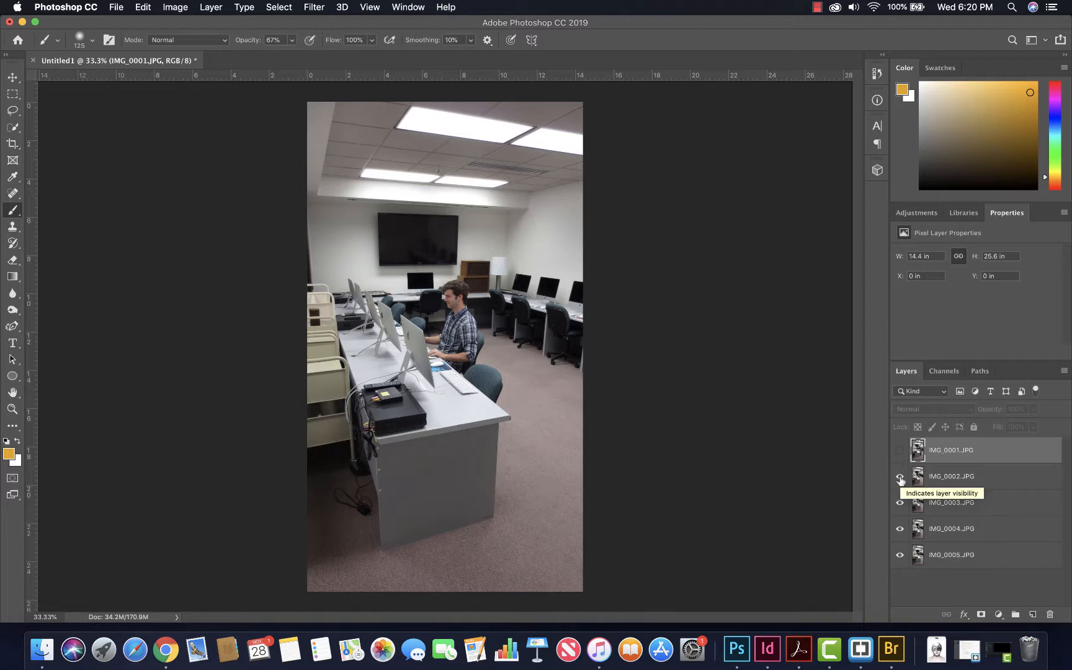
left_click(900, 476)
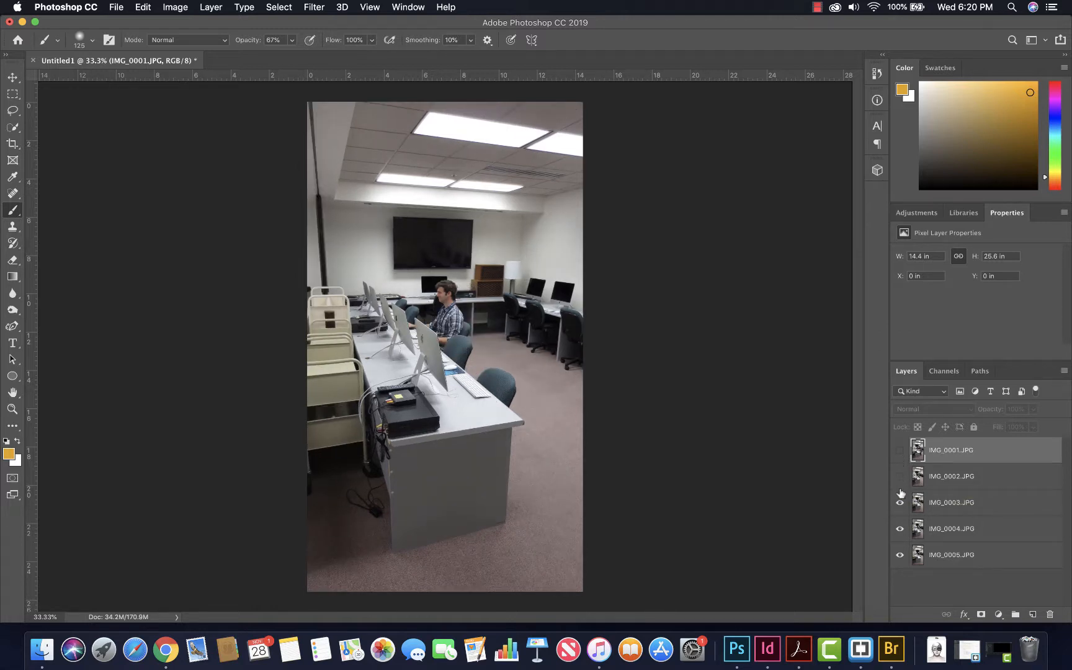
left_click(900, 504)
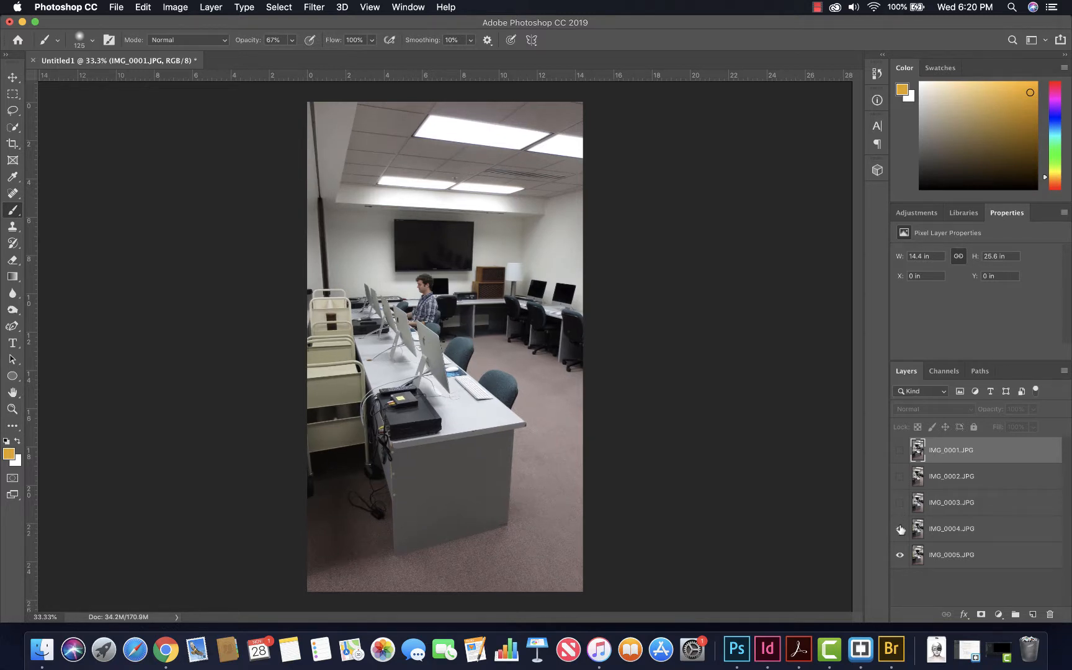
left_click(900, 530)
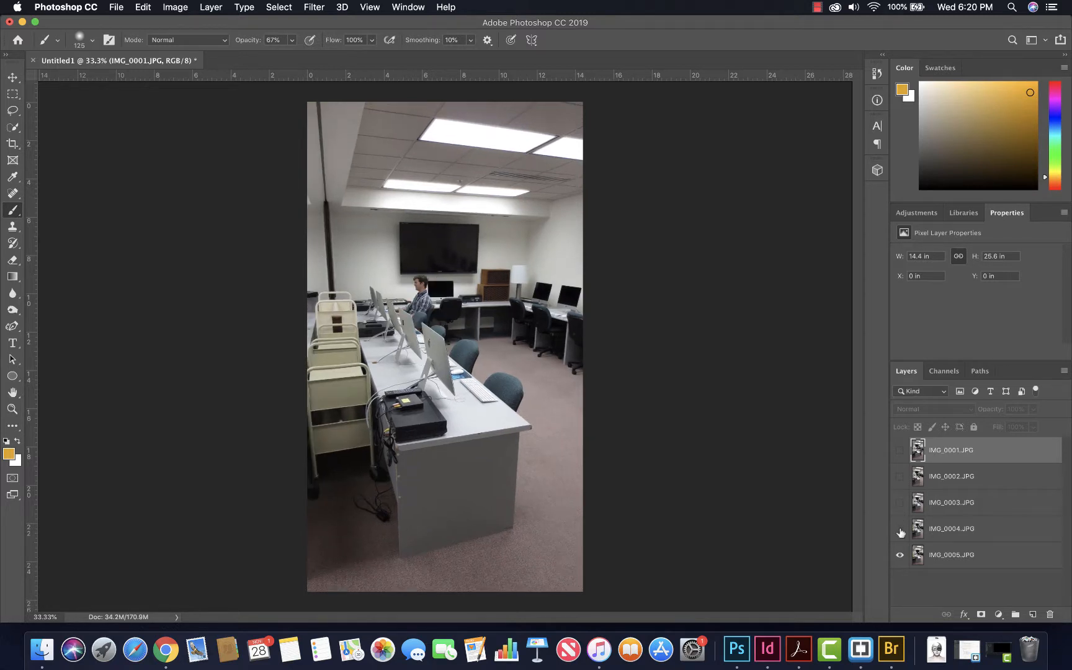
left_click(900, 531)
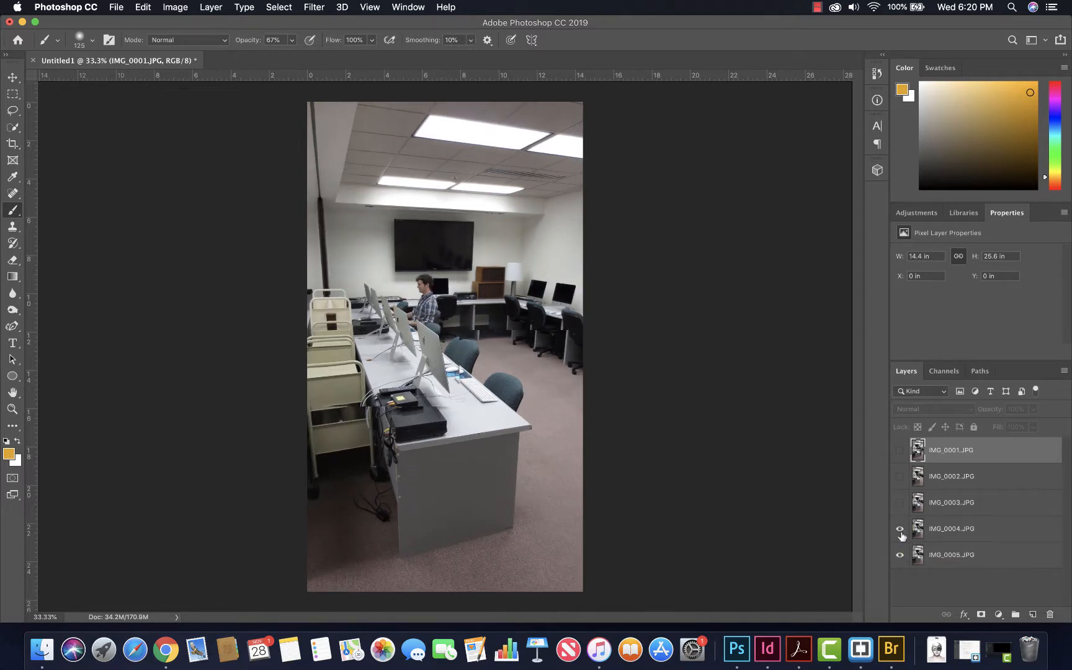
left_click(899, 503)
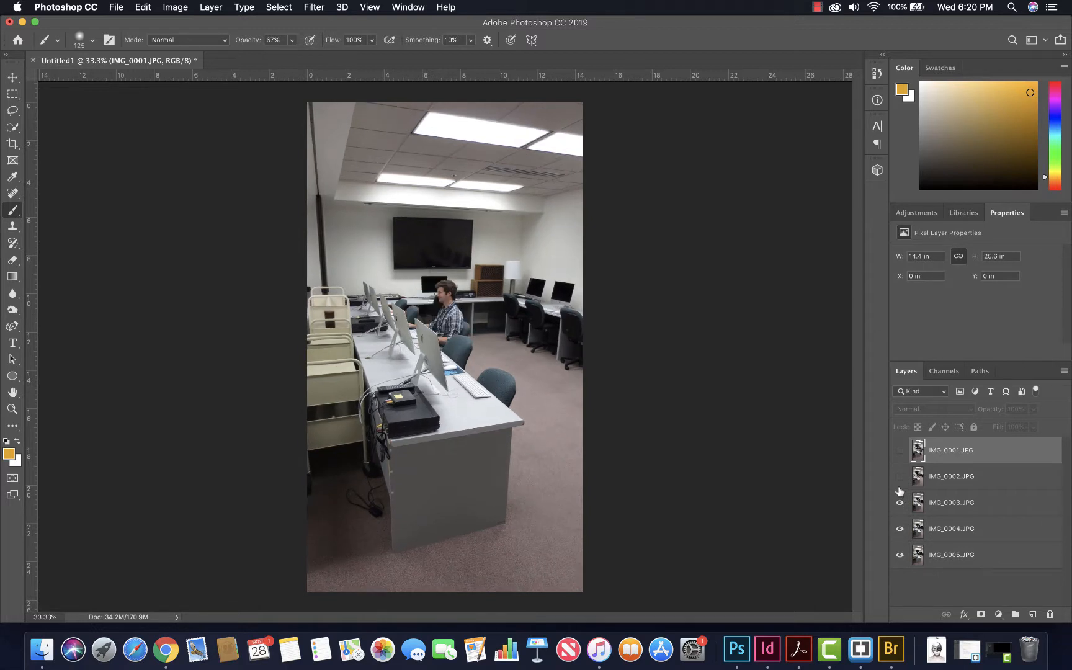
left_click(900, 476)
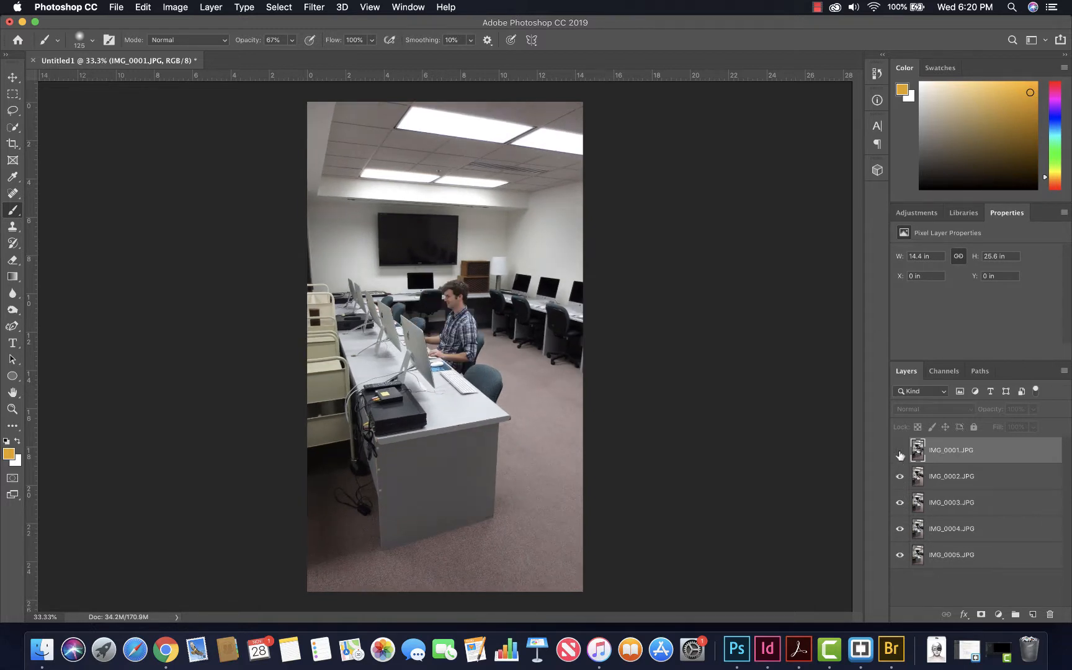
left_click(899, 454)
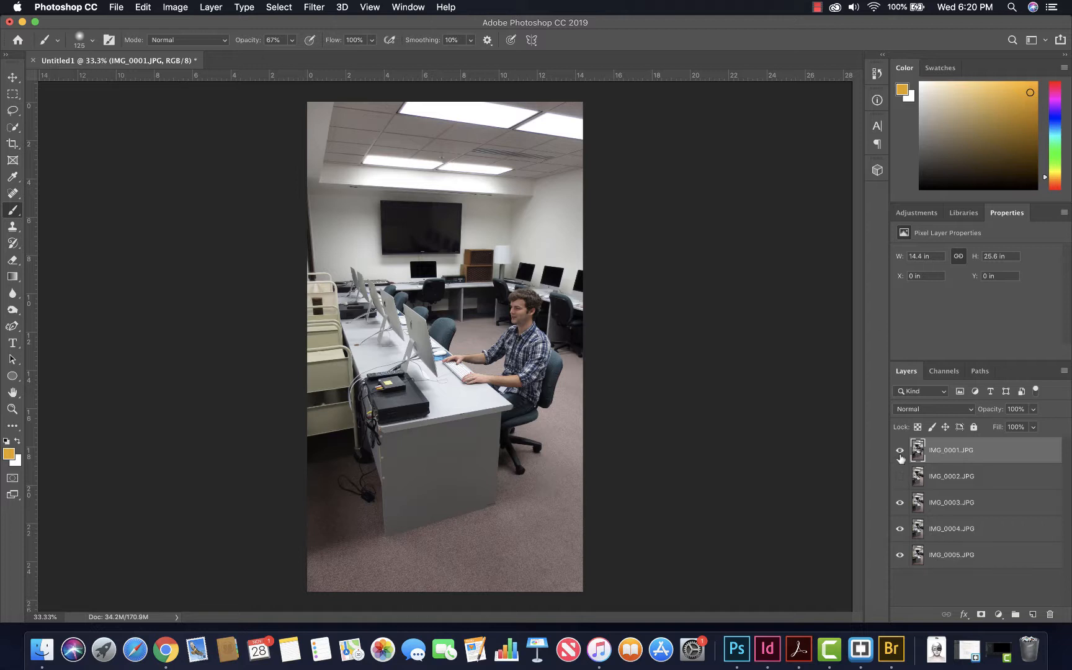
left_click(899, 450)
left_click(900, 475)
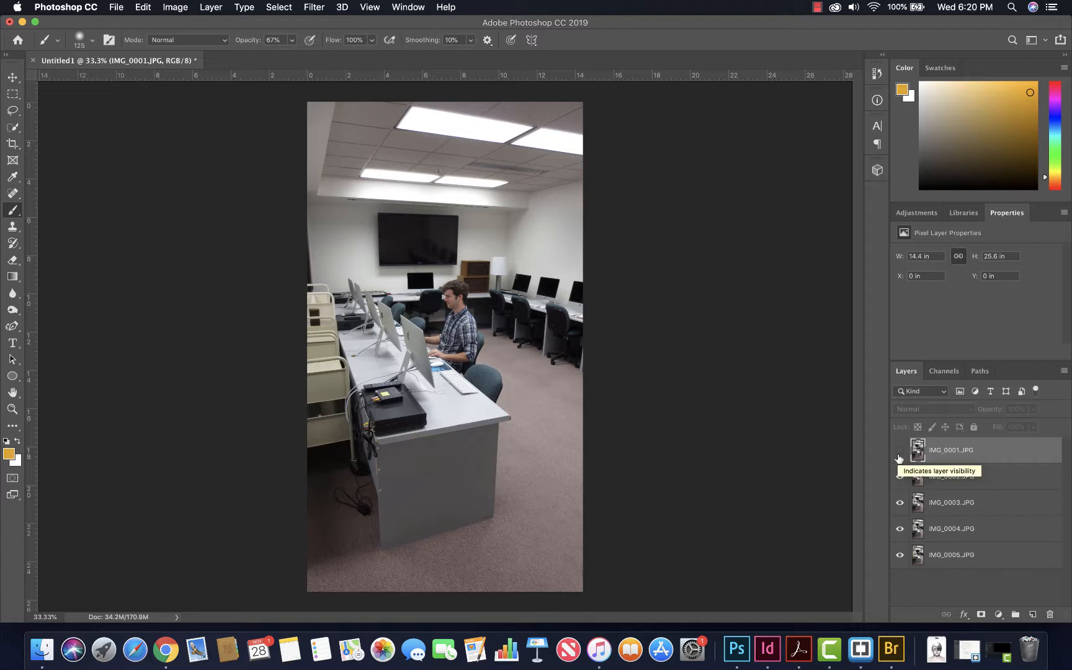
left_click(899, 451)
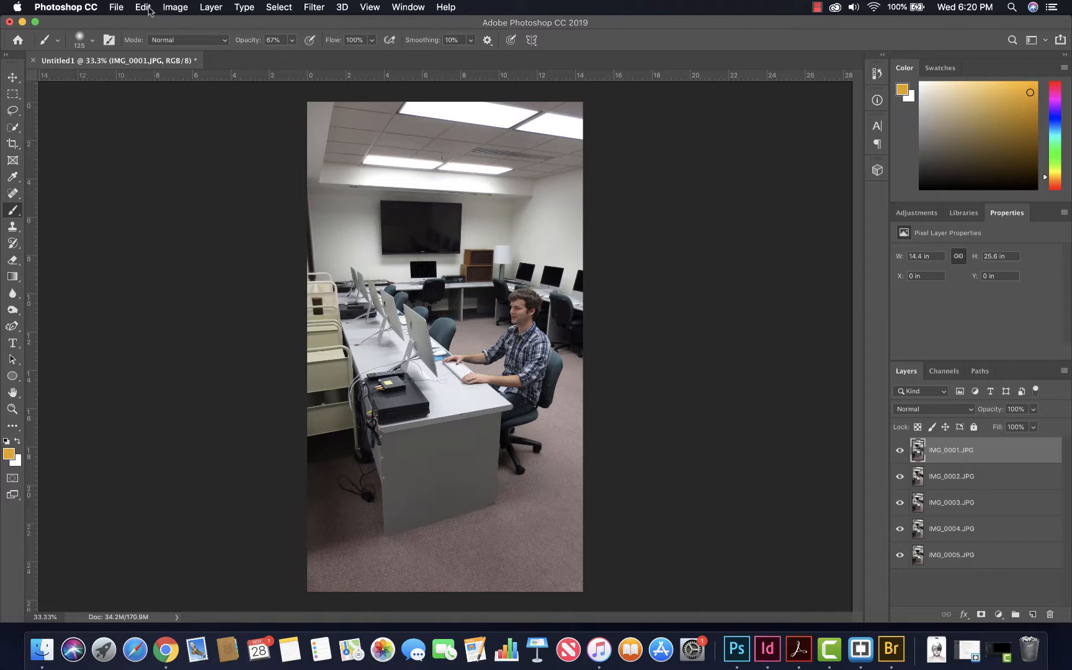
Auto-align the five layers IMG_0001.JPG to IMG_0005.JPG using the Perspective projection
left_click(144, 6)
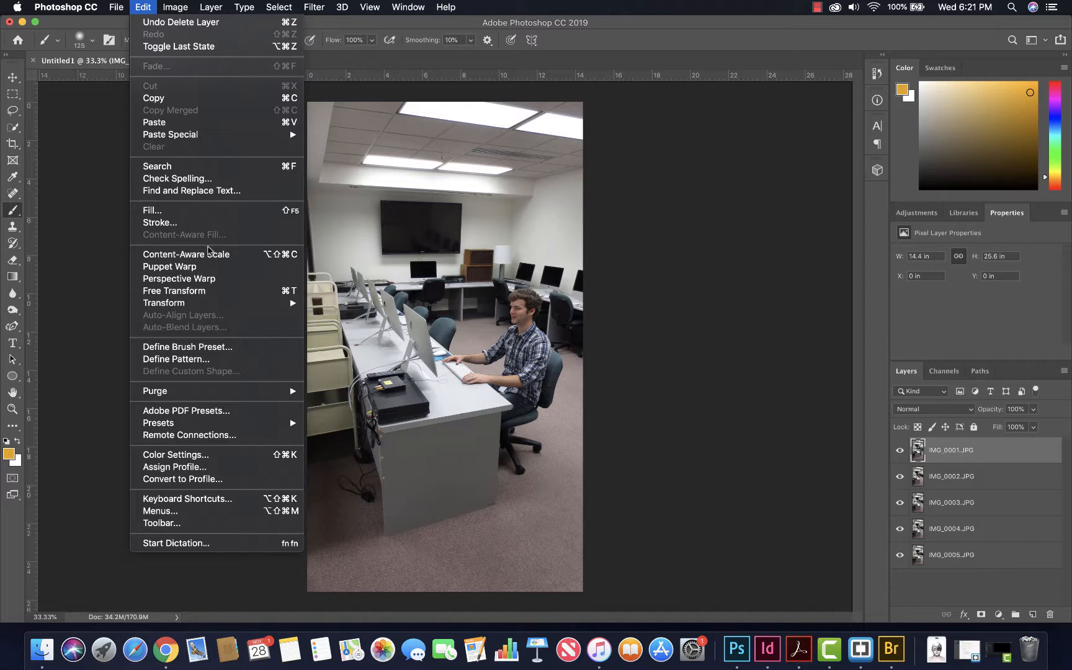
left_click(983, 466)
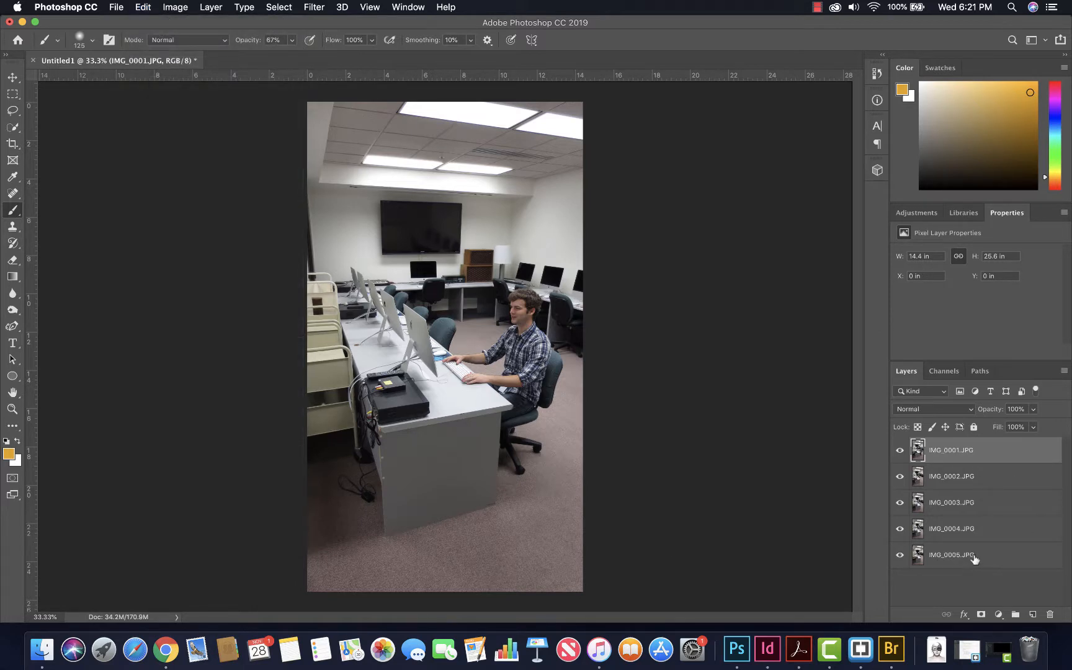
left_click(973, 557, "shift")
left_click(143, 7)
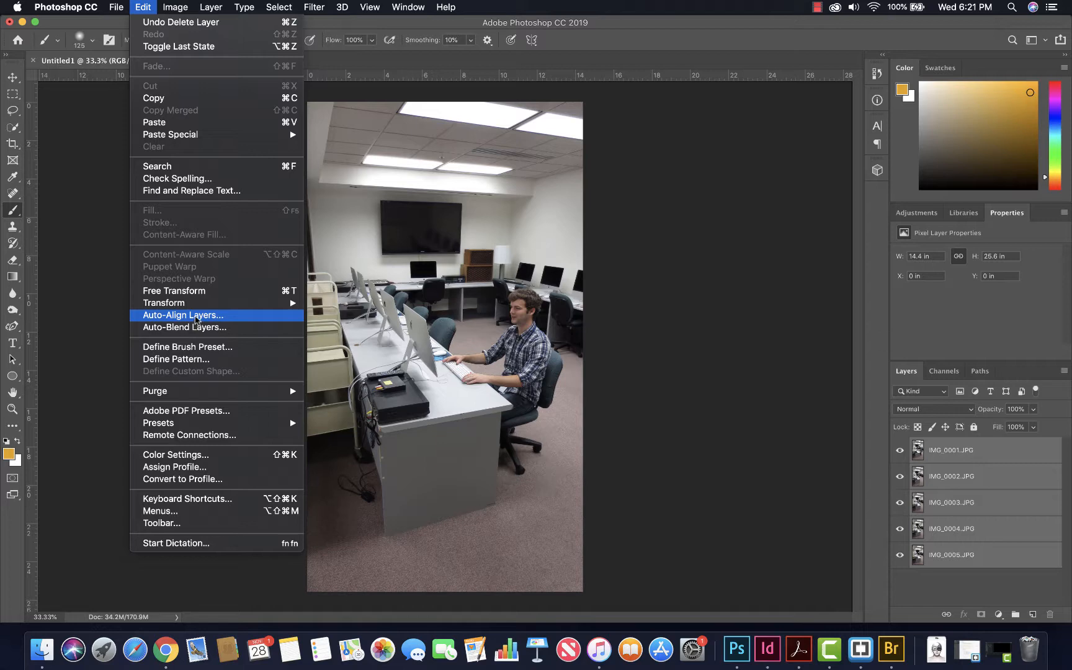
left_click(196, 317)
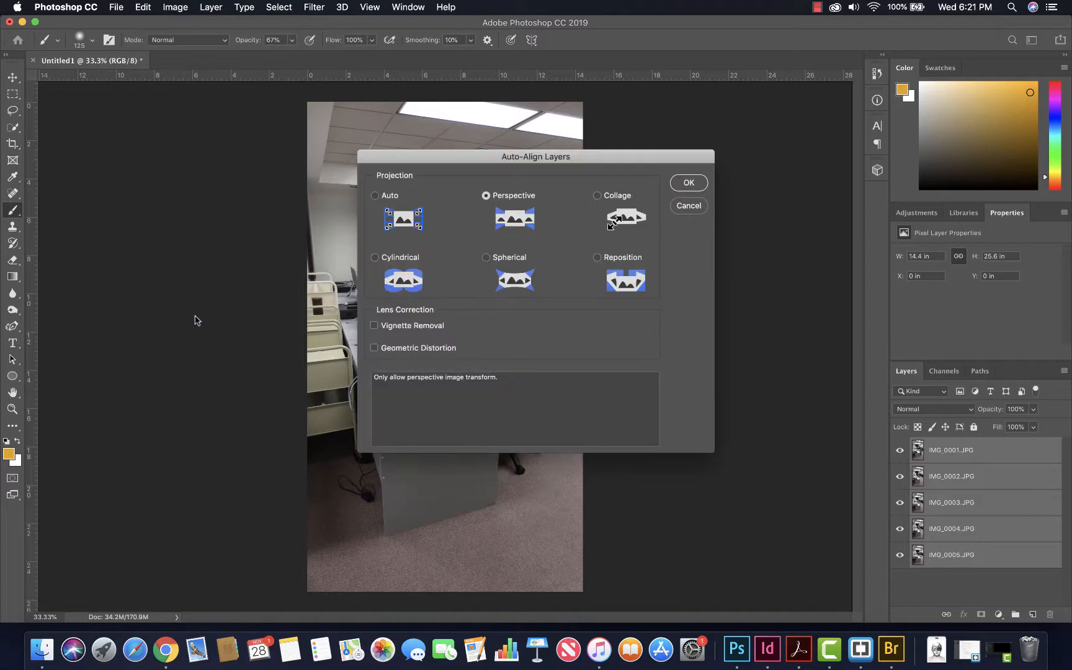
left_click(687, 186)
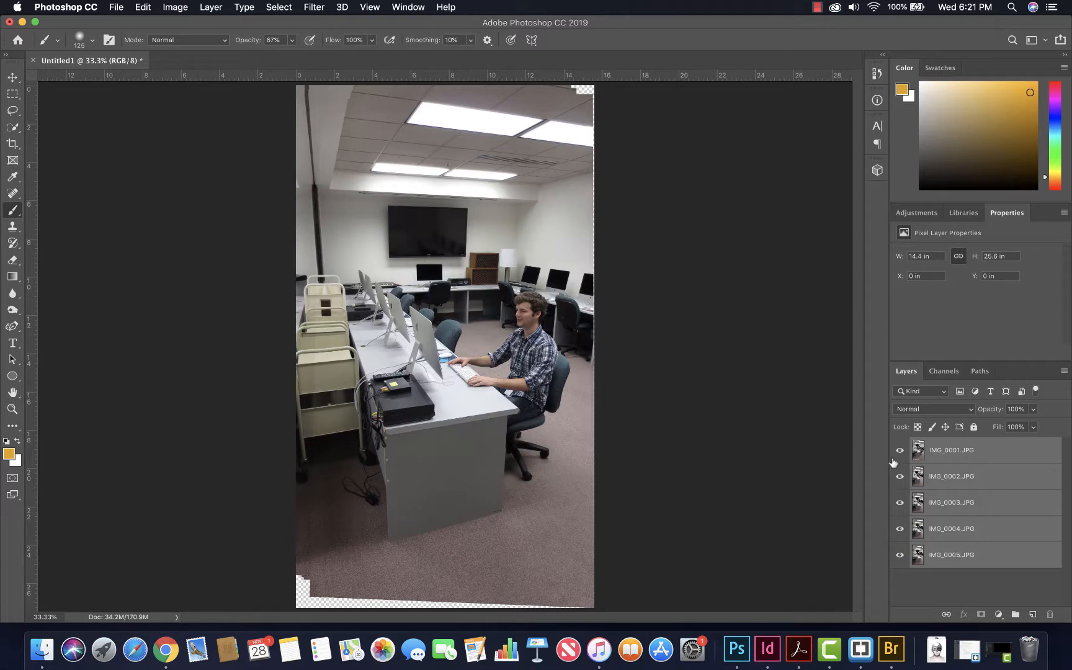
Check the alignment of the five frames by hiding the layers one by one and showing them all again
left_click(899, 451)
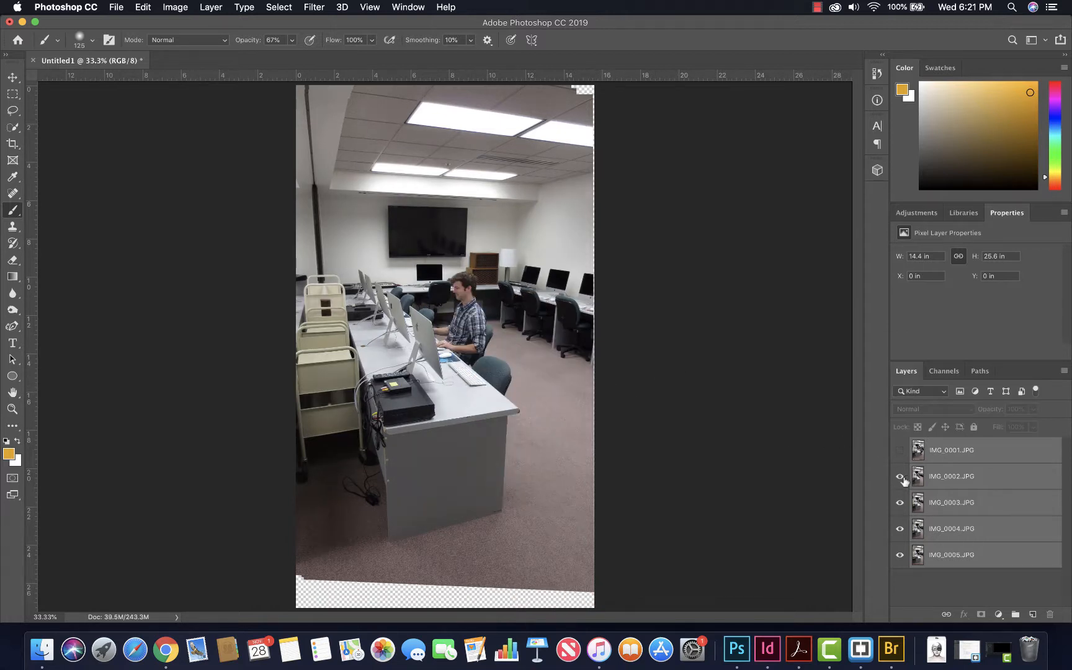
left_click(901, 479)
left_click(899, 503)
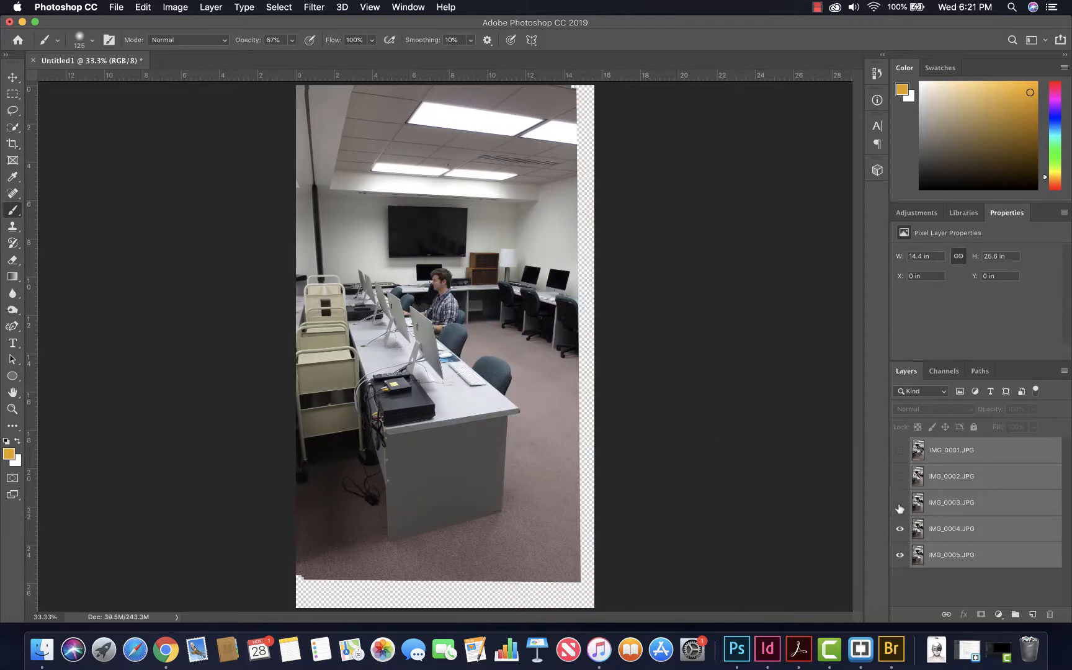
left_click(898, 529)
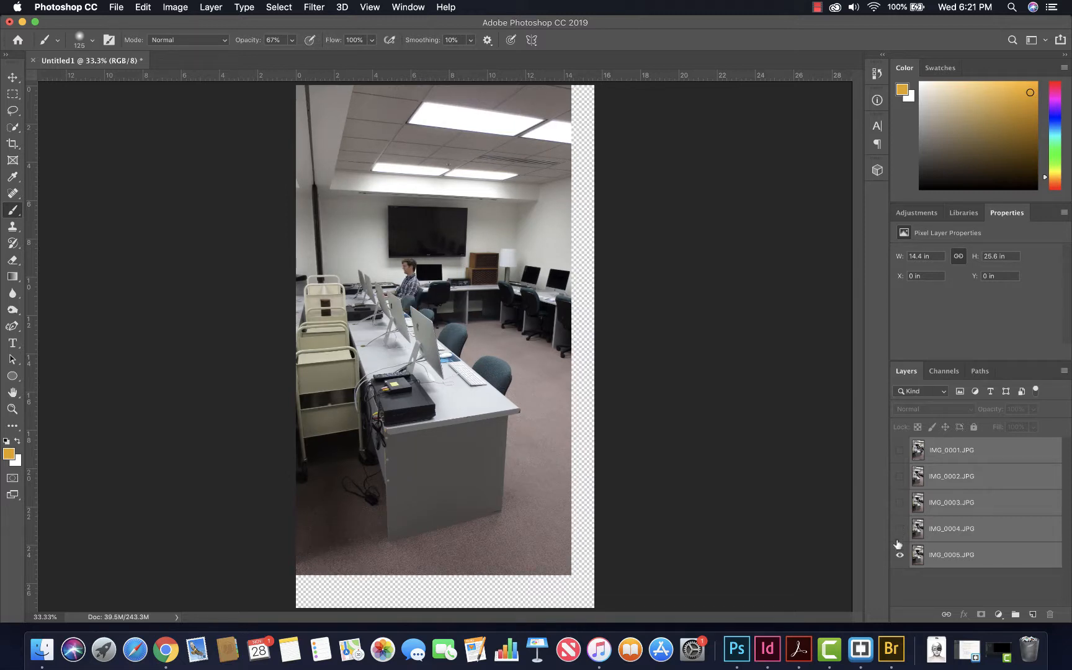
left_click(900, 556)
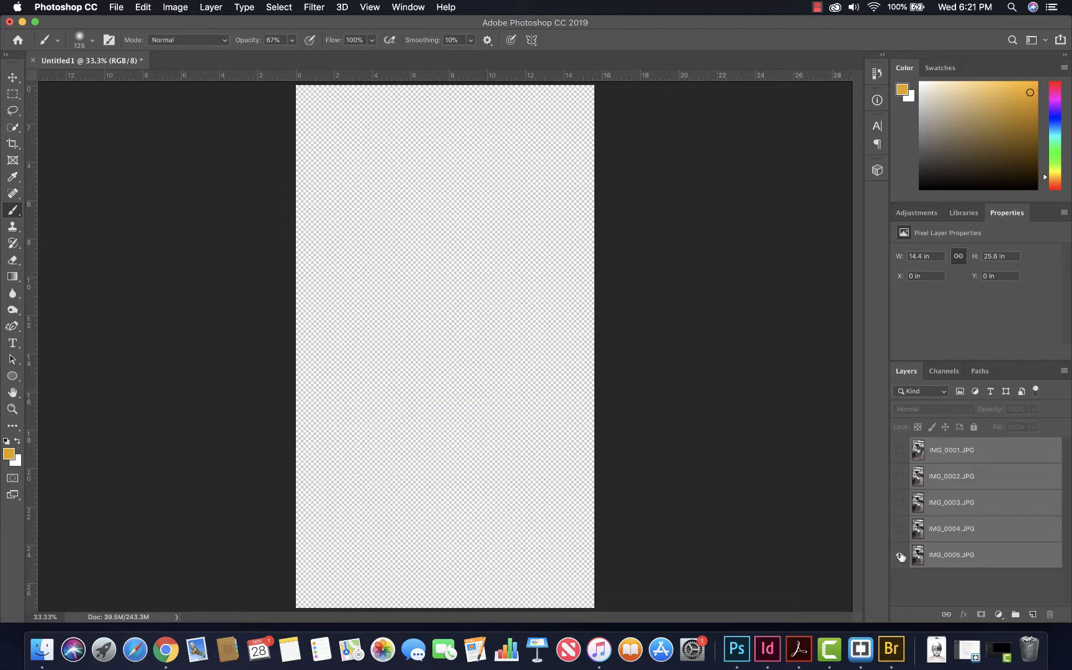
left_click(900, 555)
left_click(899, 528)
left_click(899, 502)
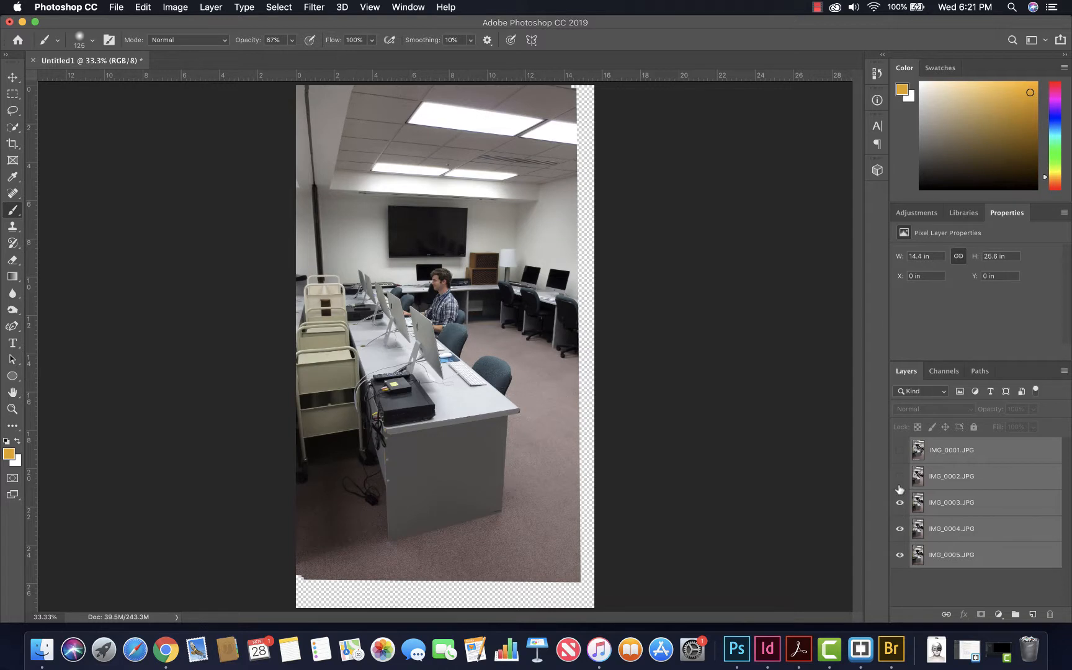
left_click(899, 450)
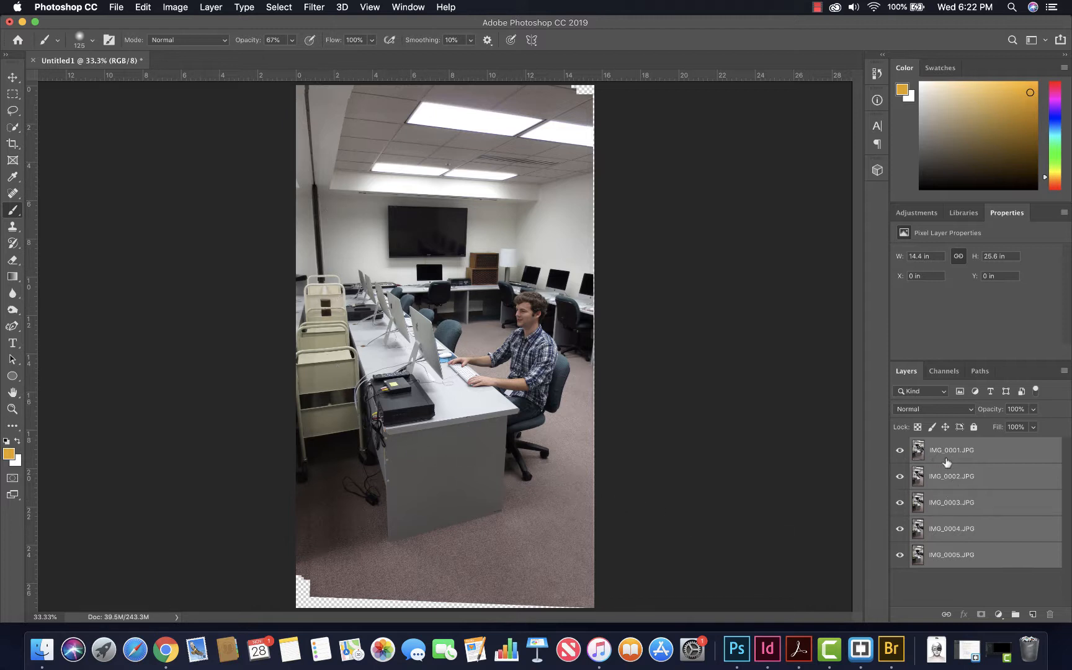
Hide the layers IMG_0001.JPG to IMG_0004.JPG so that only IMG_0005.JPG is shown
left_click(900, 531)
left_click(899, 506)
left_click(899, 475)
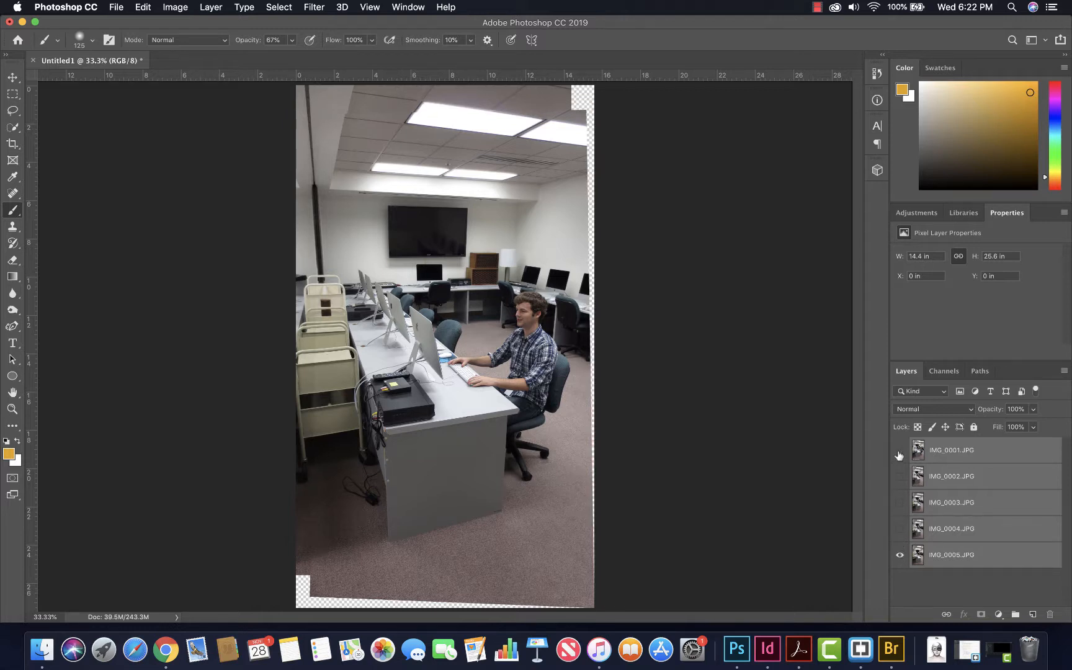
left_click(899, 450)
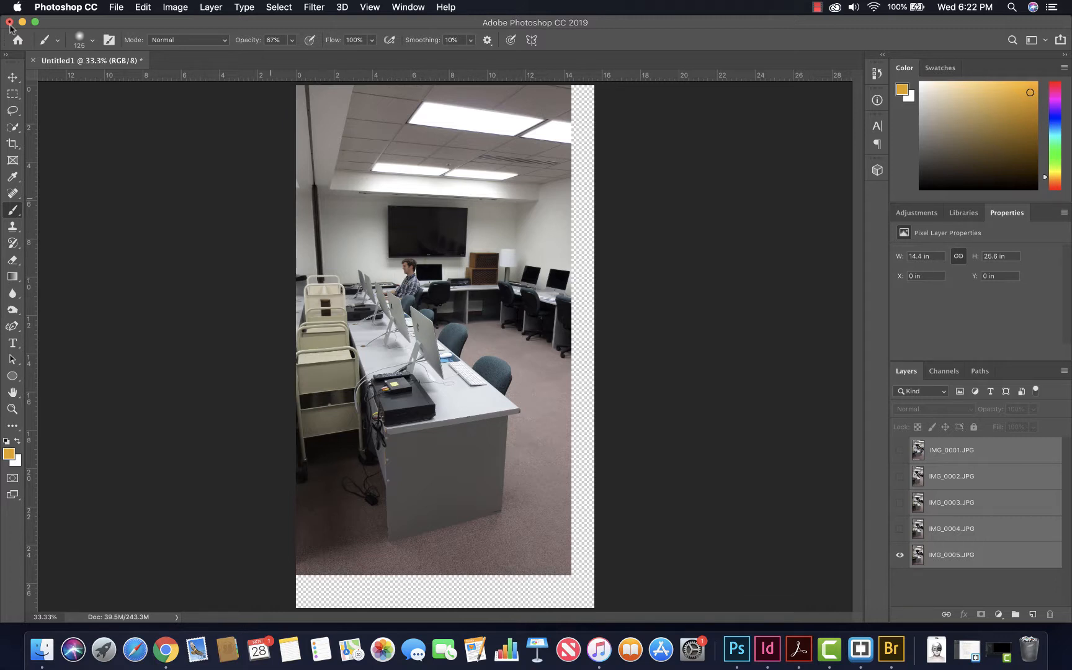
Try a 4:5 crop frame extended beyond the canvas and compare its portrait and landscape orientations
left_click(13, 146)
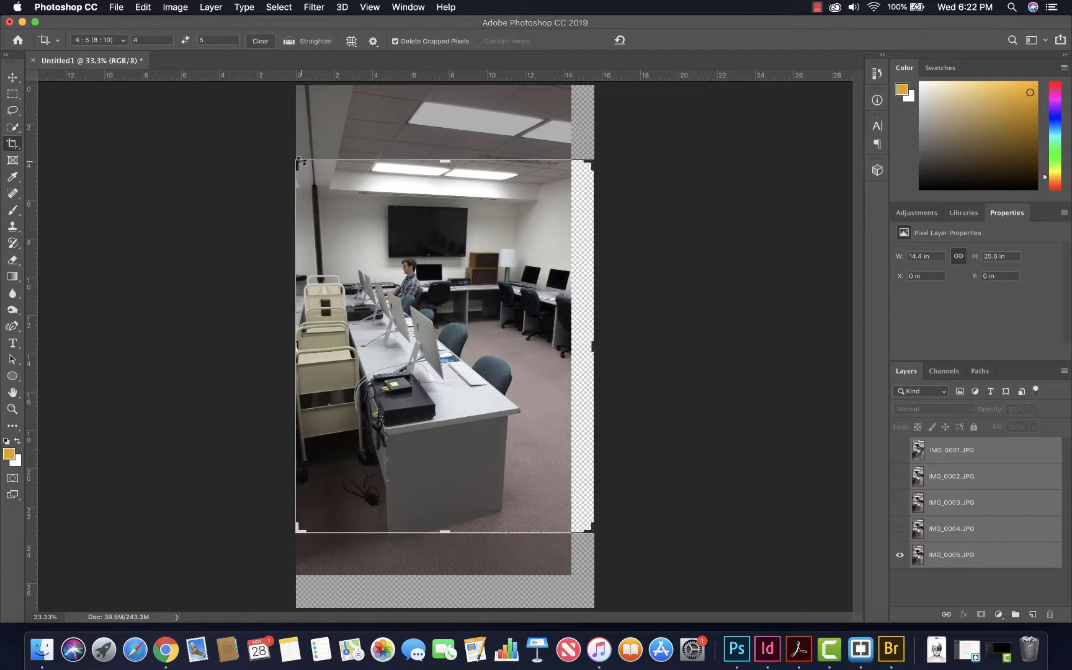
left_click(347, 203)
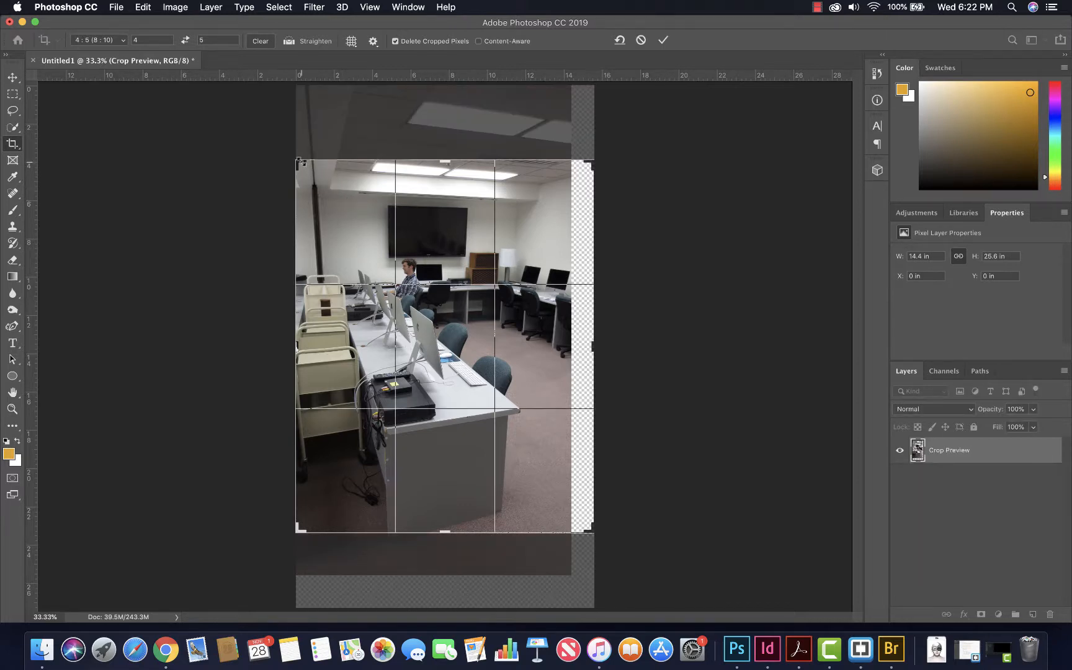
left_click_drag(299, 162, 281, 112)
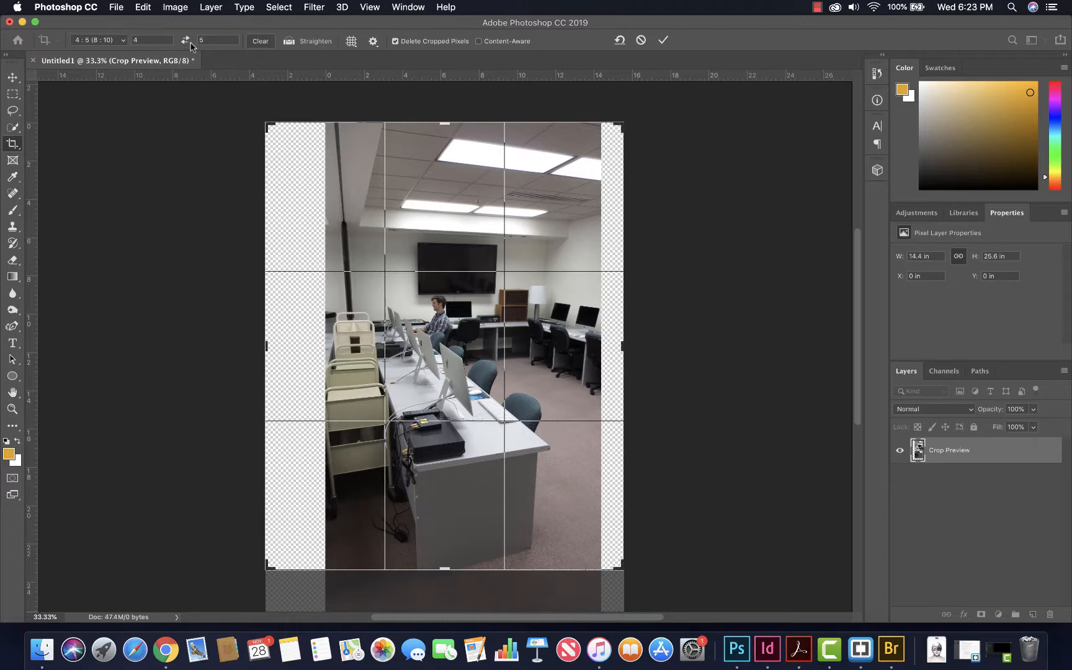
left_click(184, 40)
left_click(184, 41)
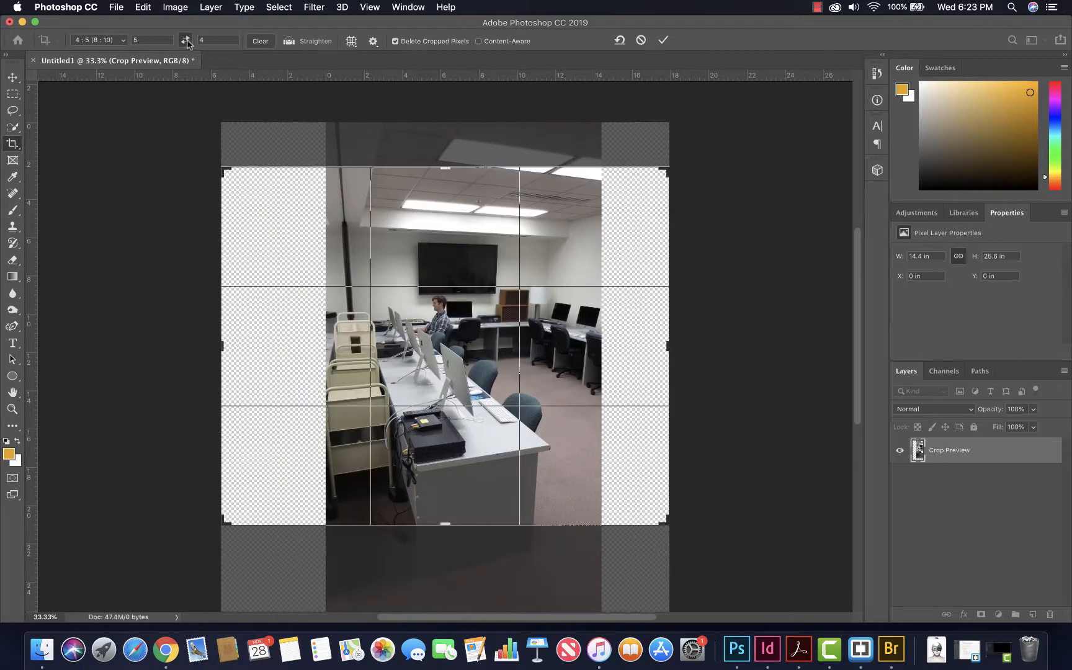
left_click(185, 41)
left_click(124, 41)
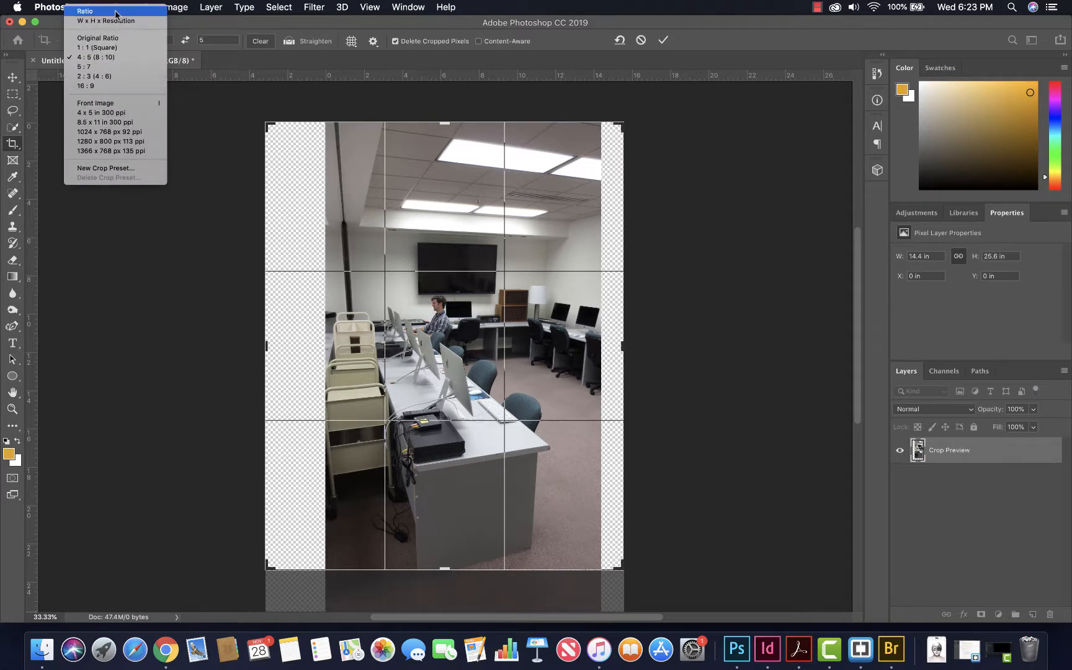
left_click(252, 67)
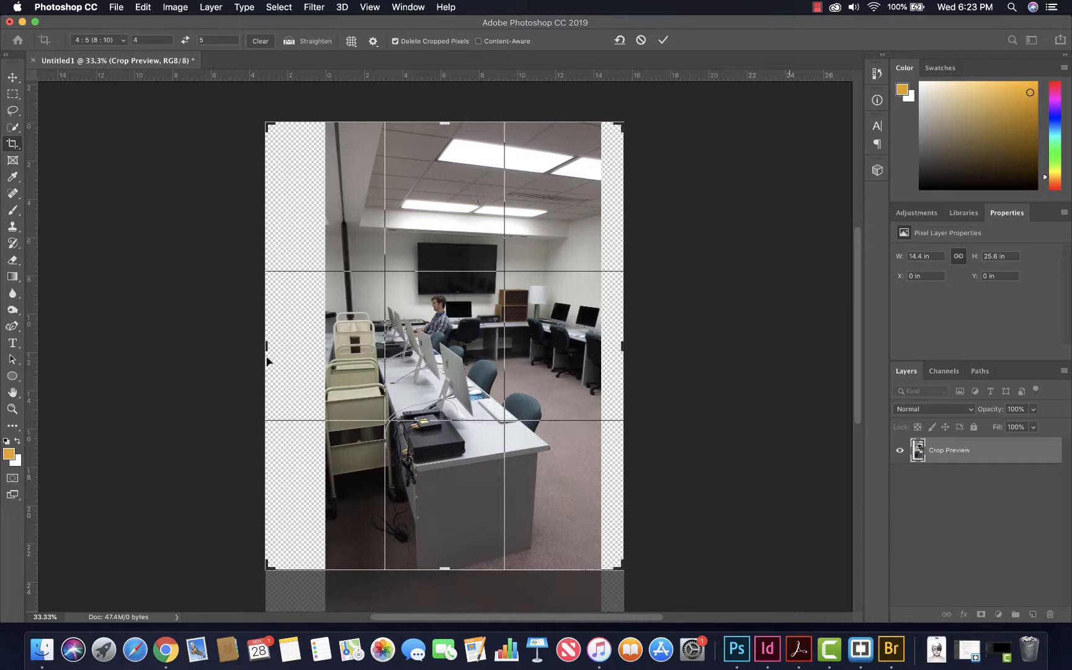
Fit the 4:5 portrait crop frame to the width of the IMG_0005.JPG image, excluding the transparent edges, and apply the crop
left_click_drag(266, 349, 296, 346)
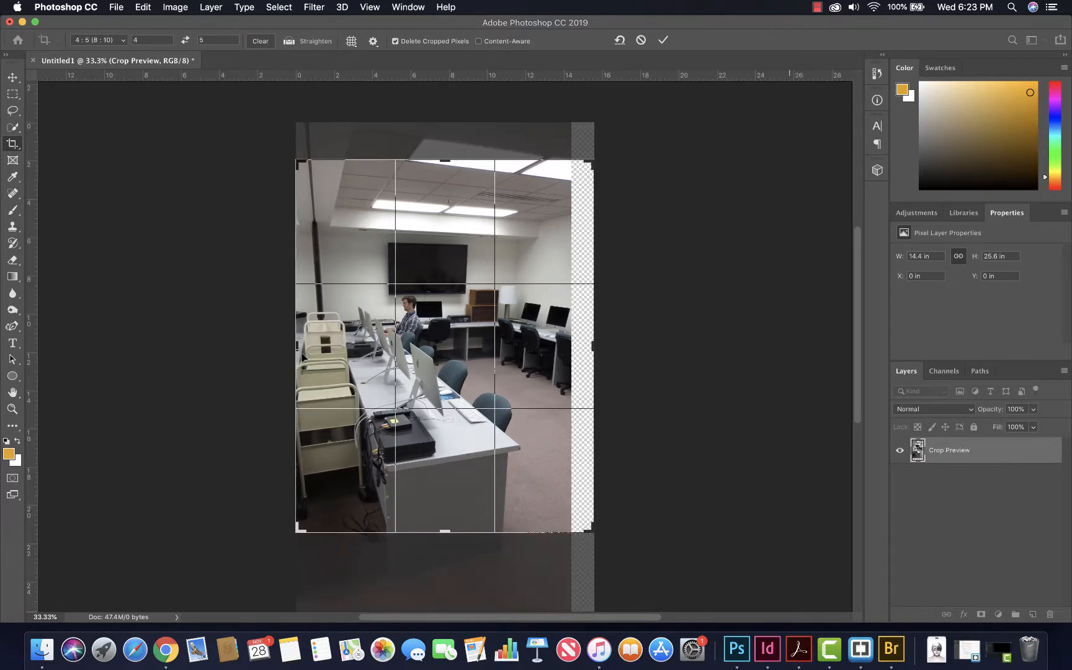
mouse_move(590, 351)
left_mouse_down()
mouse_move(597, 329)
mouse_move(581, 335)
left_mouse_up()
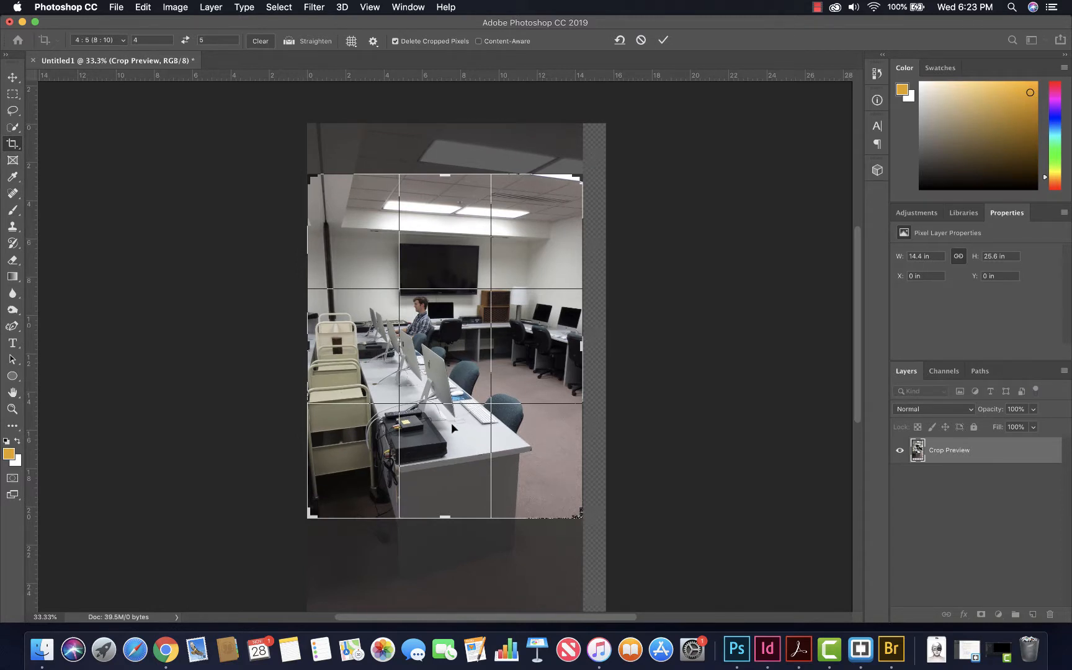
left_click_drag(452, 422, 453, 406)
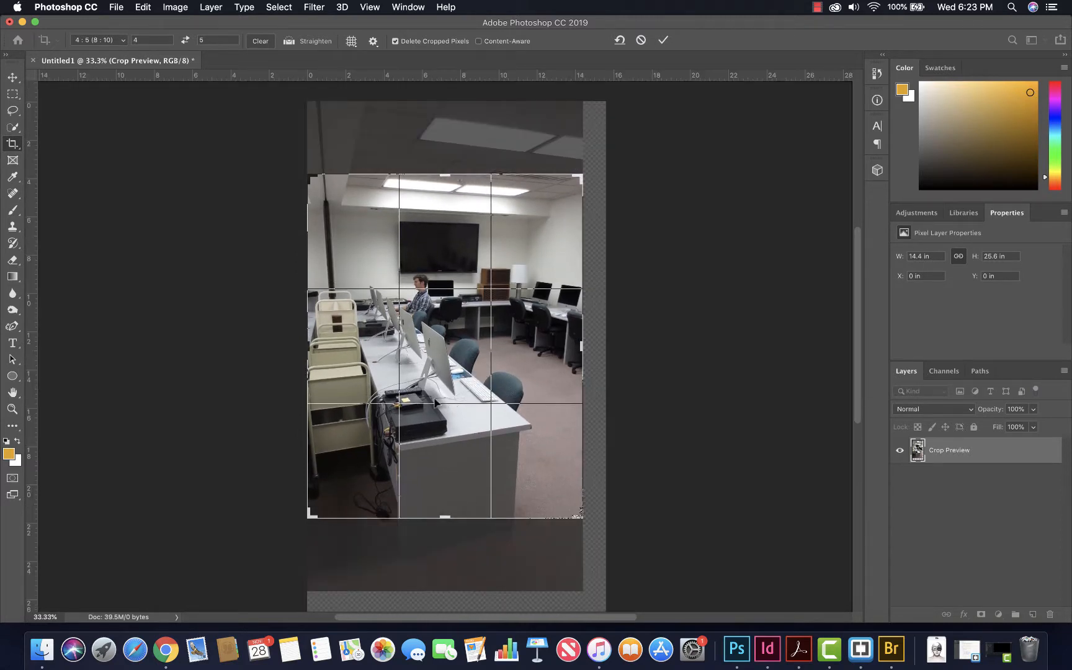
left_click(185, 41)
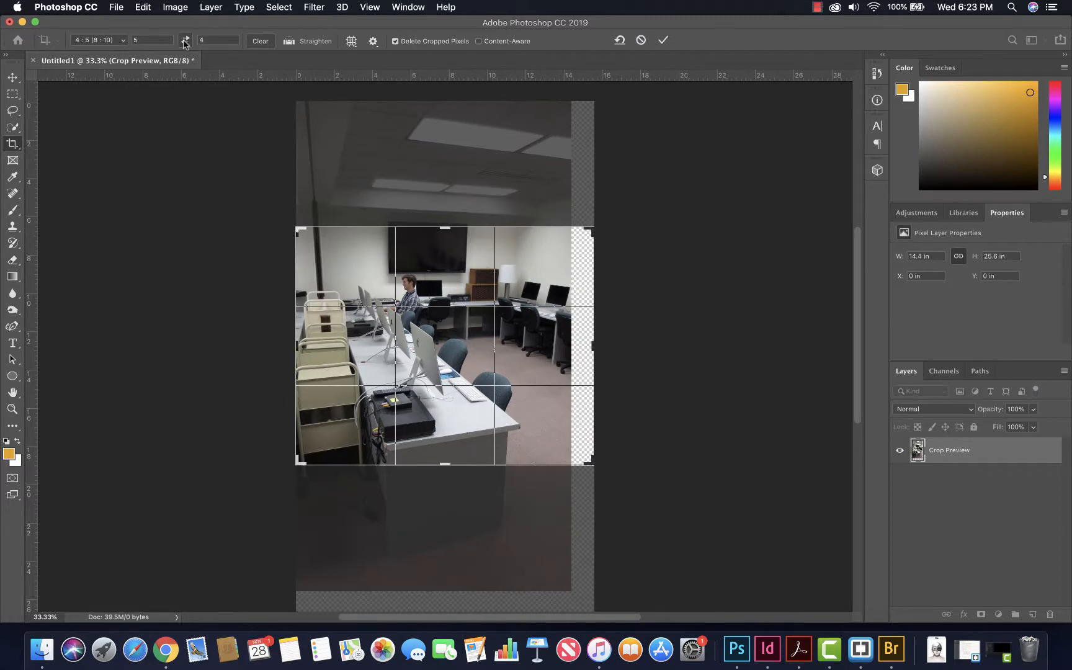
left_click(185, 41)
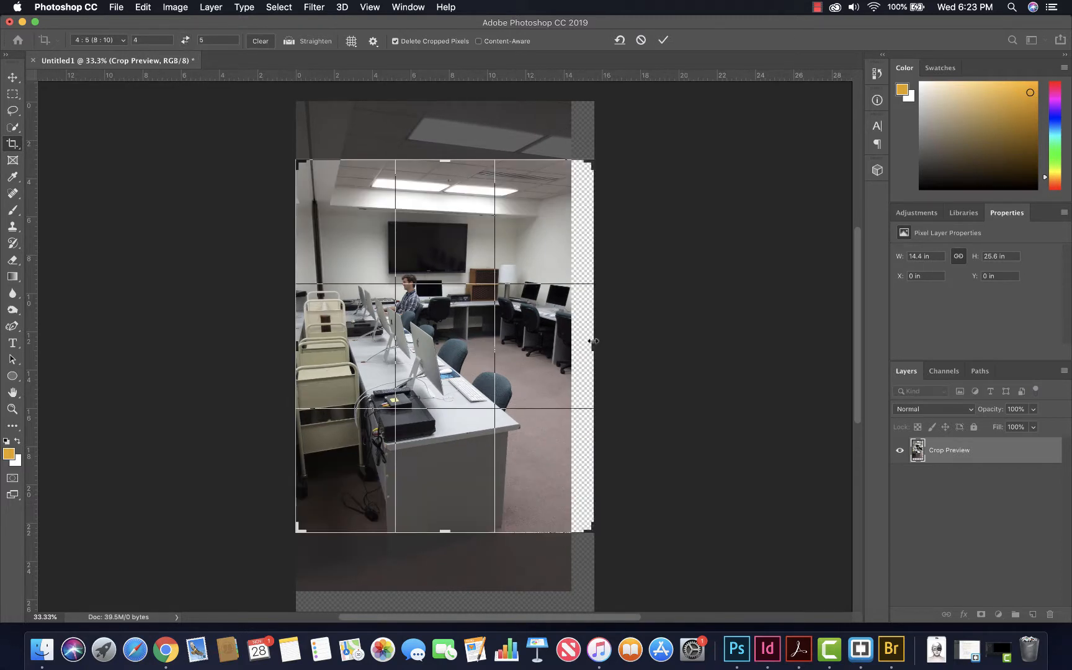
left_click_drag(592, 341, 579, 344)
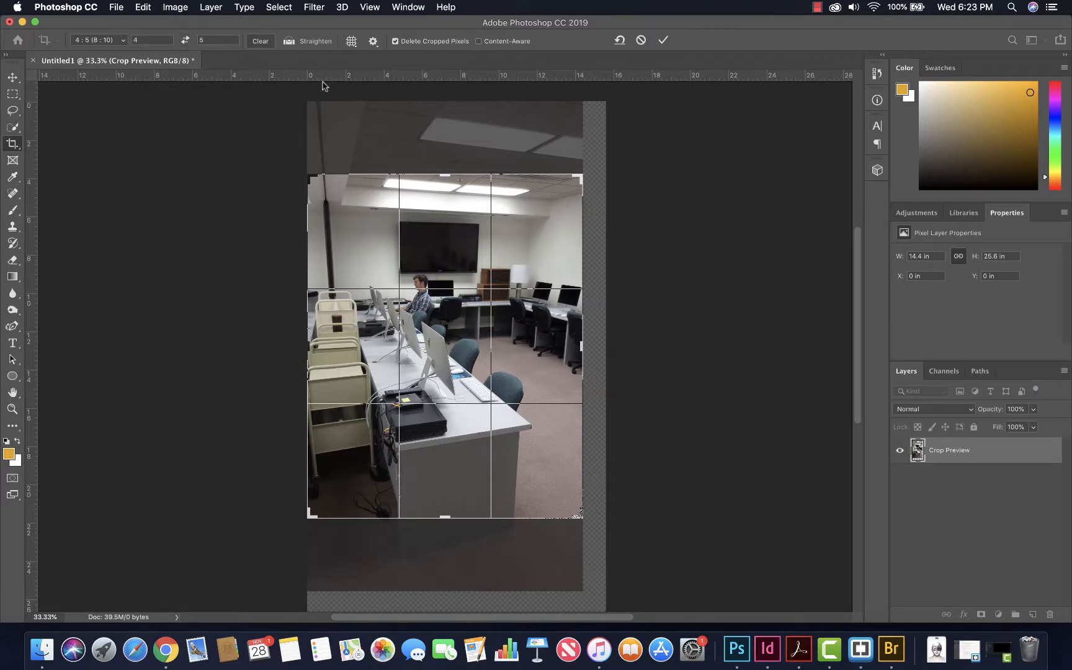
left_click(662, 41)
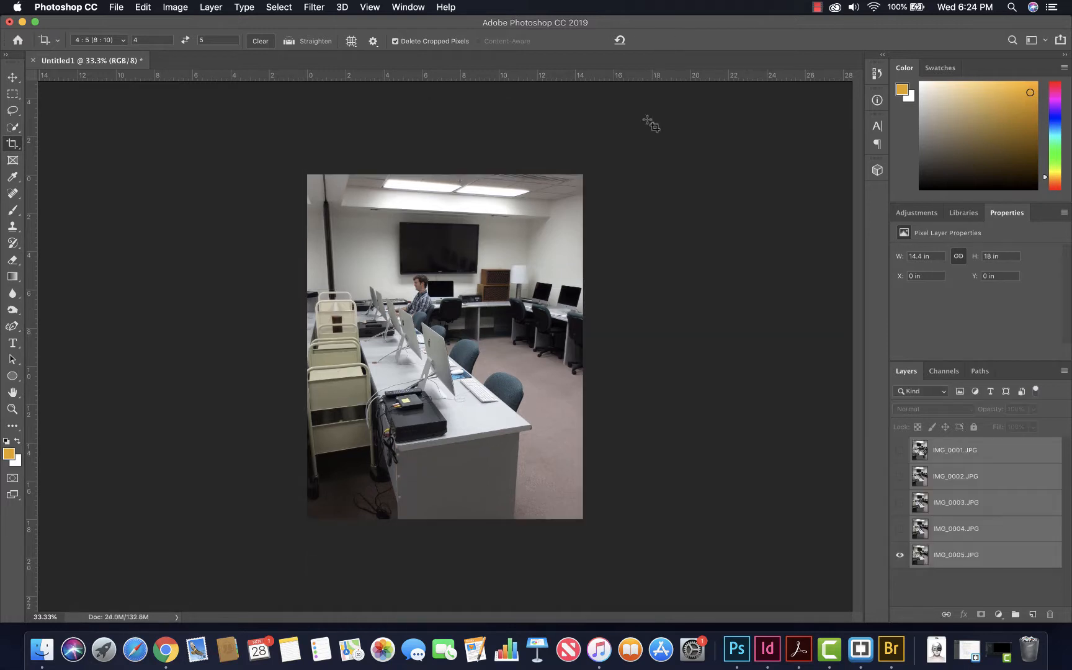
Show the layers IMG_0001.JPG to IMG_0004.JPG in the cropped document
left_click(900, 451)
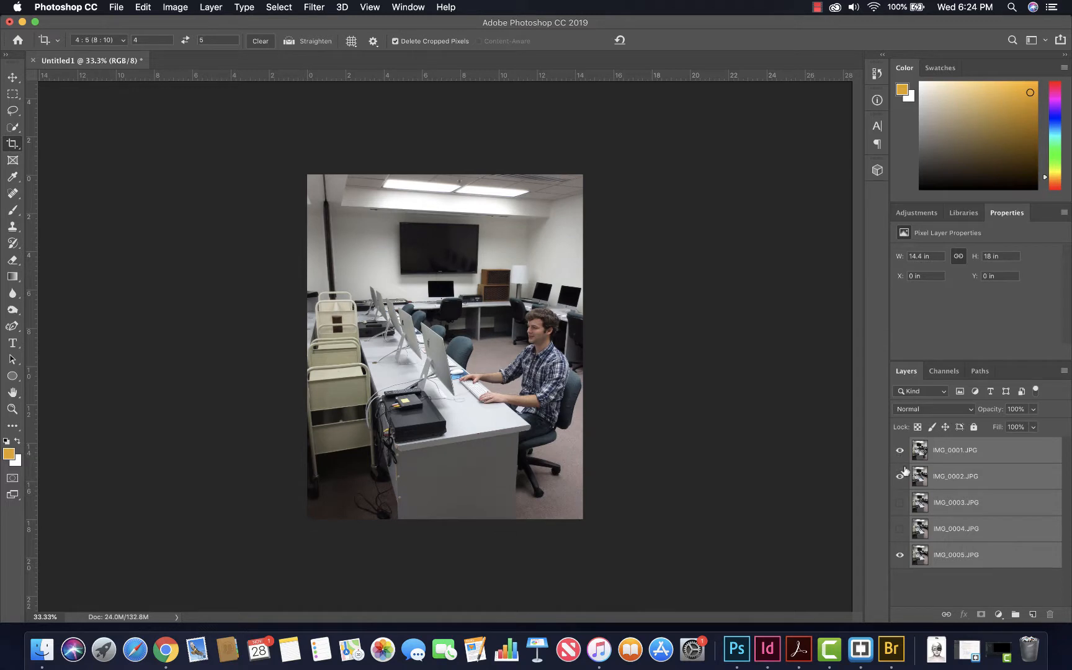
left_click(900, 502)
left_click(899, 529)
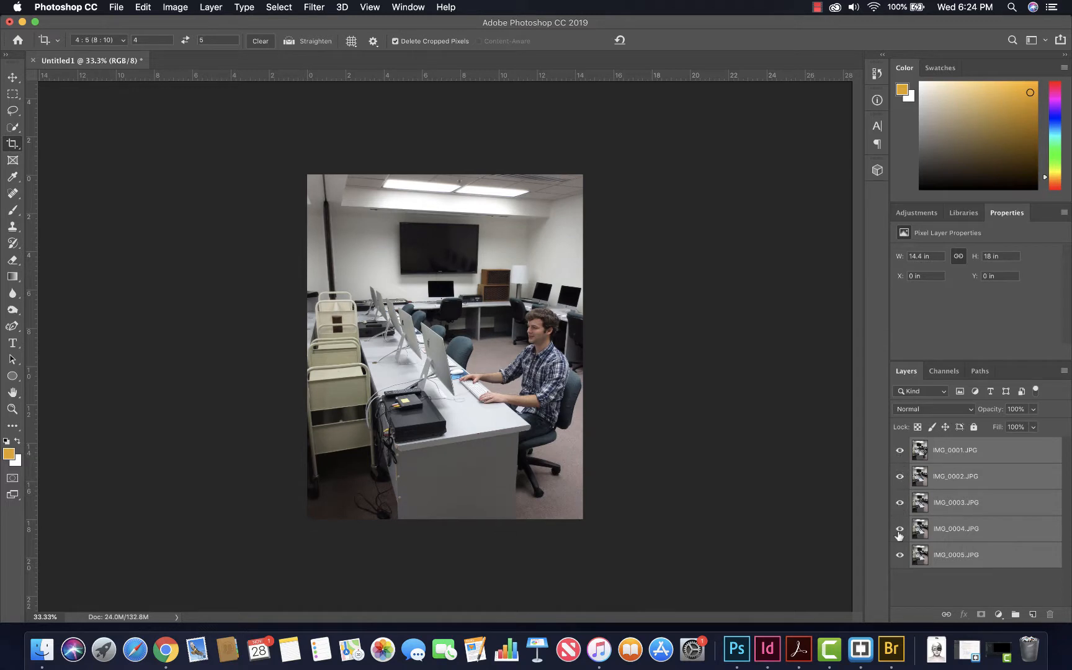
Compare the cropped frames by hiding the upper four layers one by one and showing them again, and undo back to before the crop
left_click(900, 453)
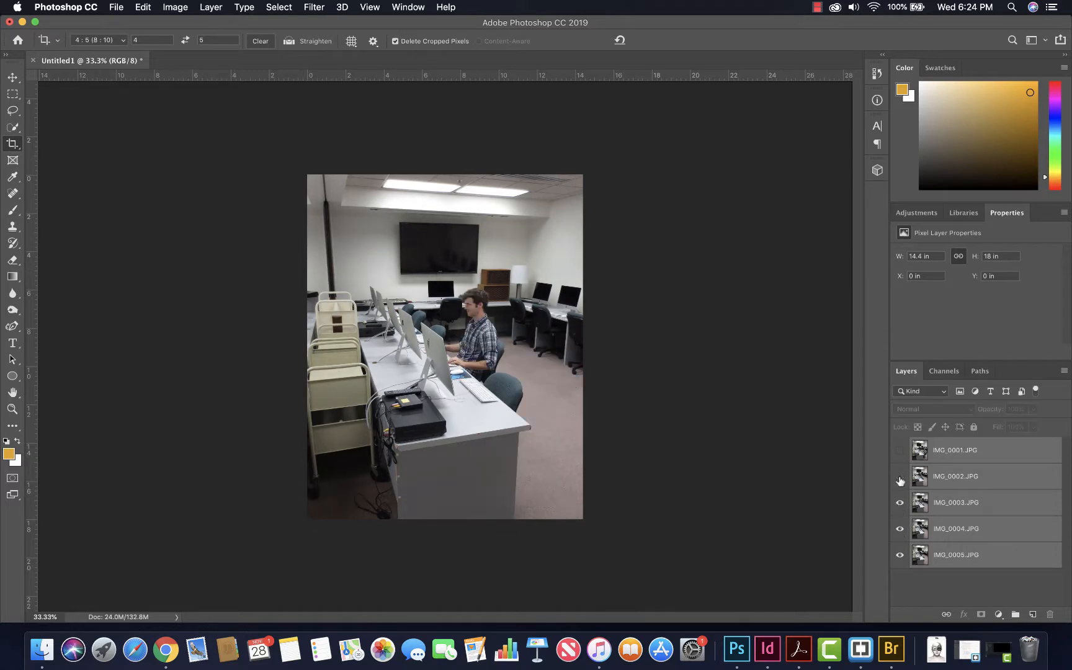
left_click(899, 477)
left_click(900, 504)
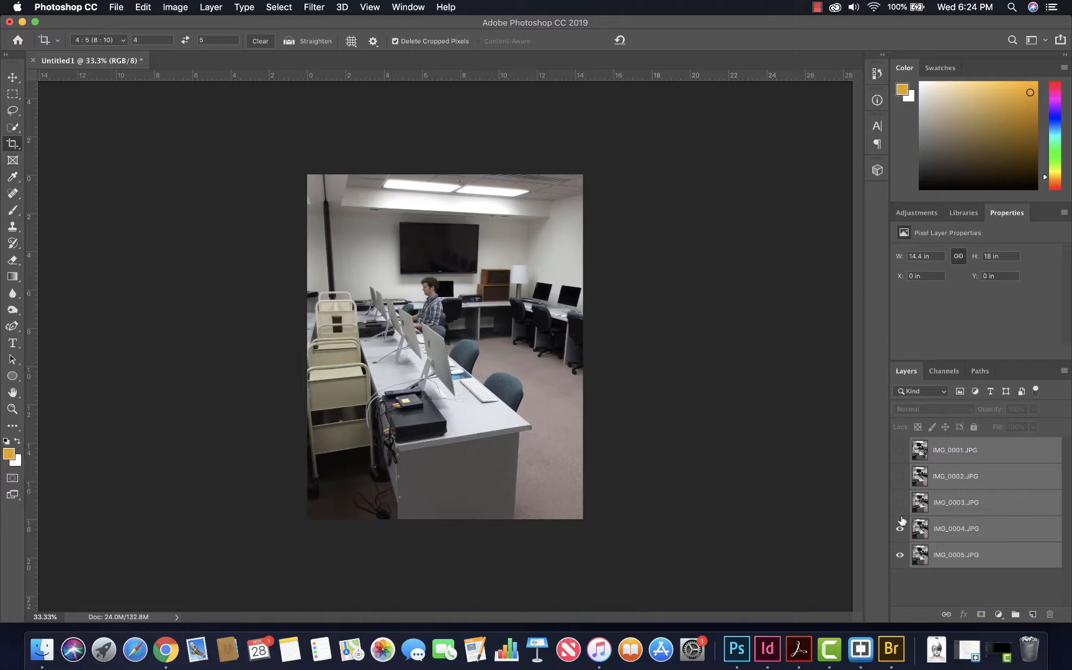
left_click(899, 530)
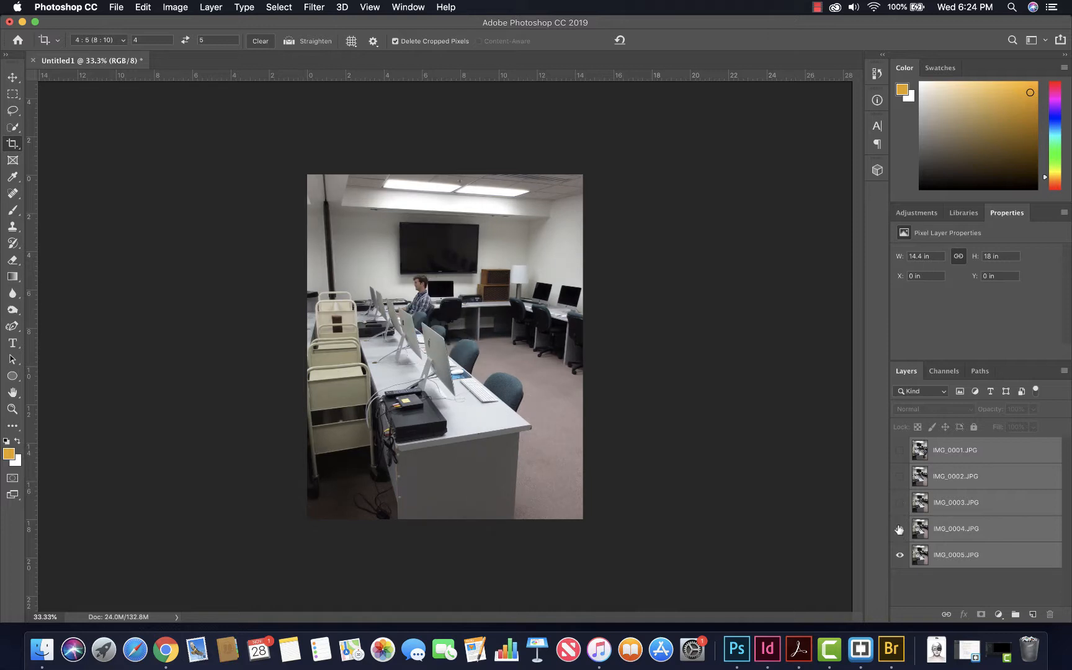
left_click(899, 529)
left_click(899, 502)
left_click(900, 476)
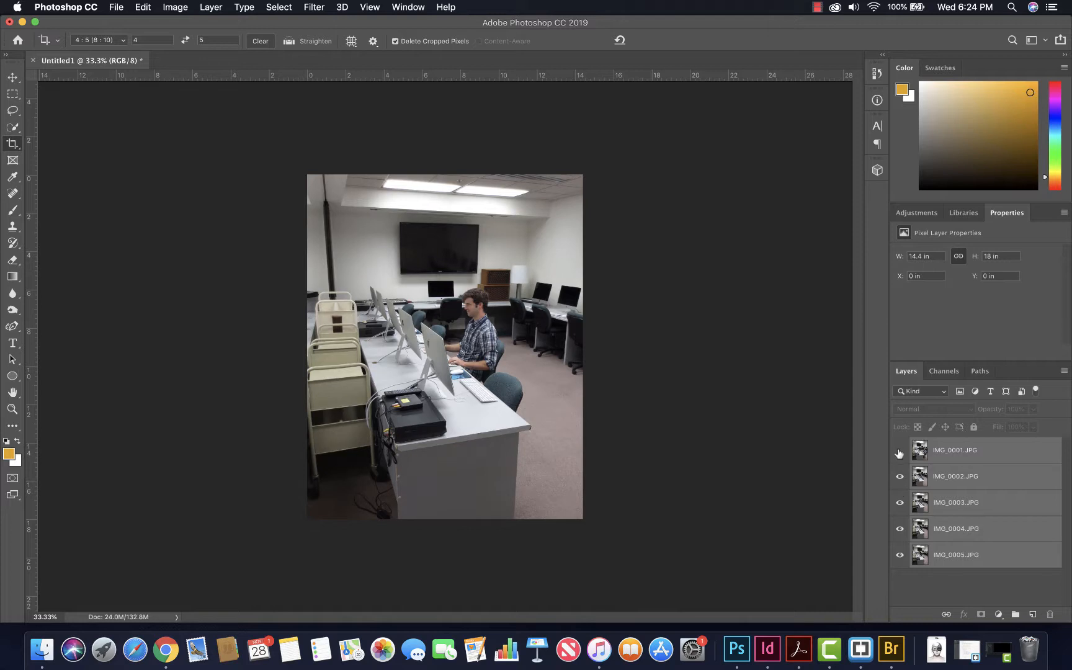
left_click(900, 451)
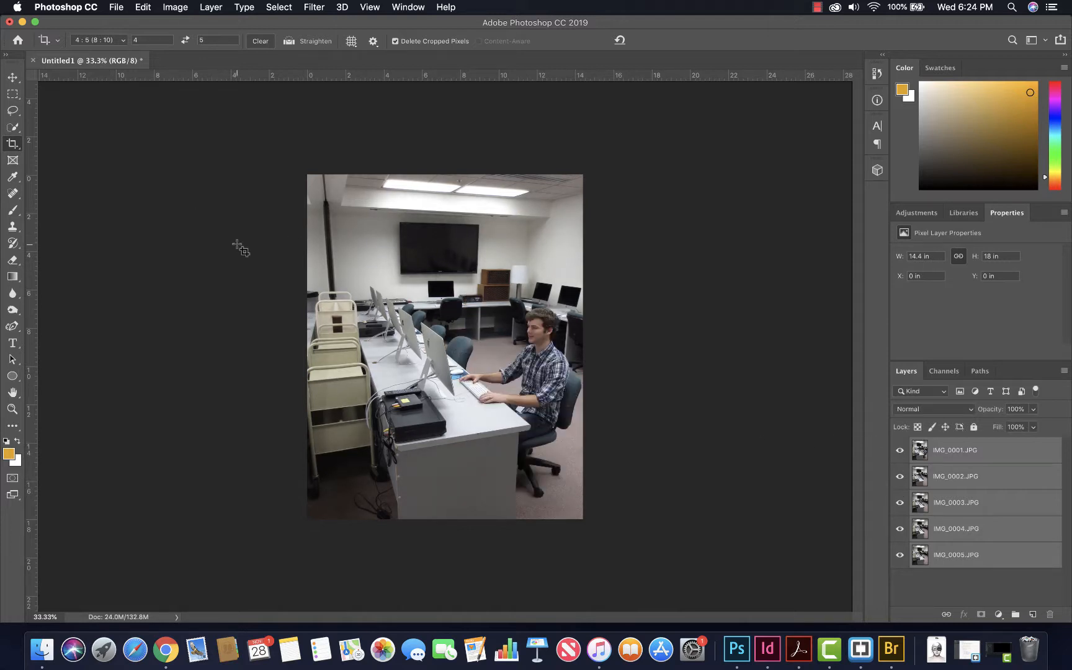
key("super+z")
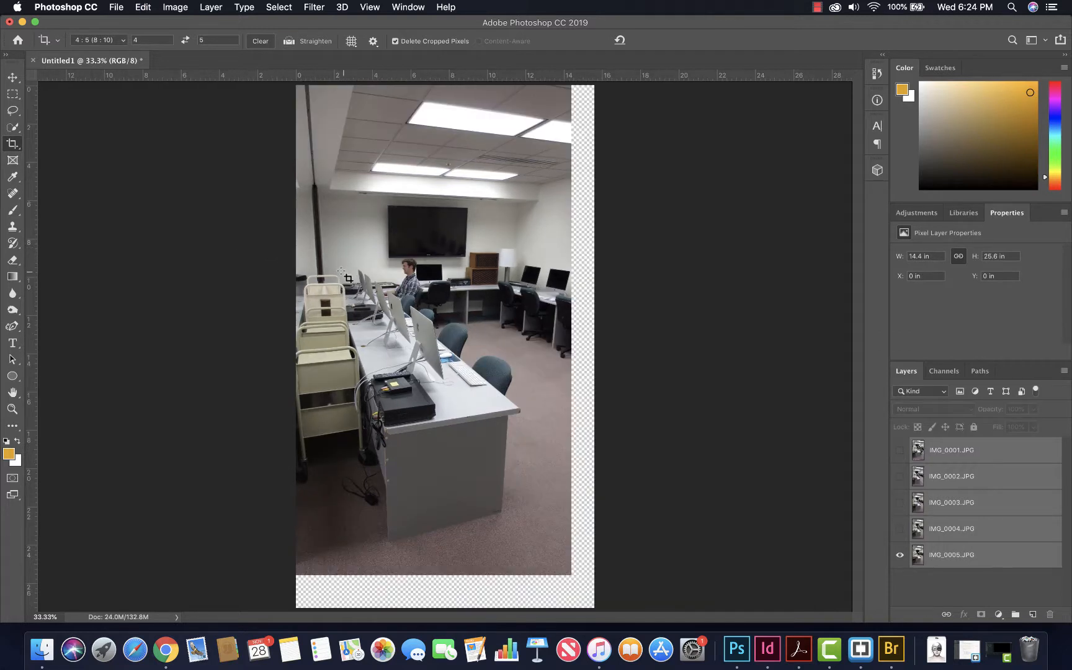
Crop the canvas to a rectangular marquee about 14.4 × 20.6 in across the room image, excluding the transparent edges, and clear the selection
left_click(13, 94)
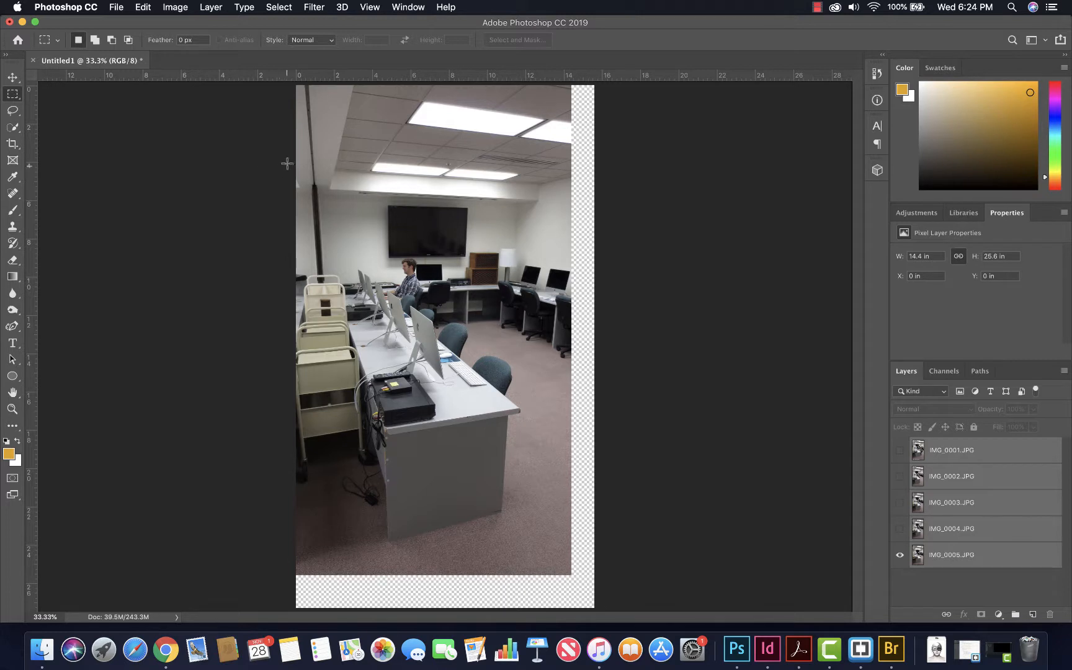
left_click_drag(294, 162, 571, 556)
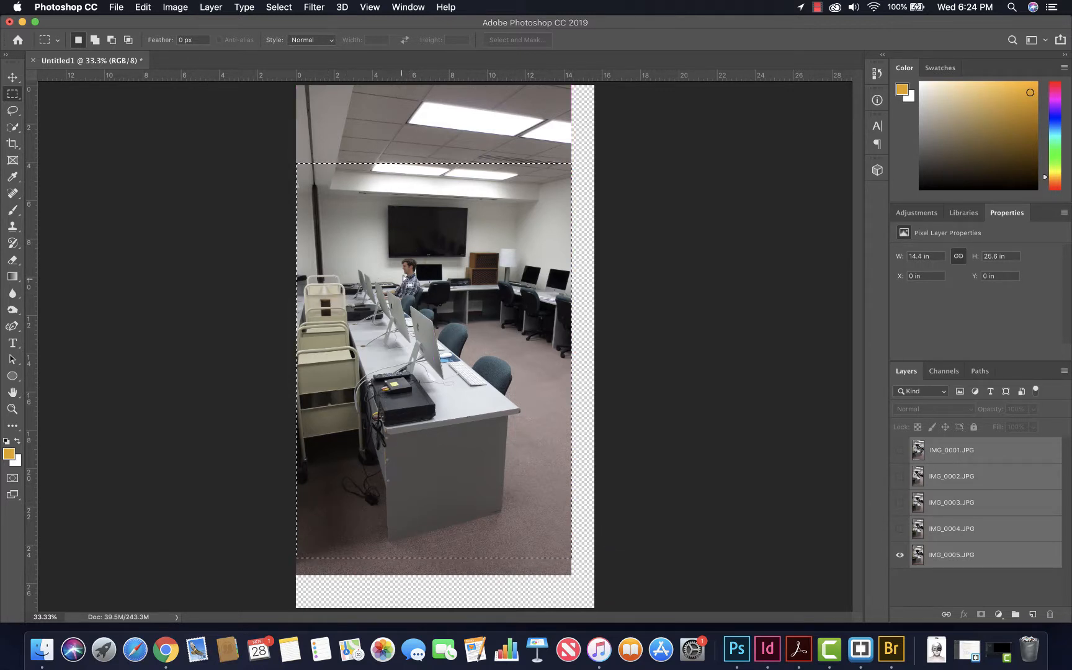
left_click(177, 7)
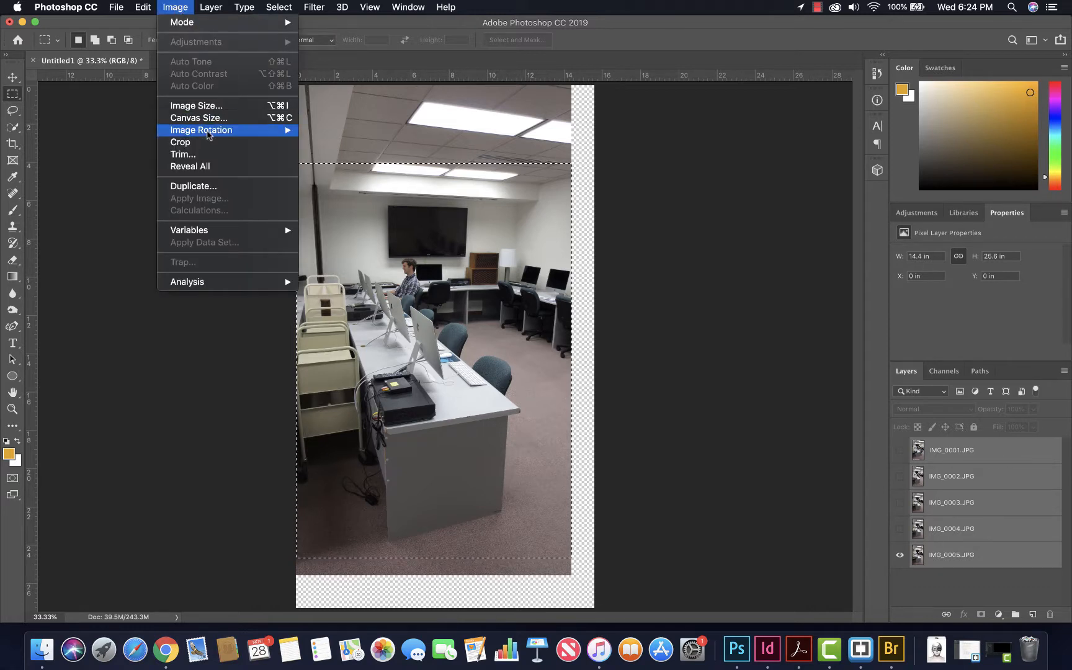
left_click(181, 142)
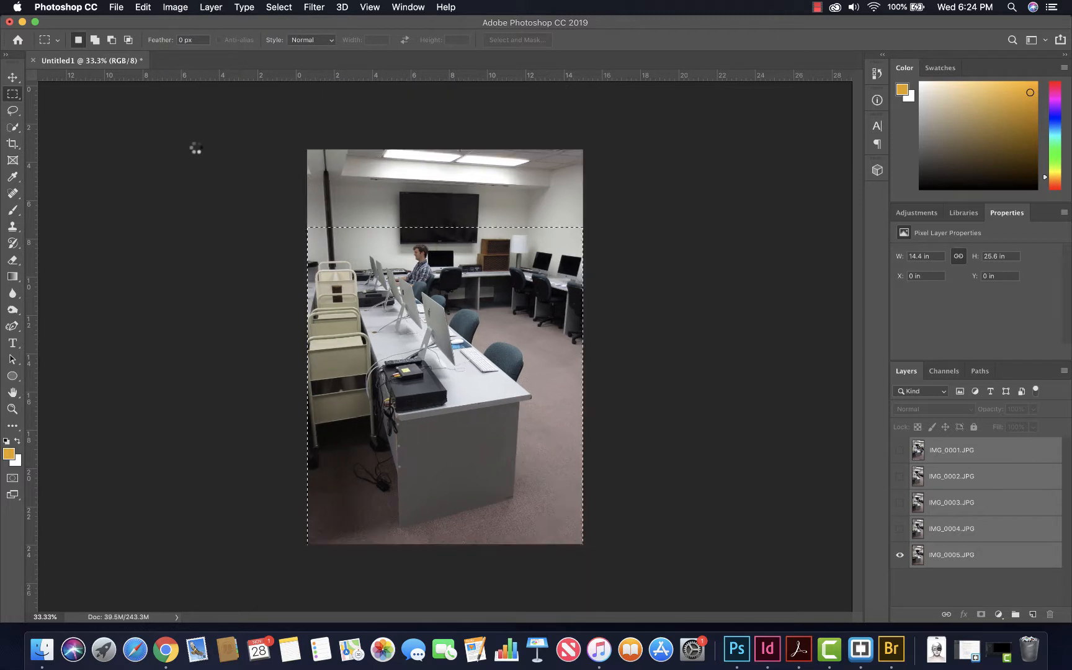
left_click(562, 313)
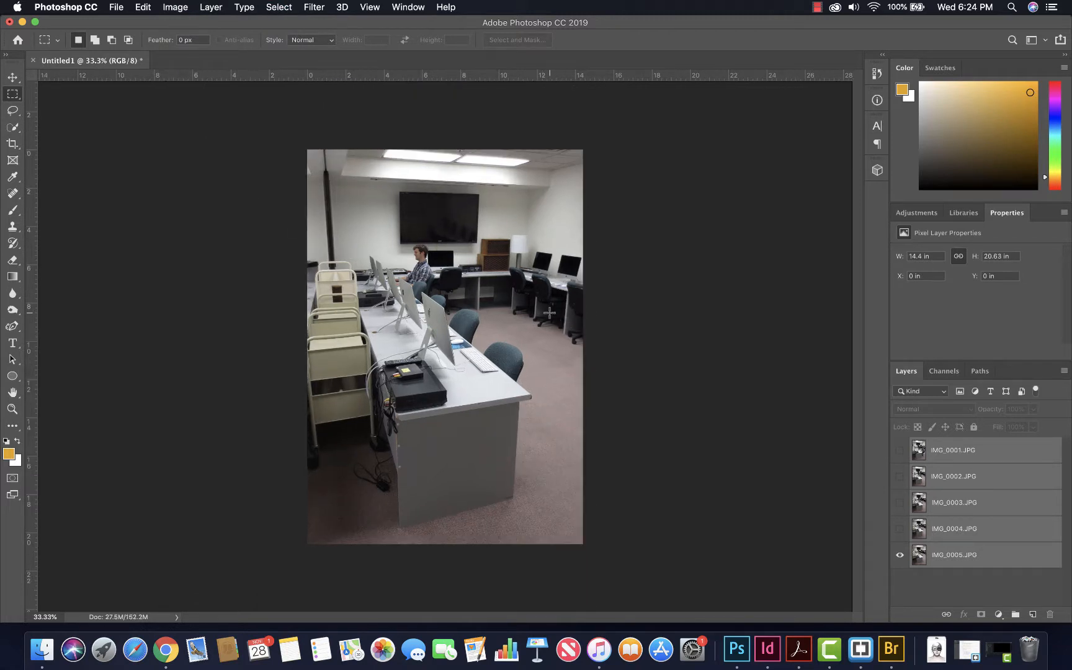
Show layers IMG_0001.JPG to IMG_0004.JPG and compare the cropped frames by hiding and reshowing them, leaving all five visible
left_click(899, 451)
left_click_drag(897, 480, 902, 528)
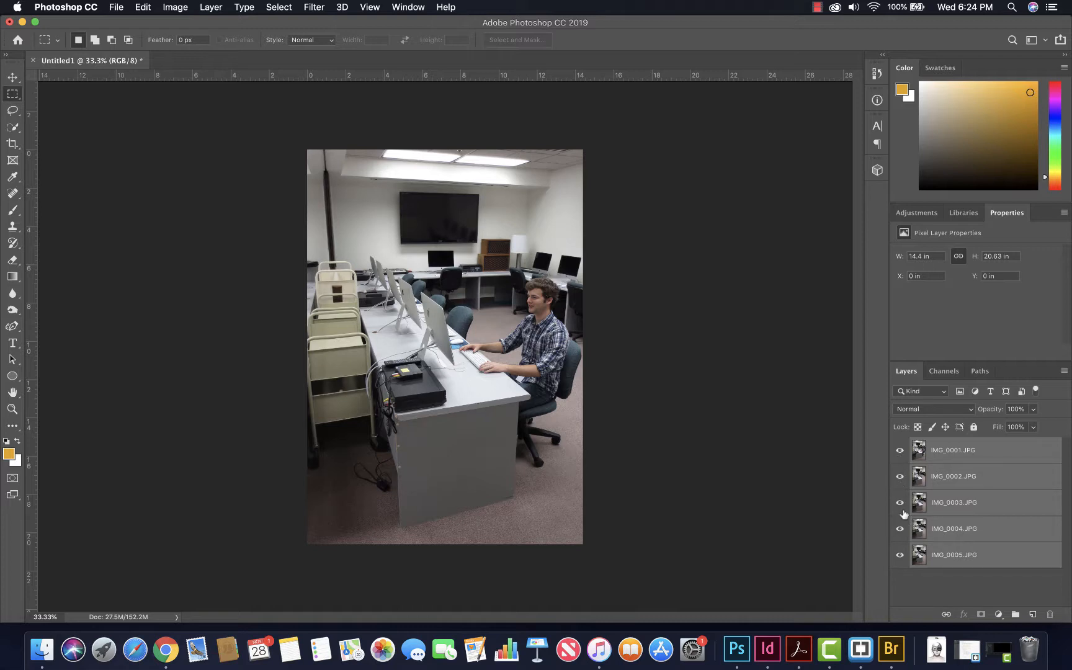
left_click(900, 451)
left_click(900, 475)
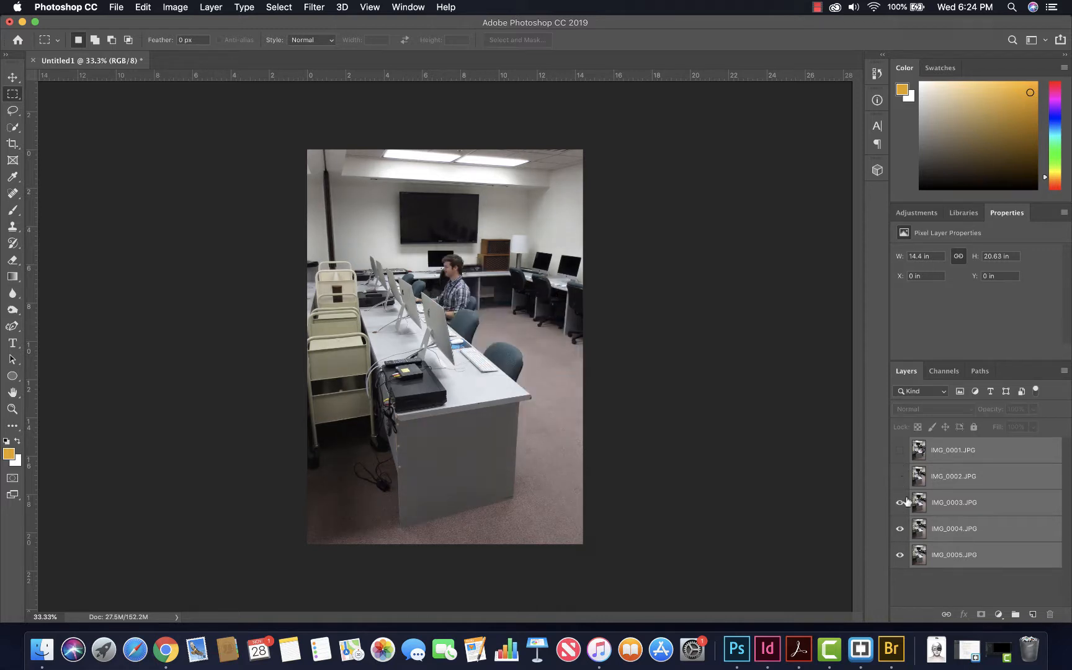
left_click(900, 502)
left_click(899, 529)
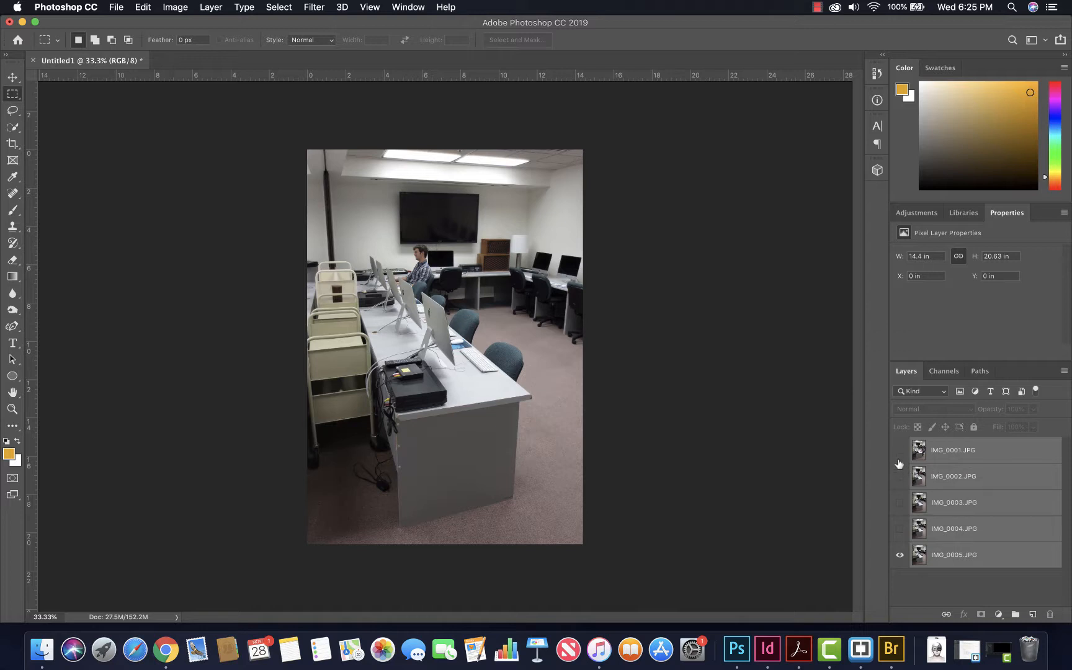
left_click(899, 502)
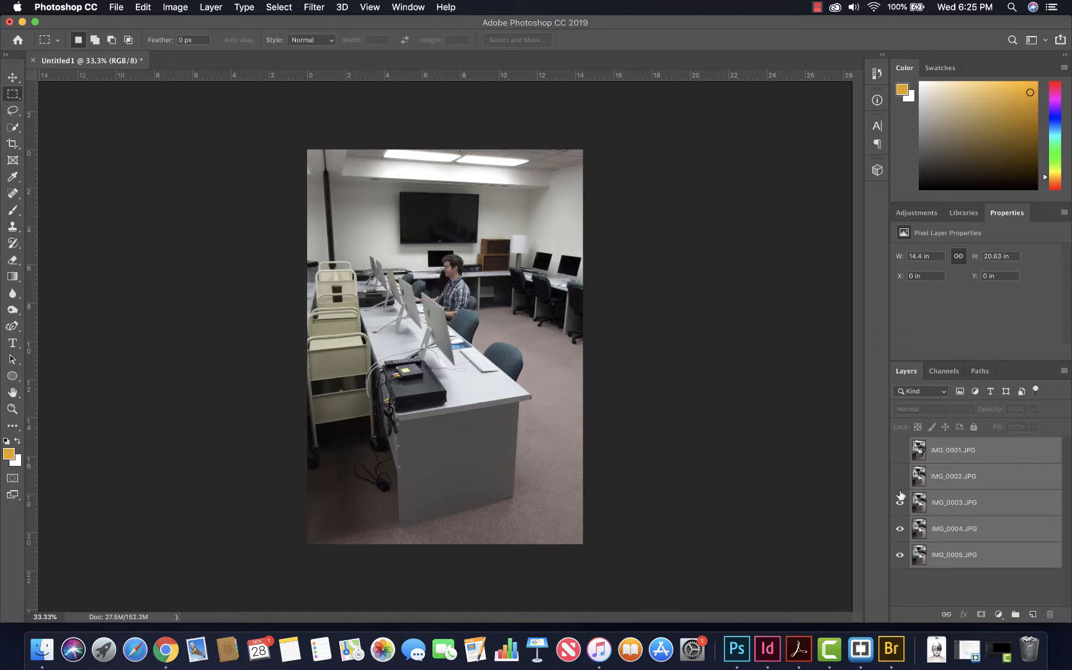
left_click(899, 450)
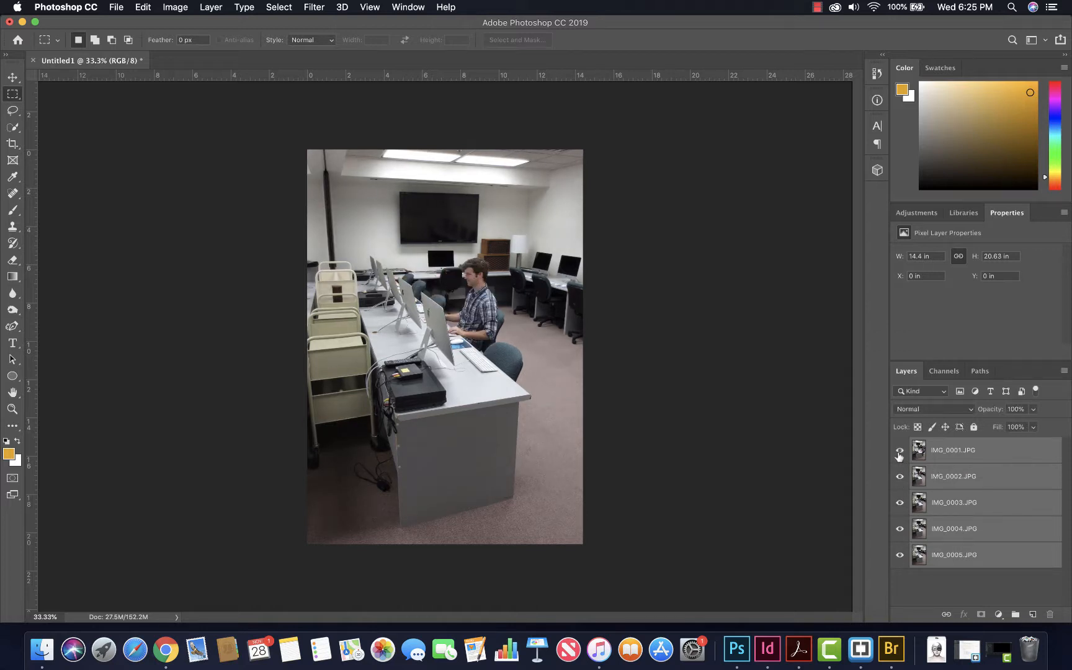
left_click(900, 451)
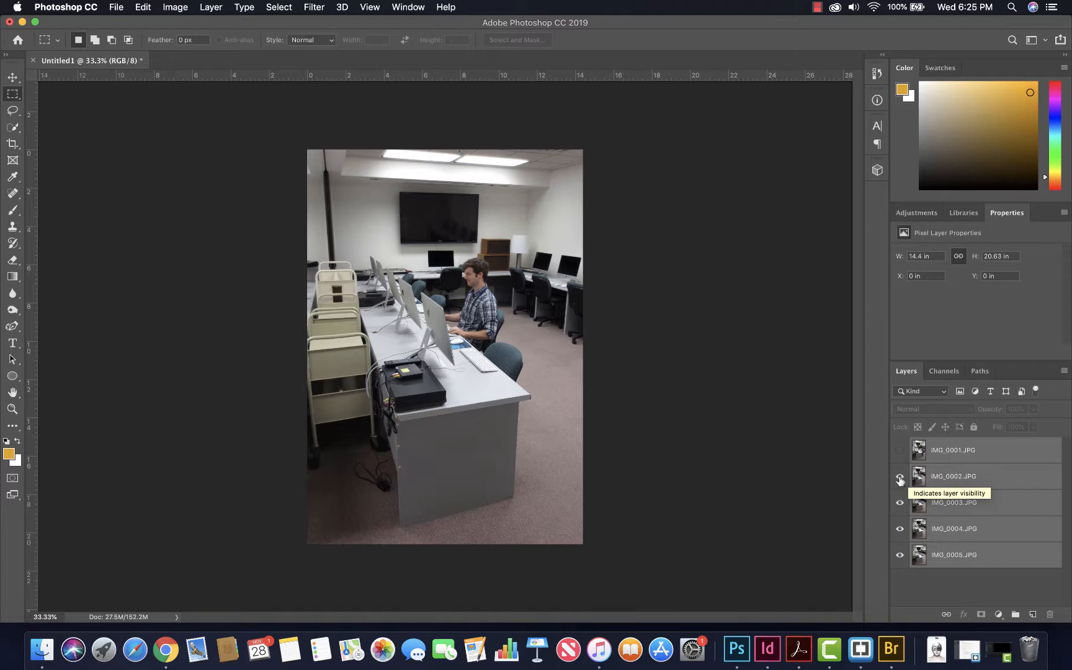
left_click(900, 476)
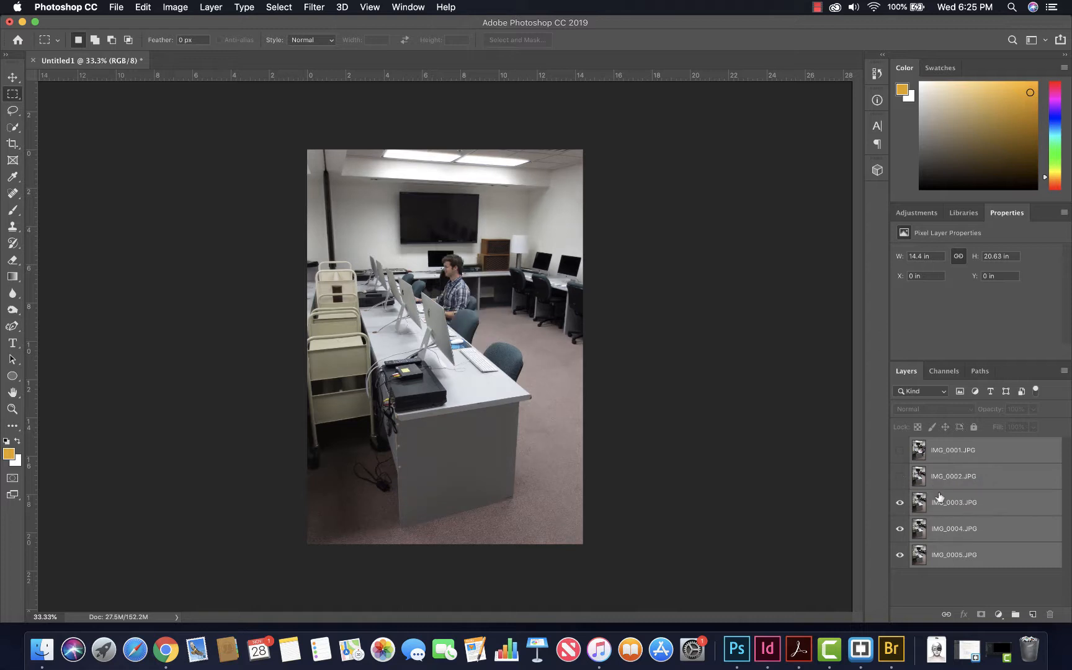
left_click(900, 476)
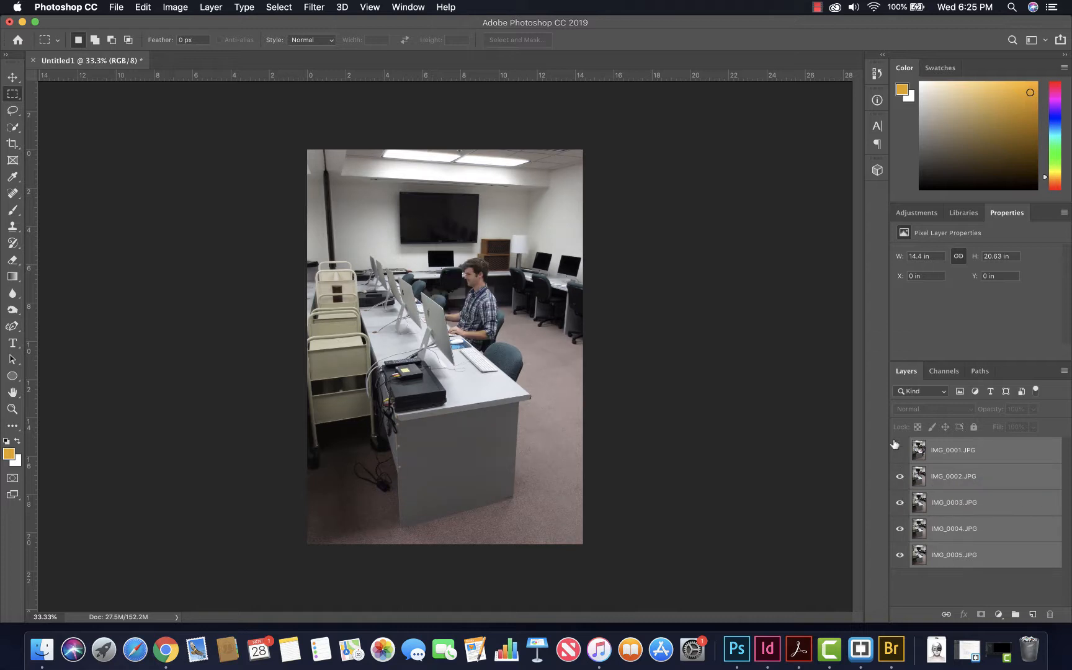
left_click(899, 450)
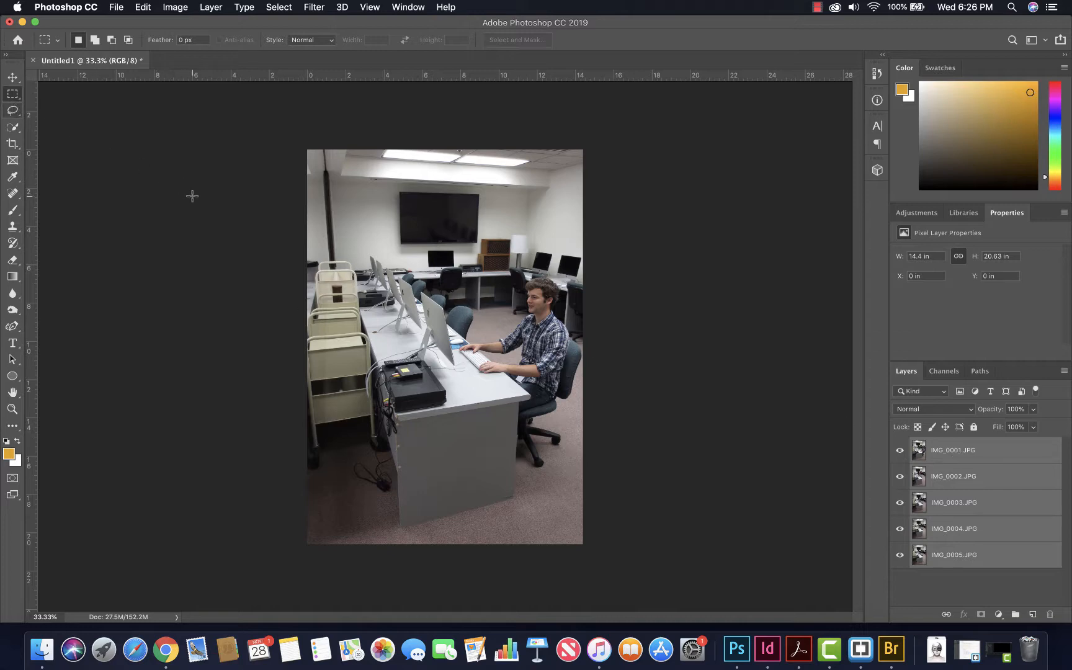
Select the seated man's head, torso and arms with the keyboard on layer IMG_0001.JPG using Quick Selection, undoing the stray background addition
scroll(186, 193, "up", 5)
scroll(191, 193, "up", 3)
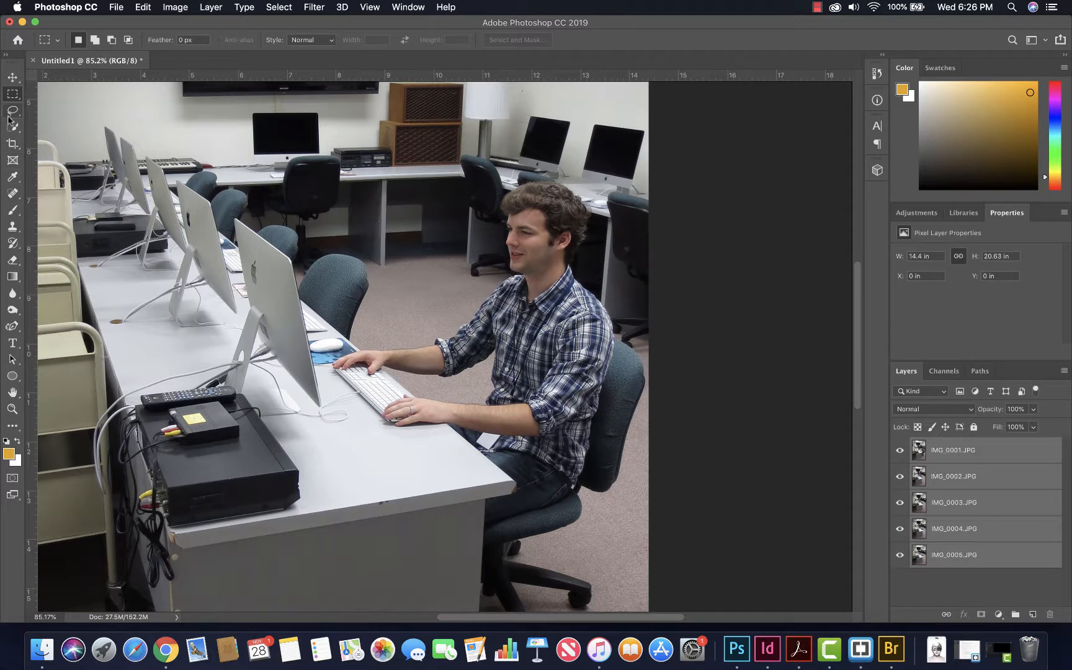
left_click(13, 128)
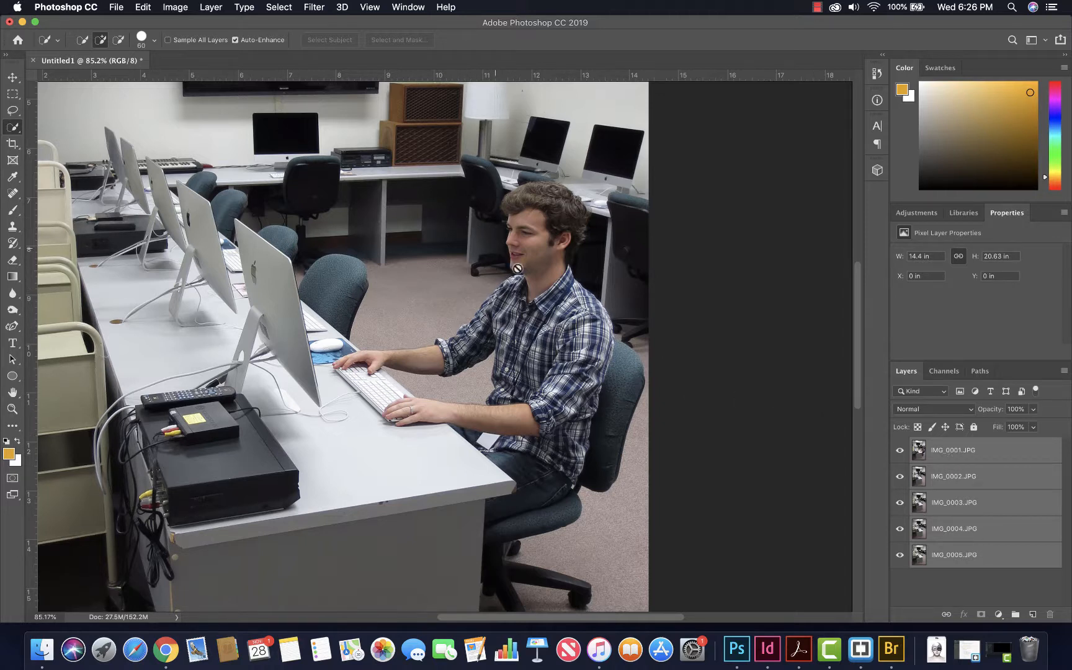
left_click(937, 454)
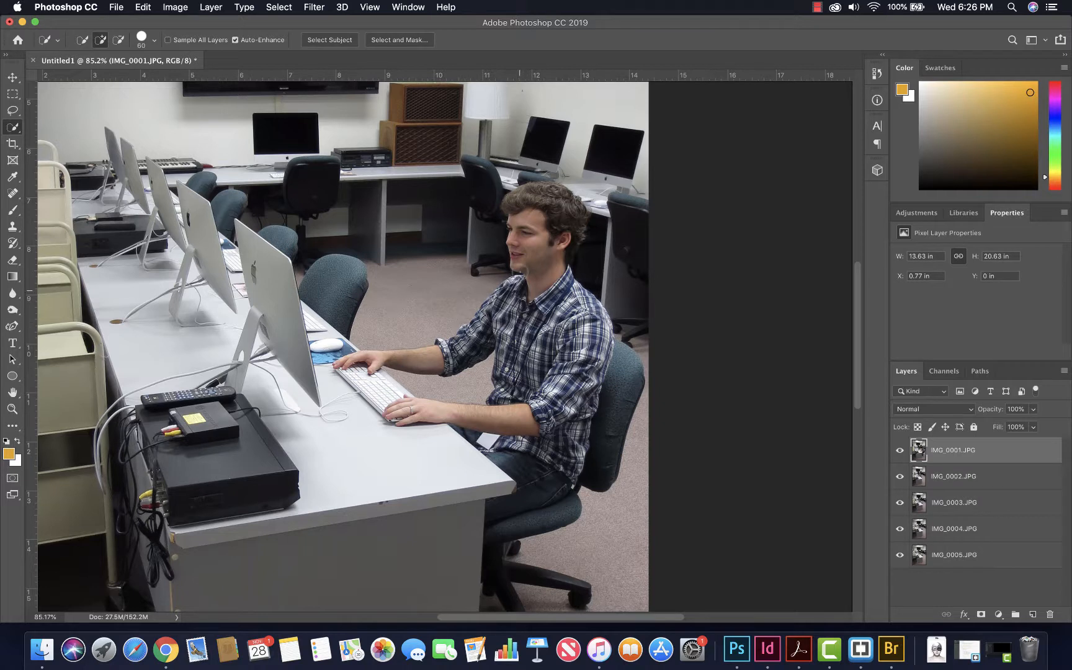
scroll(508, 210, "down", 2)
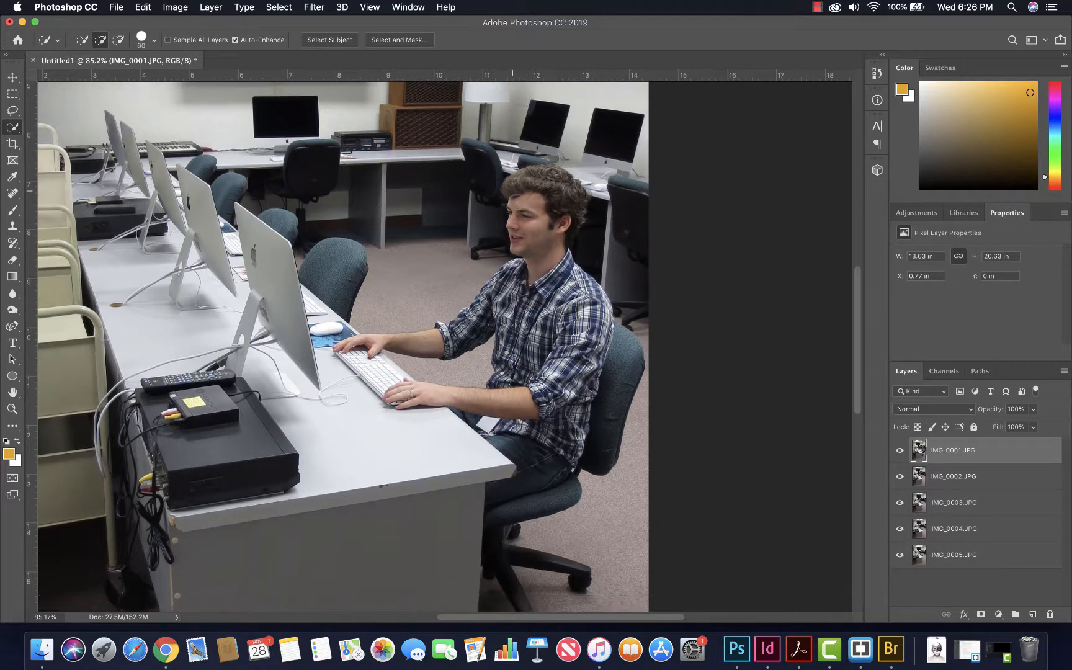
left_click_drag(522, 187, 544, 192)
mouse_move(544, 257)
left_mouse_down()
mouse_move(466, 331)
mouse_move(351, 355)
mouse_move(419, 397)
left_mouse_up()
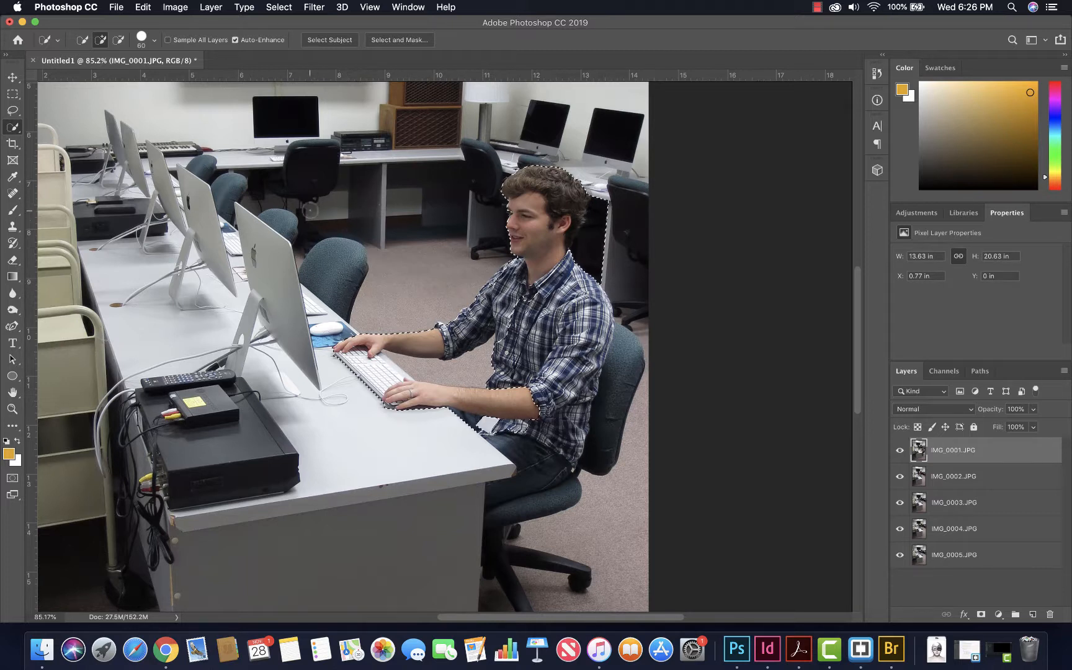
left_click(309, 210)
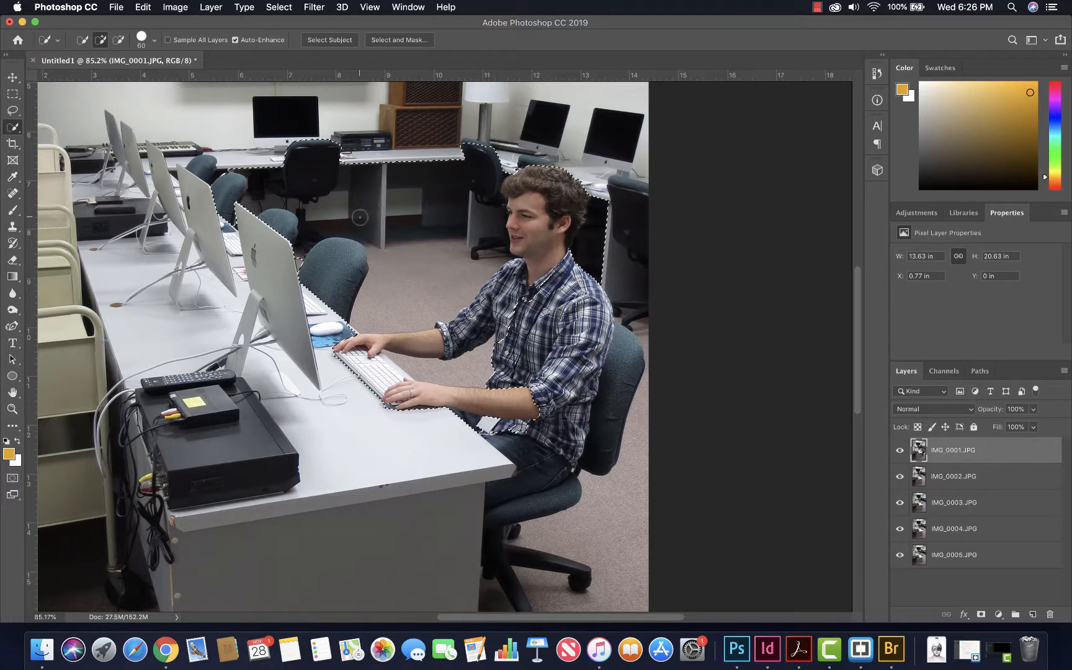
key("super+z")
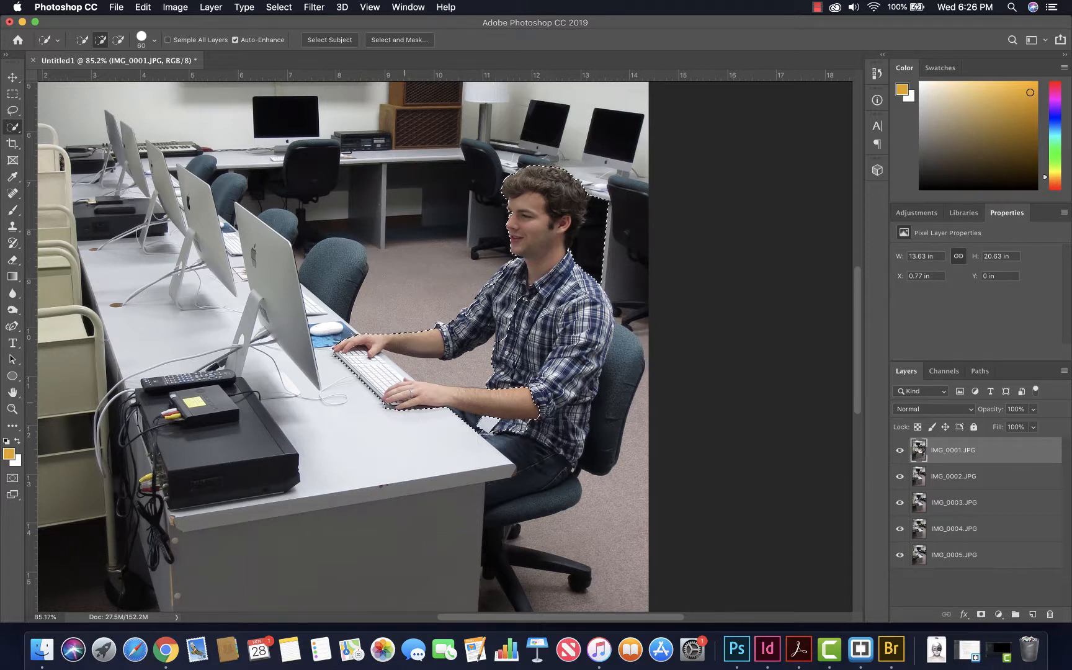
Extend the quick selection over the desktop, the man's legs, his whole chair and the carpet around its base
mouse_move(421, 410)
left_mouse_down()
mouse_move(481, 422)
mouse_move(515, 458)
mouse_move(510, 549)
mouse_move(537, 557)
mouse_move(529, 596)
mouse_move(542, 571)
mouse_move(534, 372)
mouse_move(516, 326)
mouse_move(577, 330)
mouse_move(607, 297)
mouse_move(622, 481)
left_mouse_up()
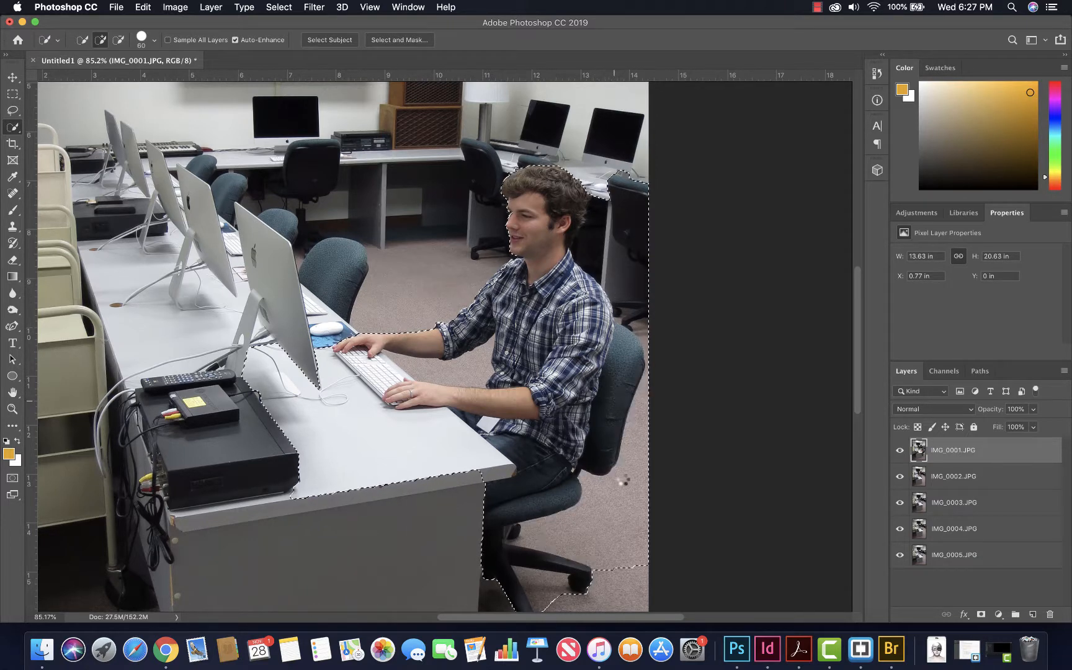
scroll(609, 428, "down", 5)
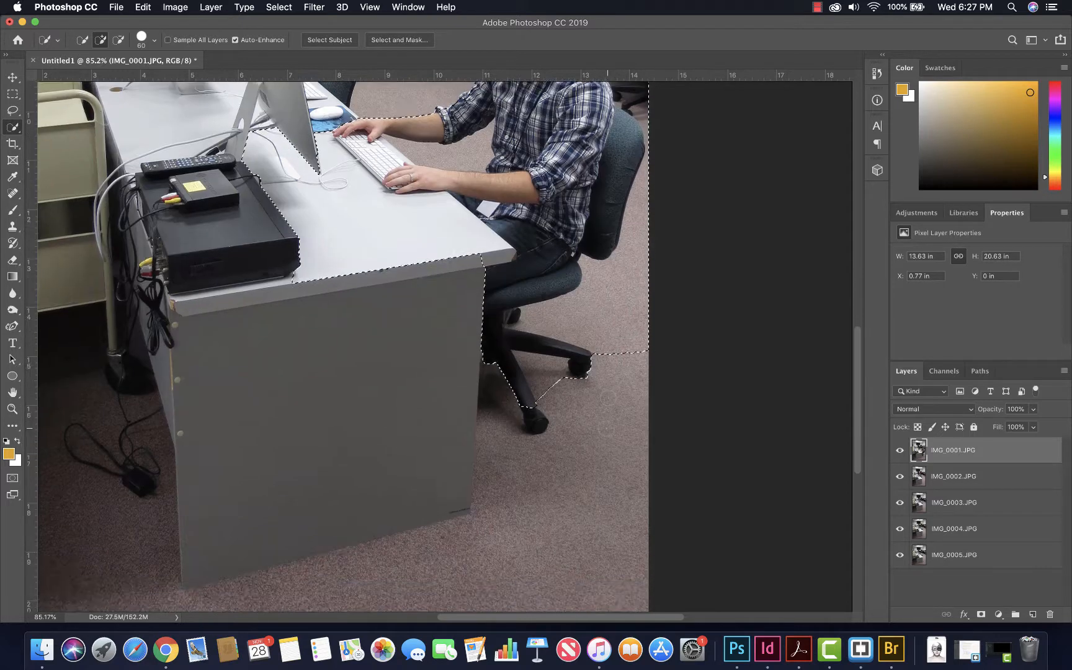
scroll(607, 397, "up", 1)
mouse_move(555, 375)
left_mouse_down()
mouse_move(517, 440)
mouse_move(570, 467)
mouse_move(597, 466)
mouse_move(491, 444)
left_mouse_up()
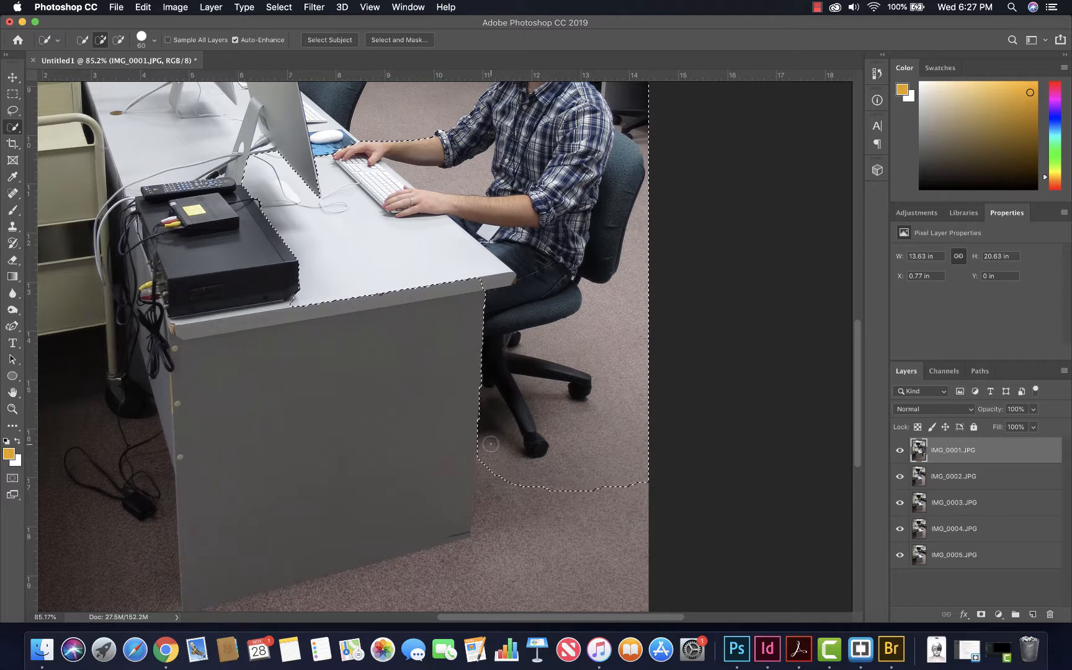
Inspect the selection edges around the man's arm and shirt sleeve in Quick Mask mode, then return to the normal selection view
key("super+minus")
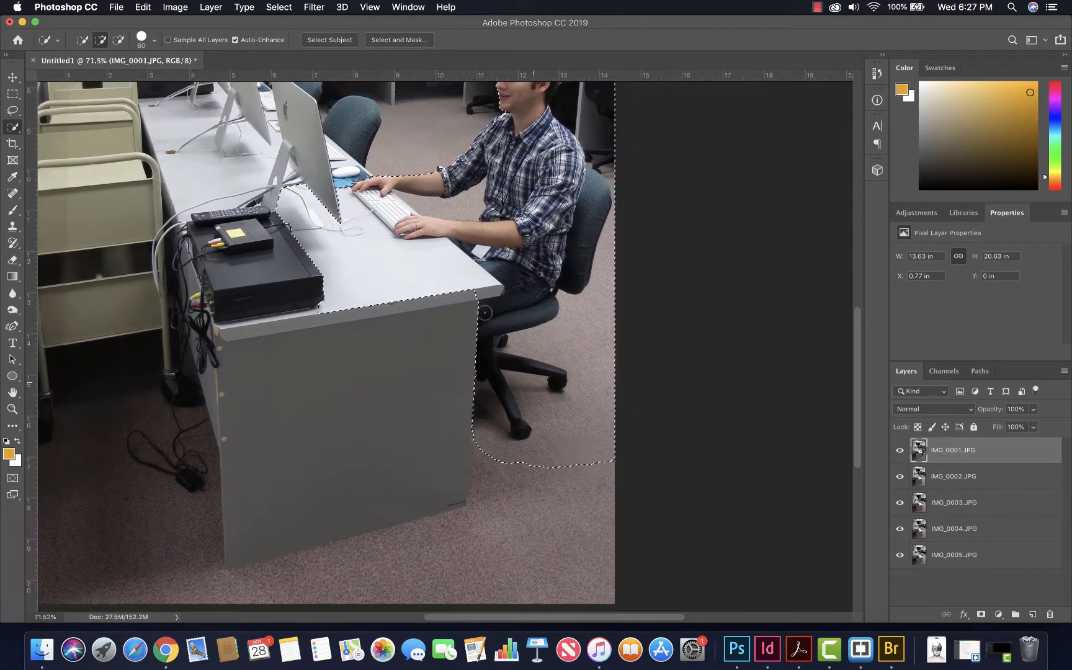
key("super+minus")
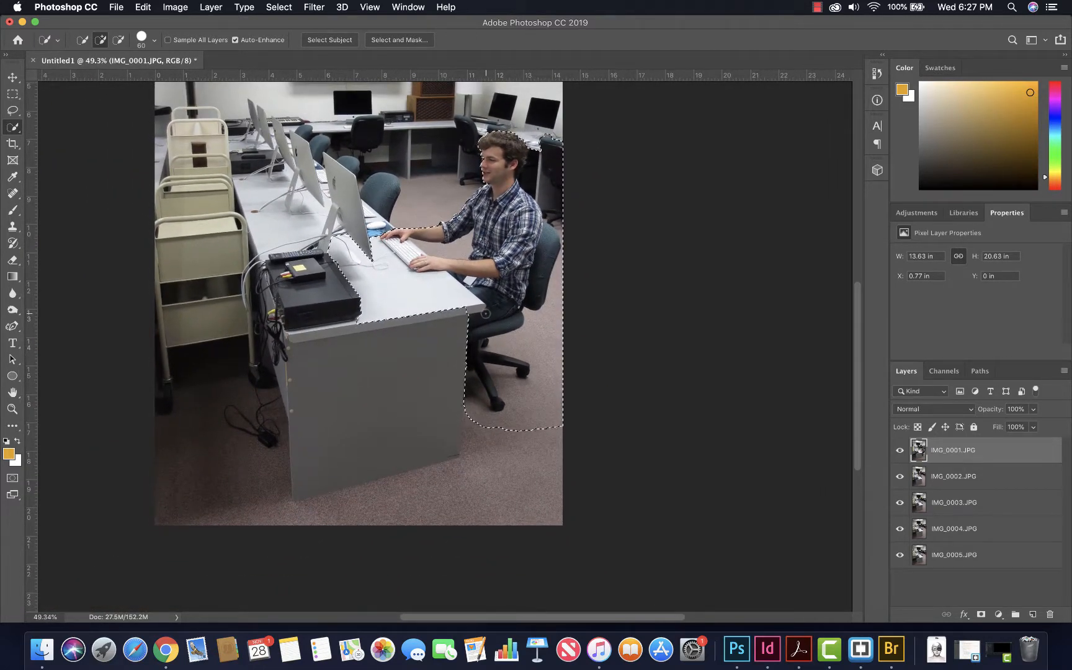
key("q")
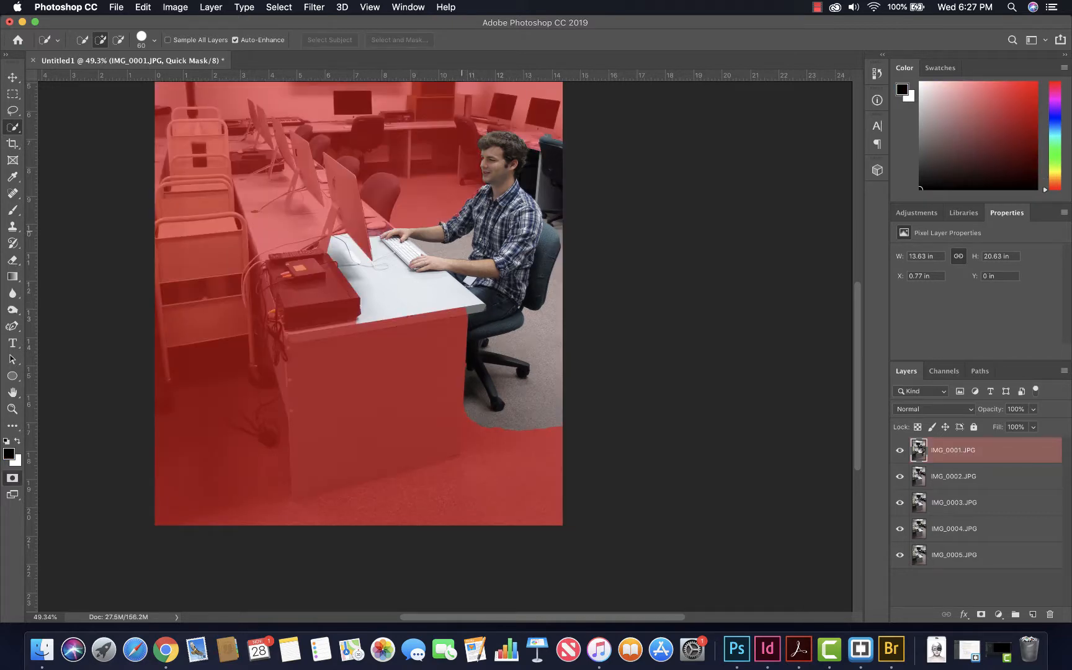
key("super+plus")
scroll(465, 235, "up", 8)
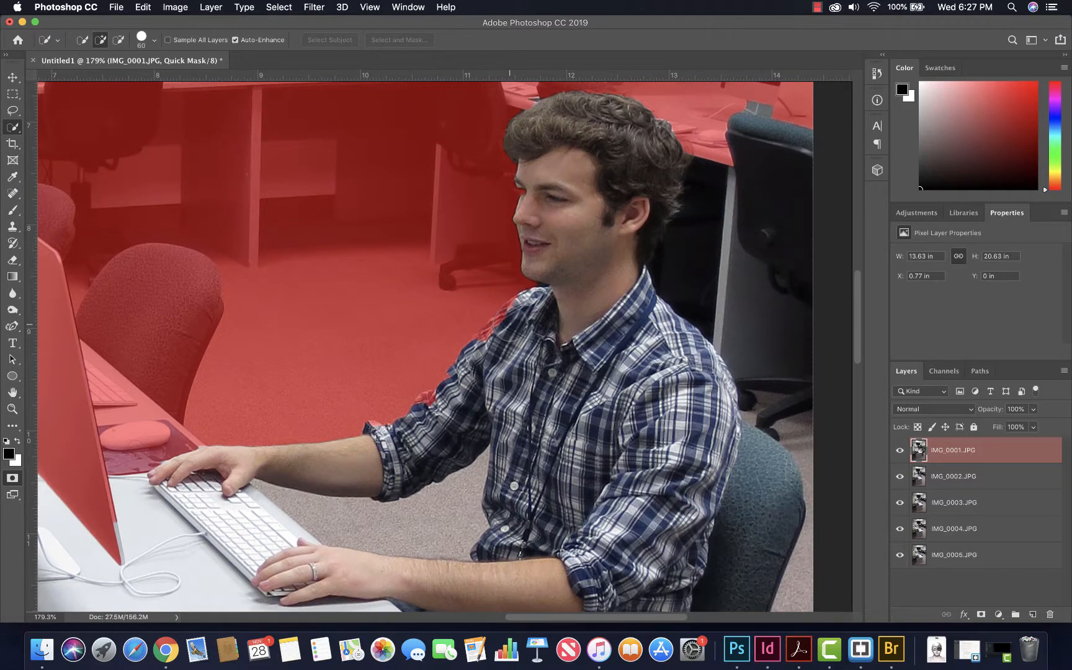
key("q")
Refine the selection along the front shirt sleeve with a size 25 Quick Selection brush, subtract the spilled carpet, and check it in Quick Mask mode
key("bracketleft")
key("bracketleft")
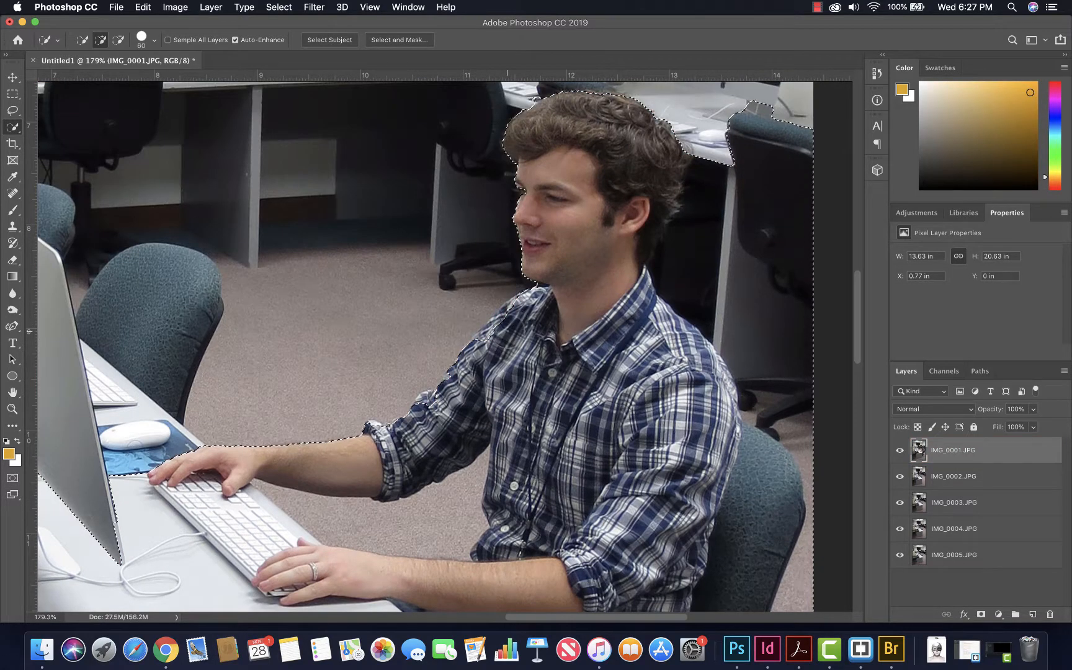
key("bracketleft")
key("bracketleft")
key("bracketleft")
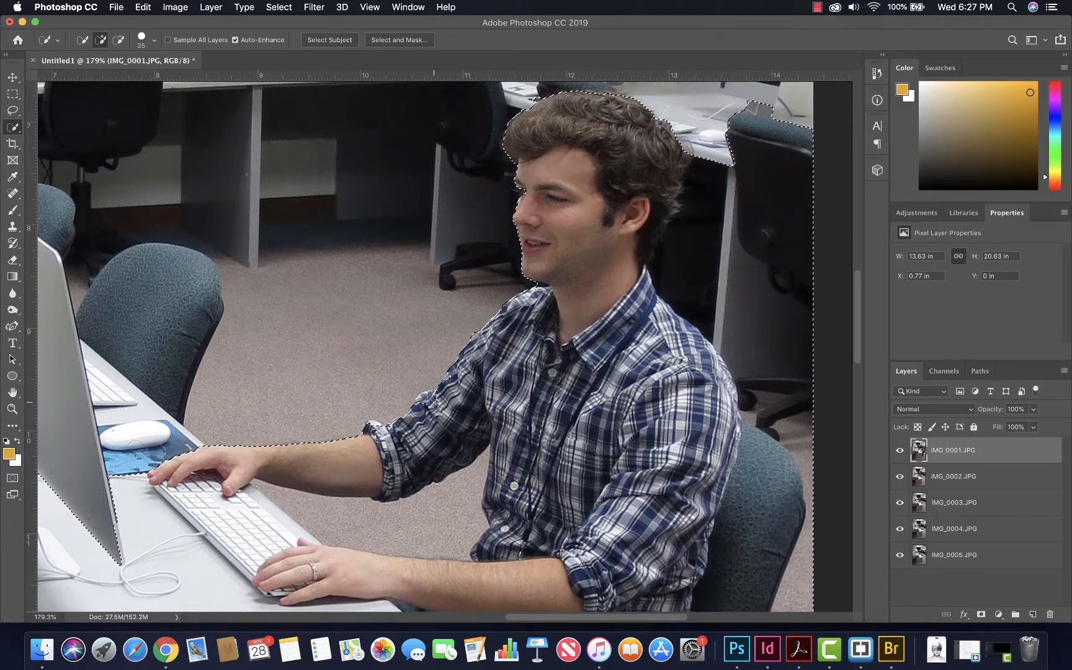
mouse_move(422, 371)
left_mouse_down()
mouse_move(334, 268)
mouse_move(372, 299)
mouse_move(477, 283)
left_mouse_up()
key("alt")
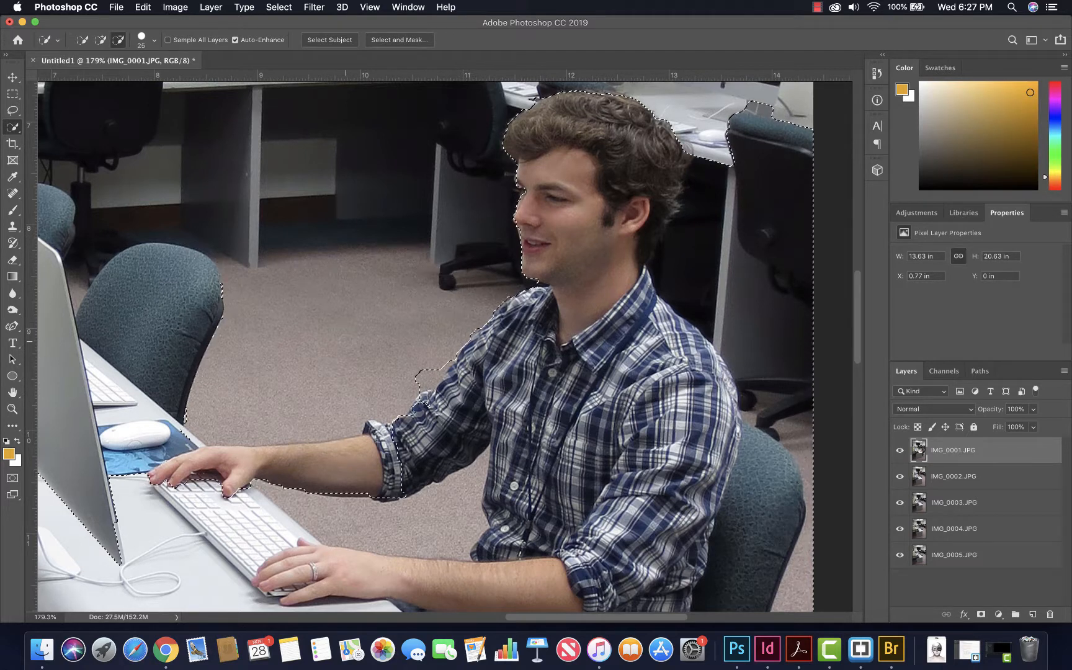
left_click(351, 339)
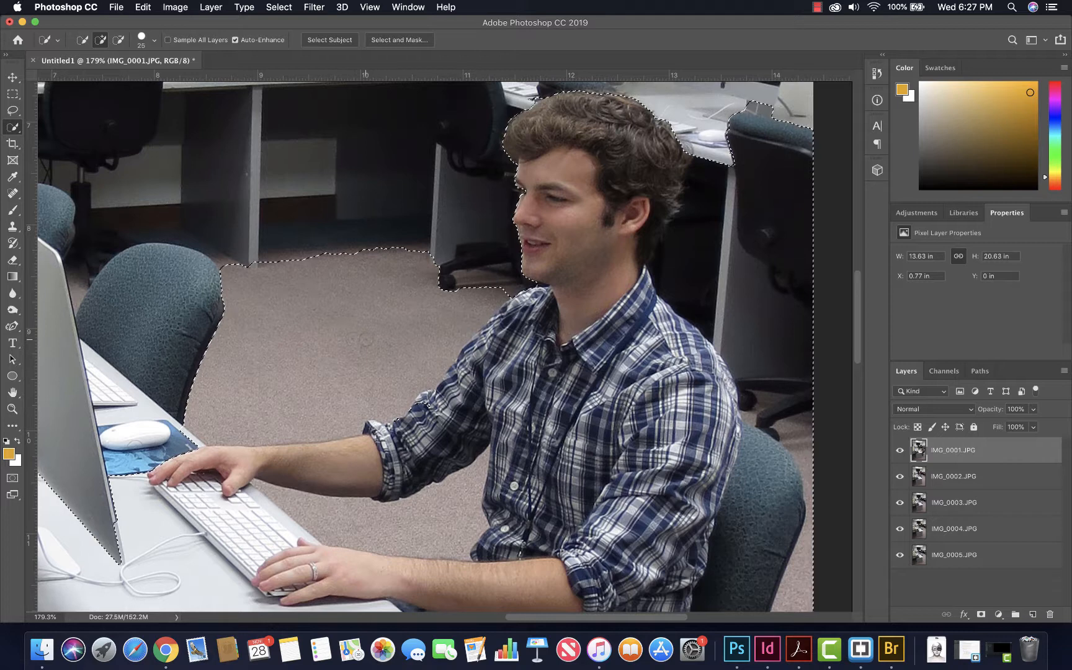
left_click(365, 336, "alt")
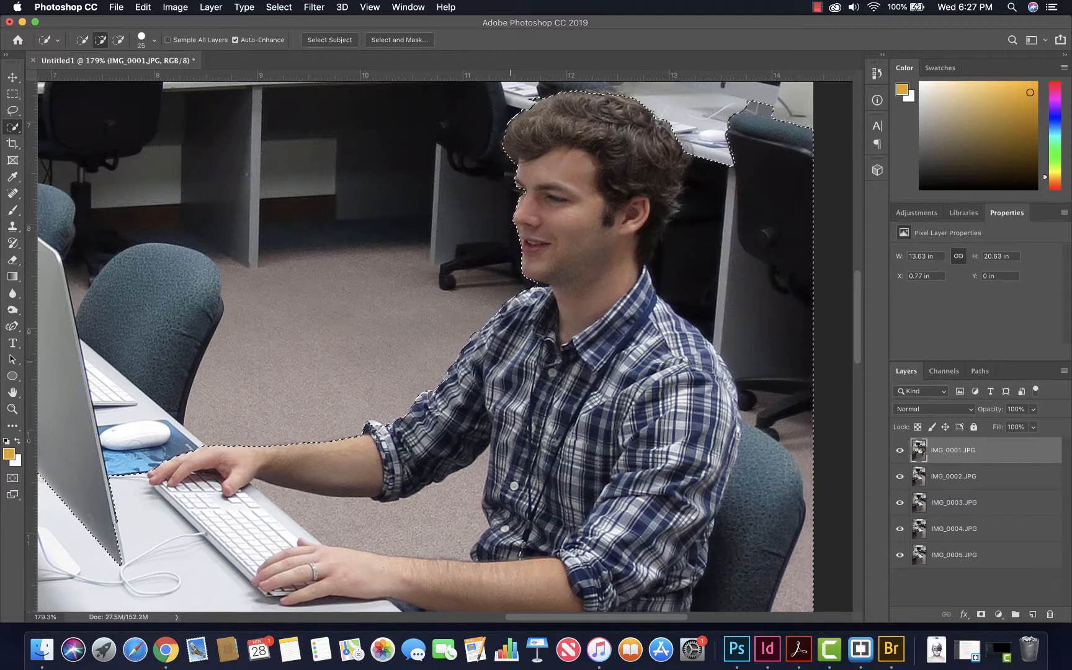
scroll(375, 375, "down", 10)
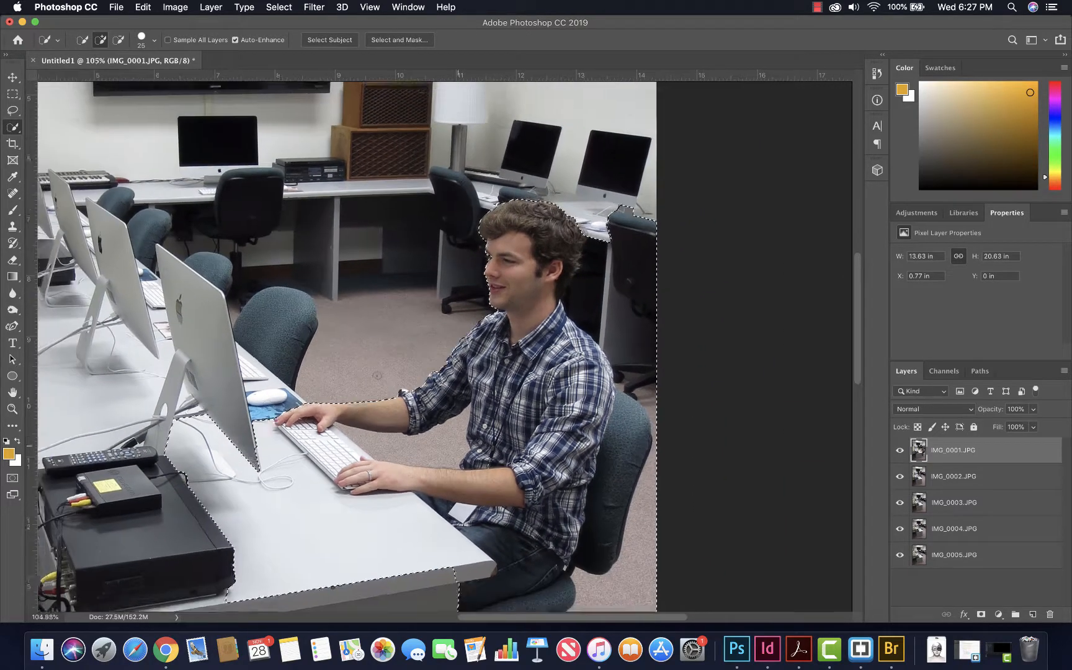
key("q")
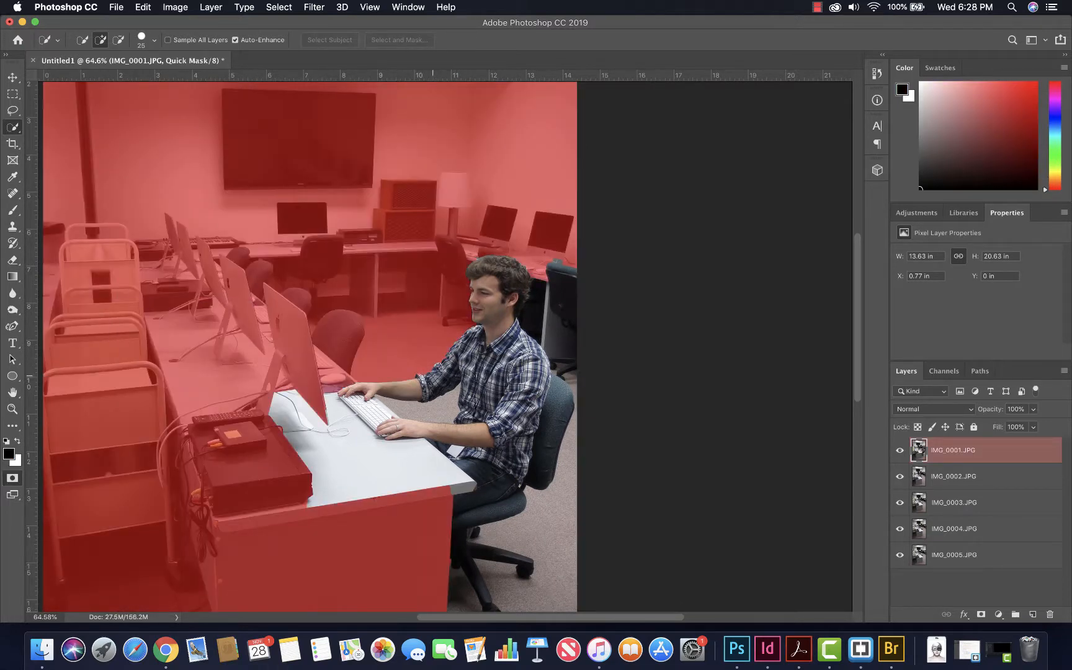
Leave Quick Mask mode and add a layer mask to IMG_0001.JPG from the man, chair and desktop selection
key("q")
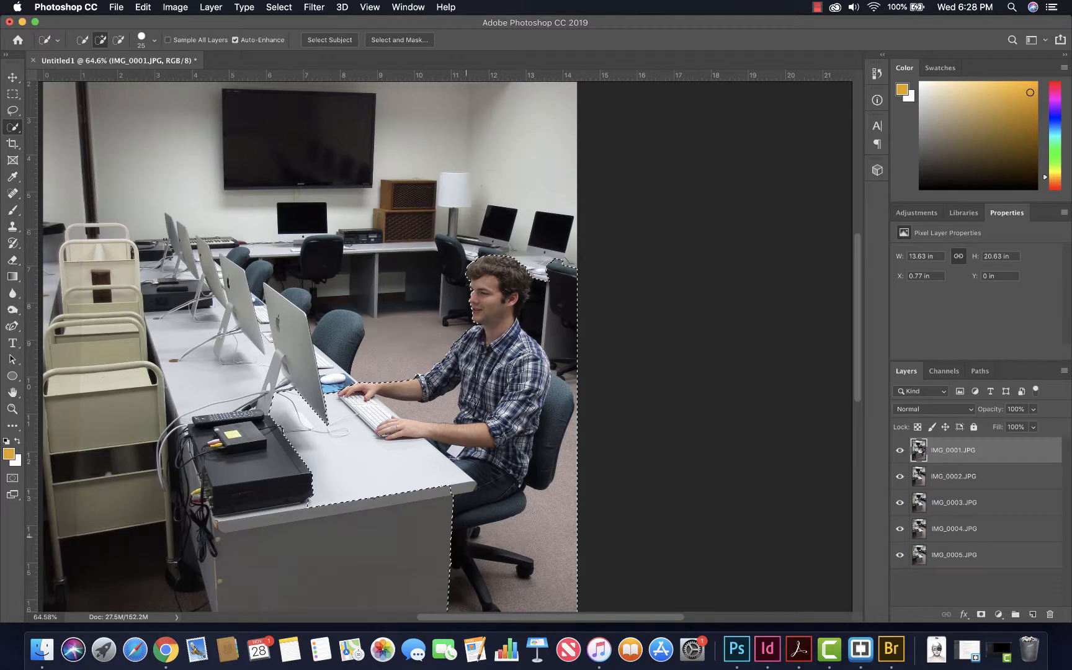
left_click(980, 614)
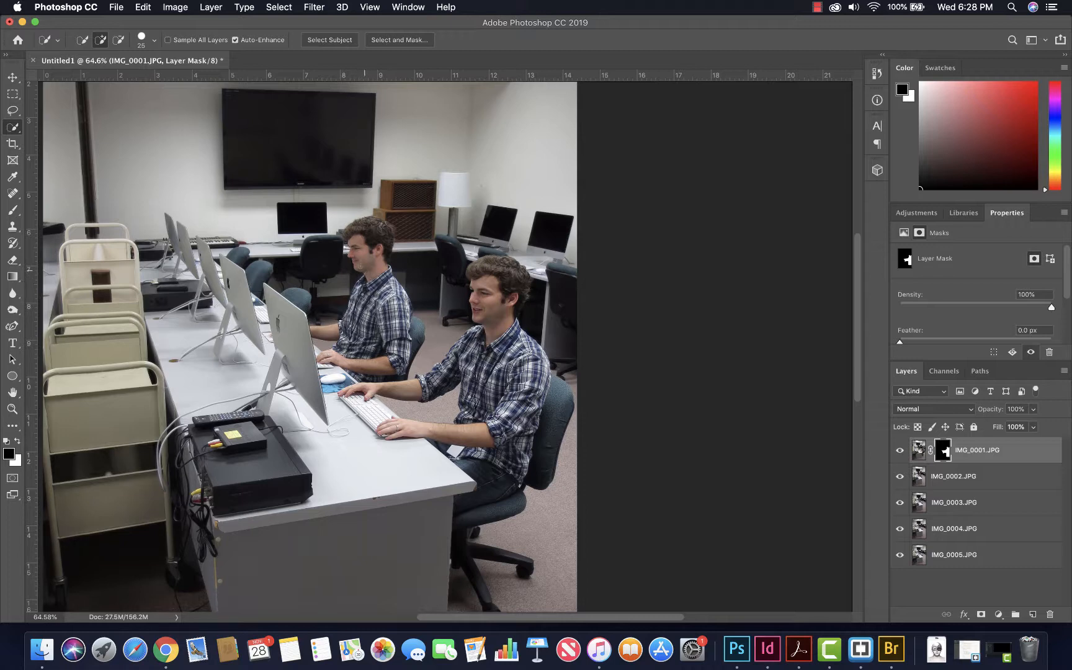
scroll(445, 330, "up", 8)
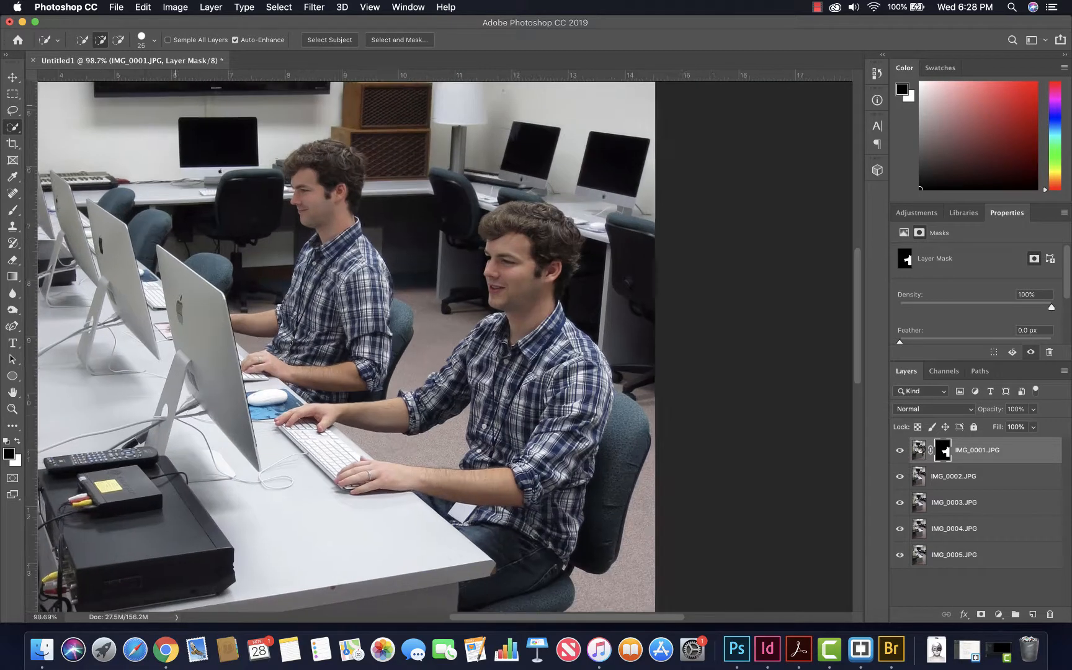
scroll(445, 310, "left", 7)
scroll(445, 306, "up", 4)
scroll(445, 306, "right", 8)
scroll(445, 305, "down", 2)
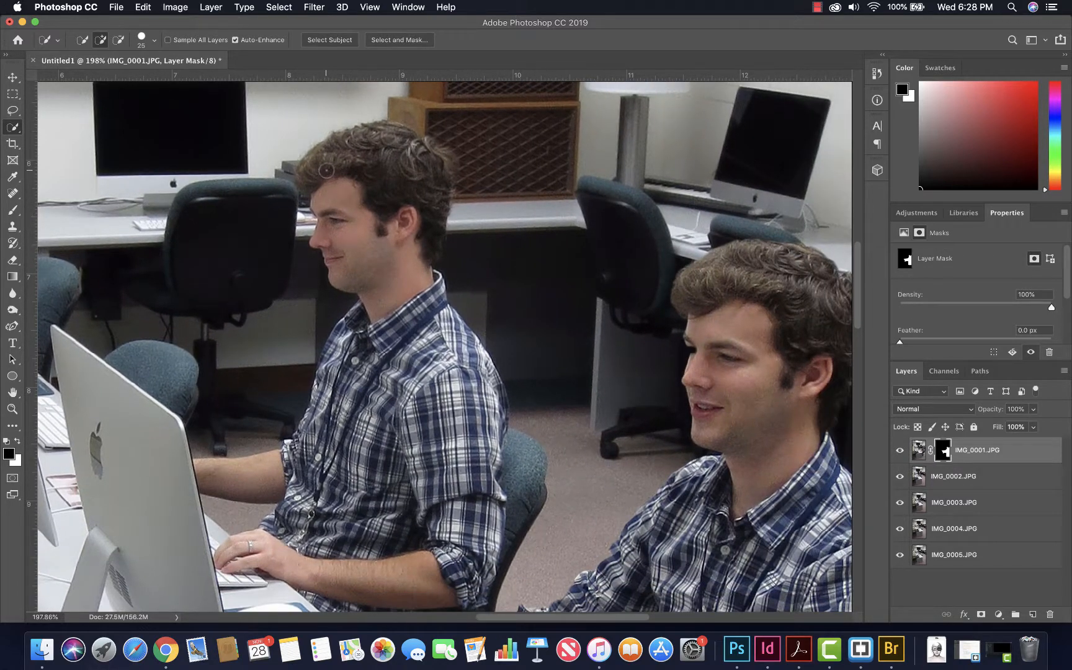
mouse_move(326, 170)
left_mouse_down()
mouse_move(347, 151)
mouse_move(378, 157)
left_mouse_up()
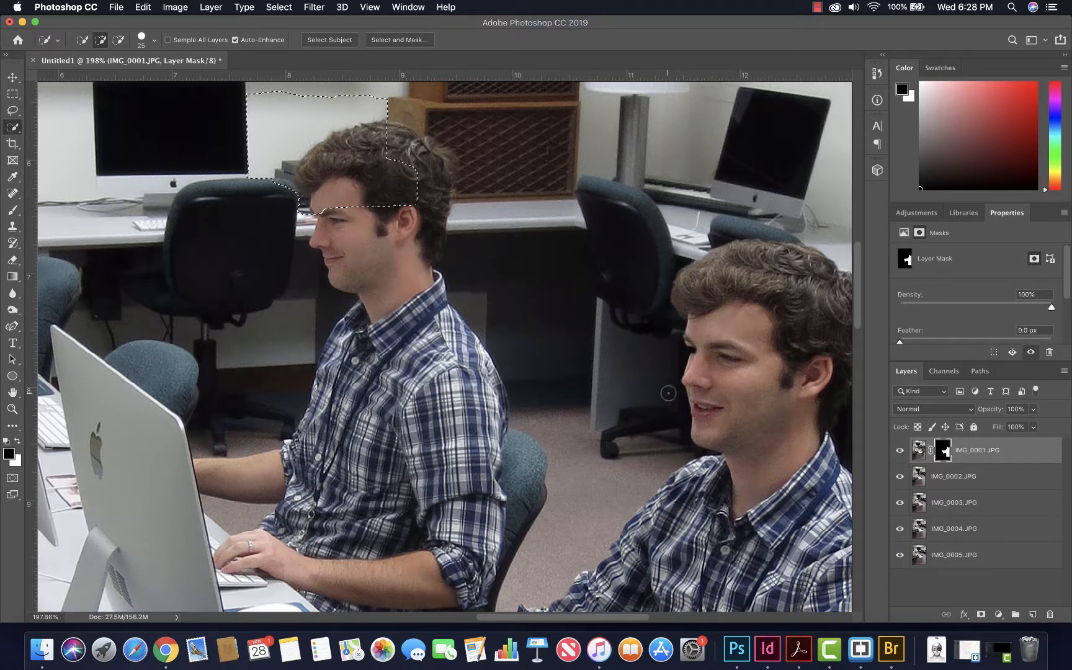
key("super+d")
On layer IMG_0002.JPG, quick-select the second man's head, neck, far arm, shirt and chair back
left_click(924, 485)
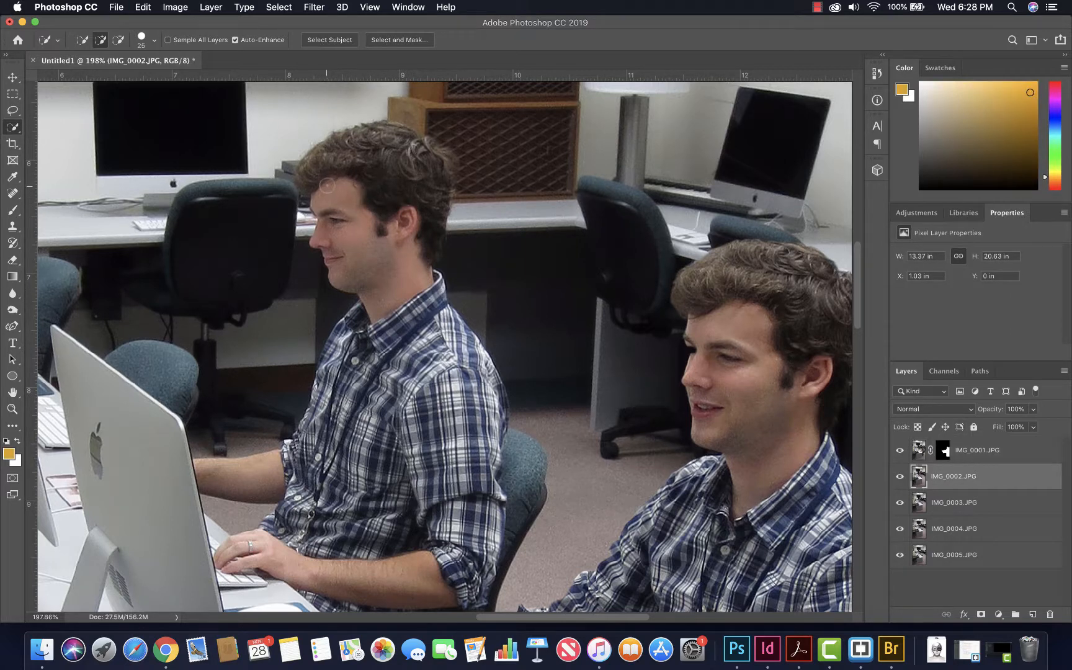
mouse_move(327, 185)
left_mouse_down()
mouse_move(285, 180)
mouse_move(390, 153)
mouse_move(377, 138)
mouse_move(400, 139)
mouse_move(415, 180)
left_mouse_up()
mouse_move(404, 294)
left_mouse_down()
mouse_move(428, 322)
mouse_move(429, 228)
mouse_move(416, 273)
left_mouse_up()
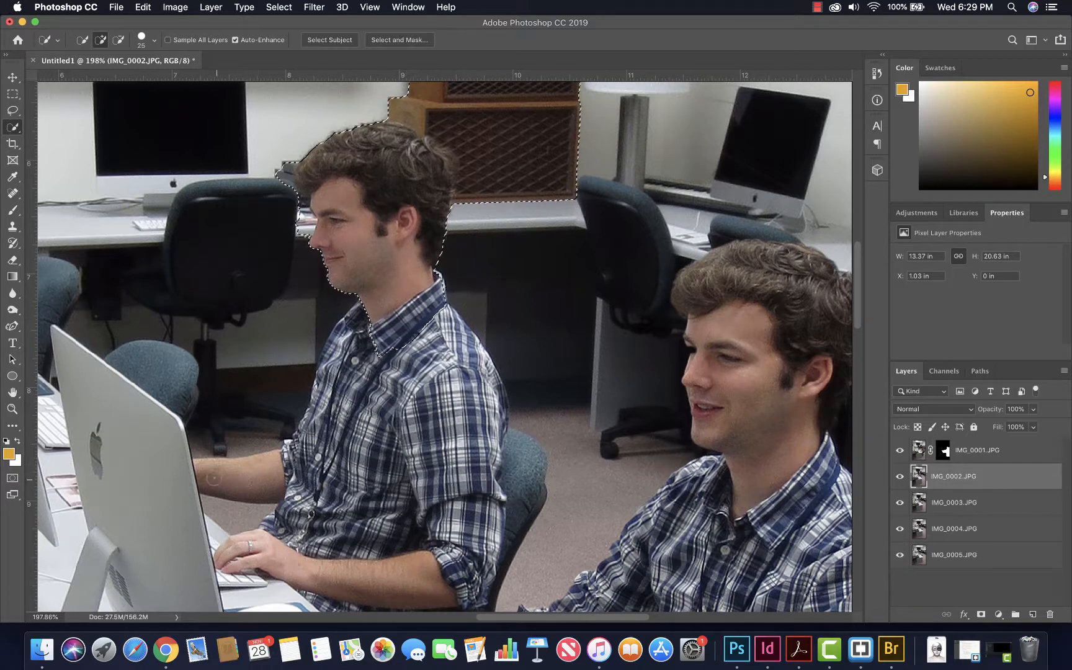
mouse_move(214, 478)
left_mouse_down()
mouse_move(280, 470)
mouse_move(334, 429)
mouse_move(345, 379)
left_mouse_up()
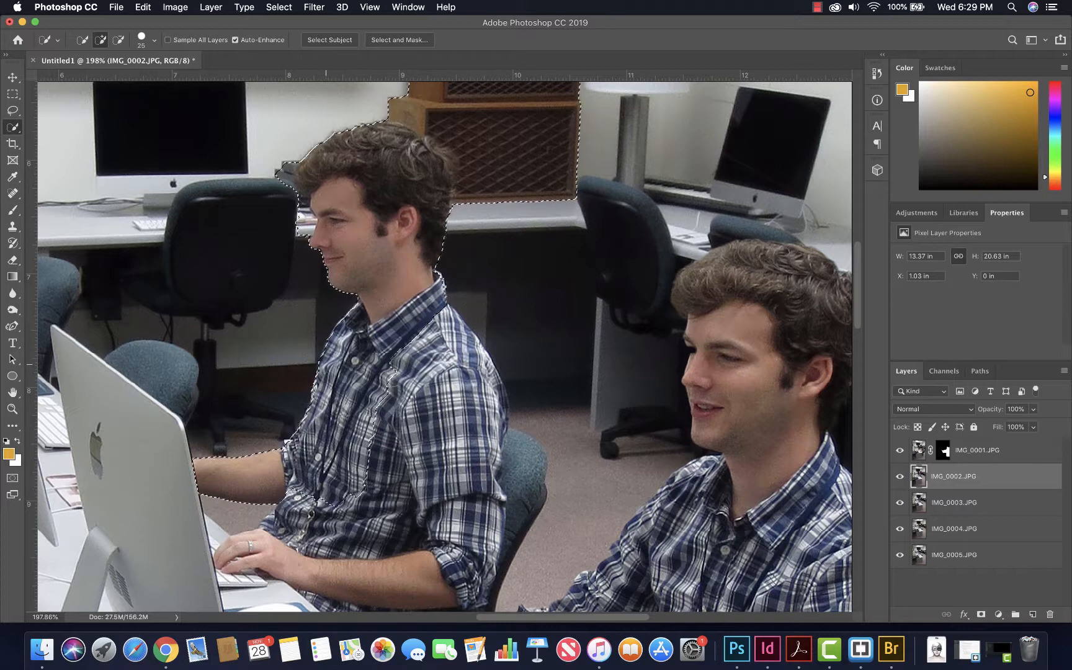
mouse_move(325, 364)
left_mouse_down()
mouse_move(428, 434)
mouse_move(462, 397)
mouse_move(480, 397)
mouse_move(465, 473)
left_mouse_up()
Extend the quick selection over the second man's near hand, his keyboard and the area below his forearm
scroll(465, 473, "down", 3)
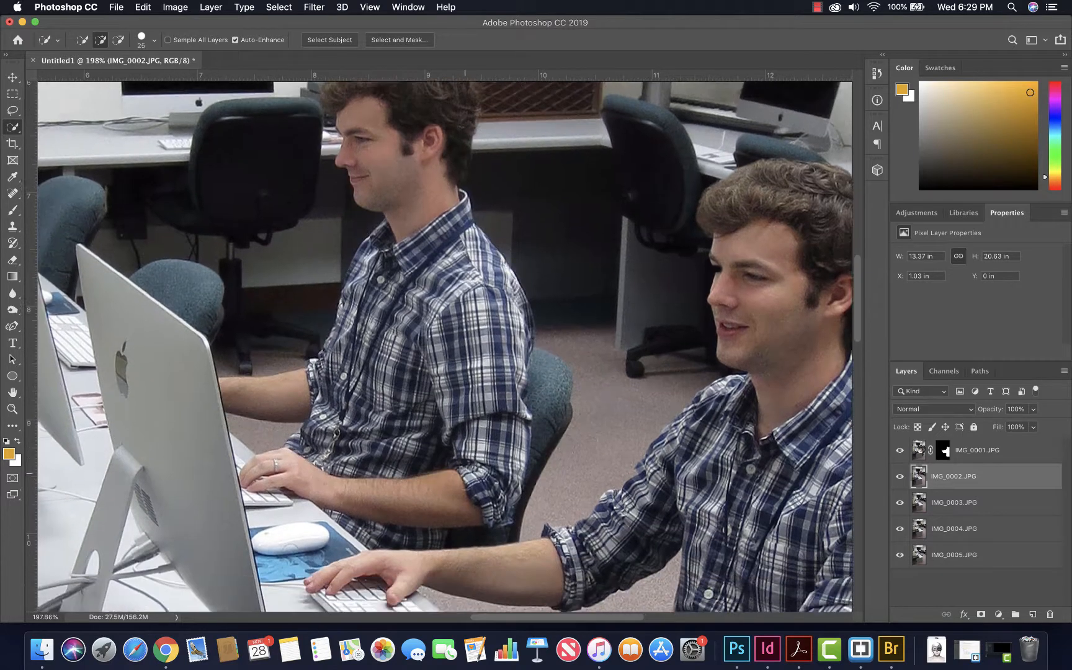
scroll(464, 473, "down", 10)
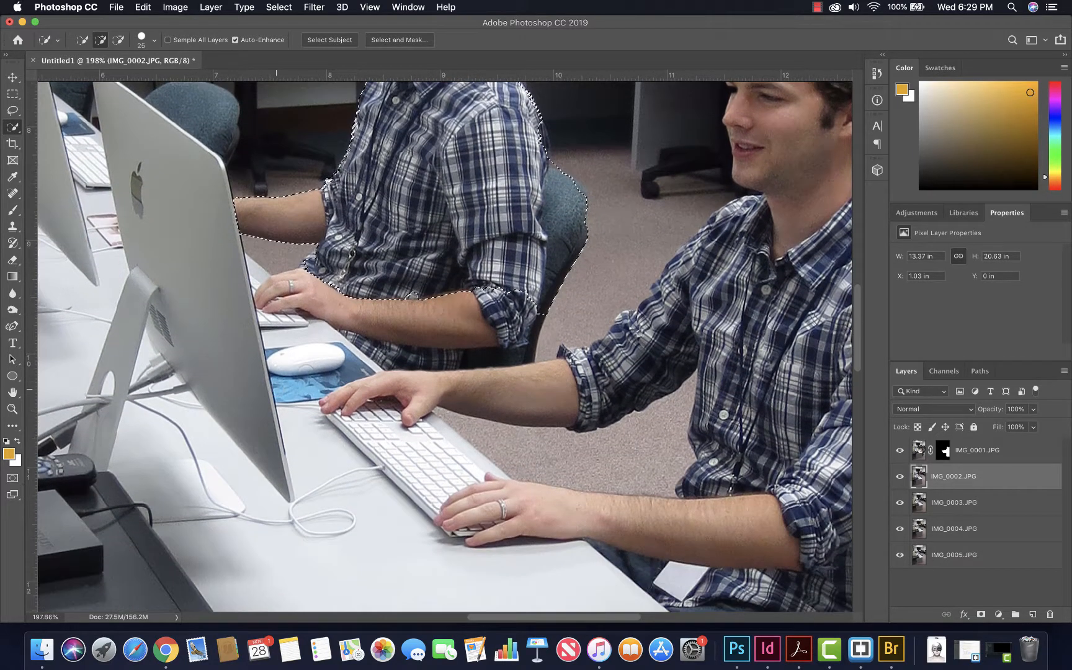
left_click_drag(279, 289, 300, 289)
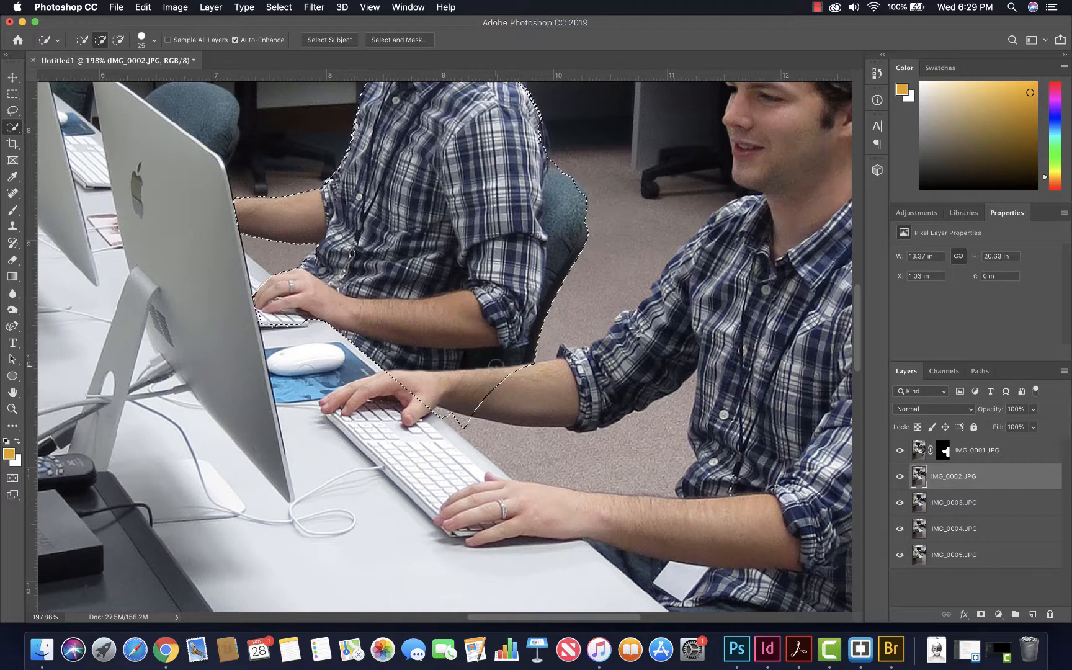
Inspect the second man's selection edges in Quick Mask mode, then return to the normal selection view
scroll(444, 401, "down", 10)
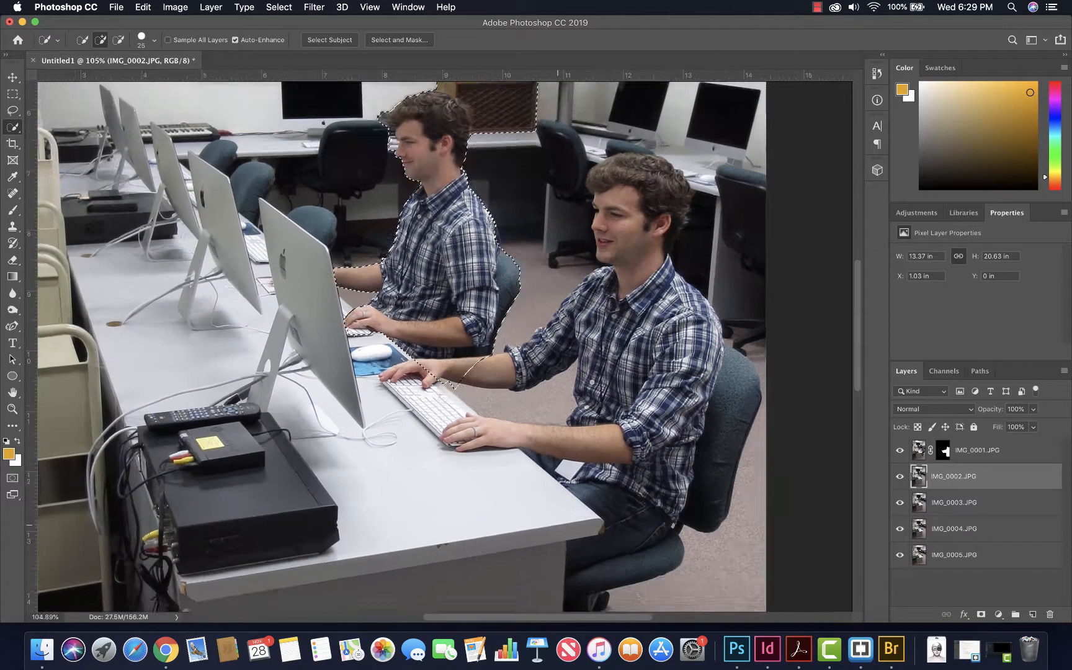
scroll(444, 401, "down", 1)
key("q")
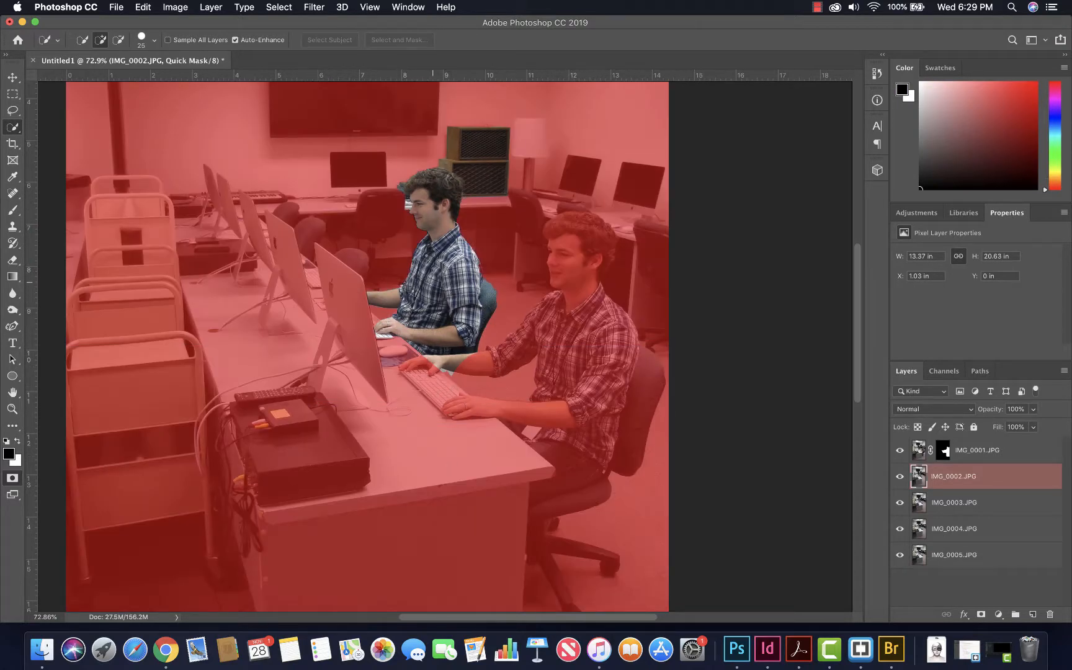
scroll(436, 284, "up", 8)
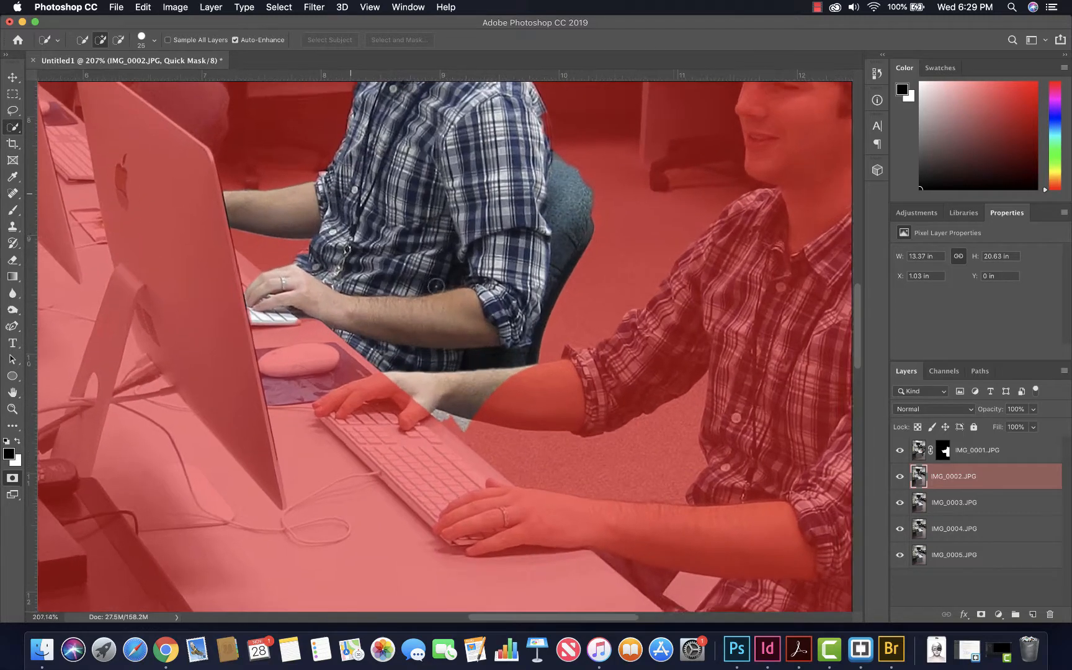
scroll(444, 347, "up", 5)
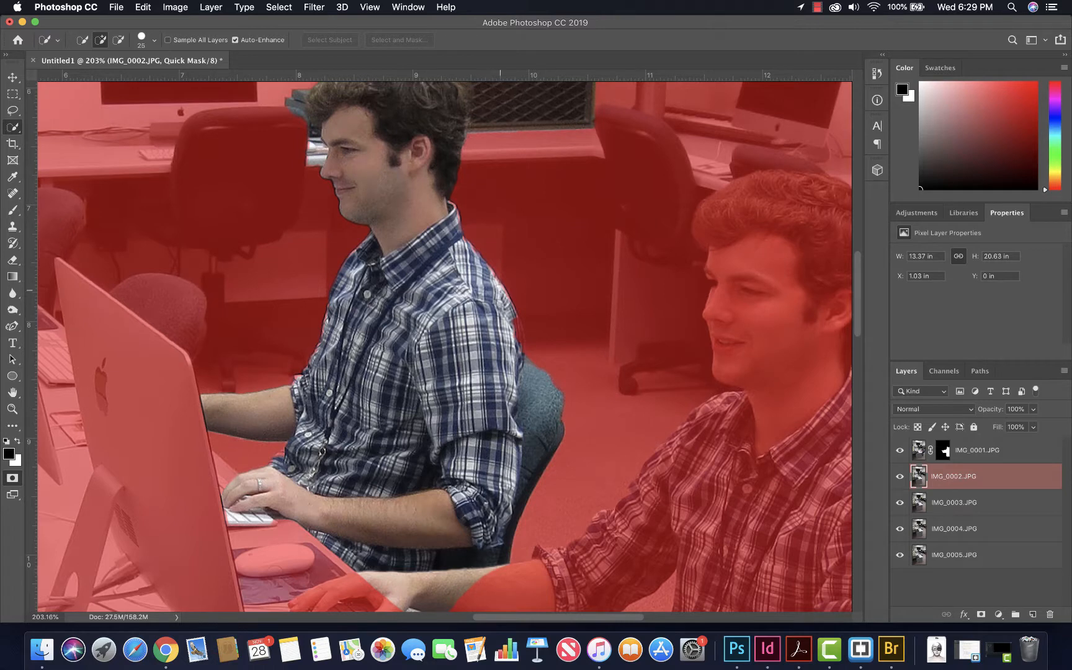
key("q")
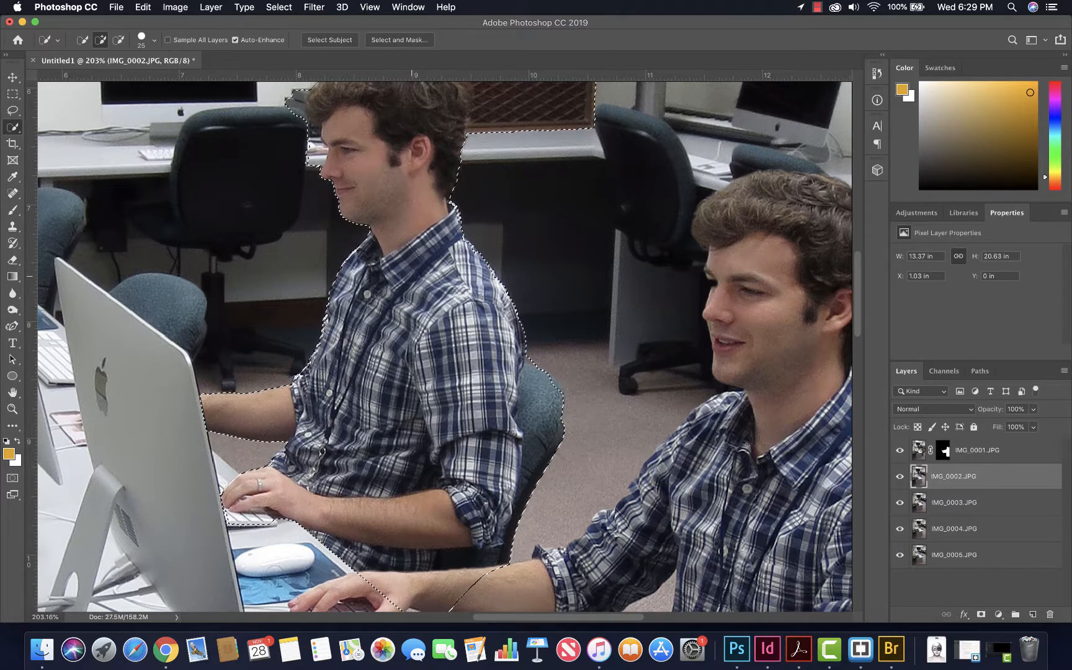
Subtract the wooden speaker cabinets behind the second man's head from the selection
scroll(411, 276, "up", 10)
scroll(411, 276, "left", 4)
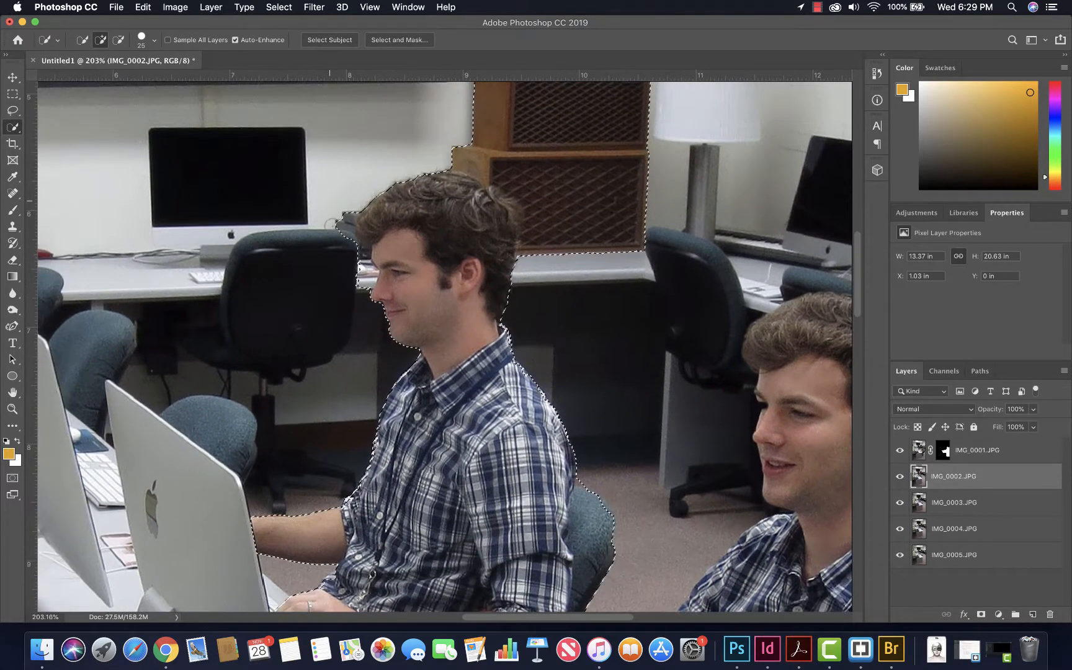
scroll(335, 230, "up", 3)
scroll(335, 229, "left", 1)
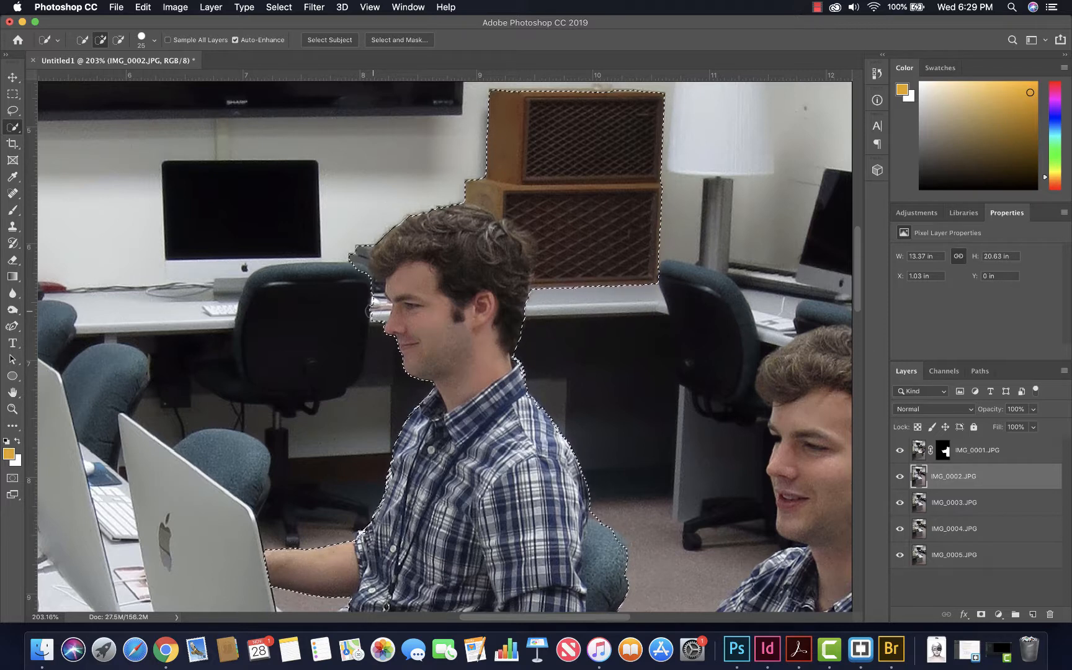
scroll(445, 347, "down", 10, "alt")
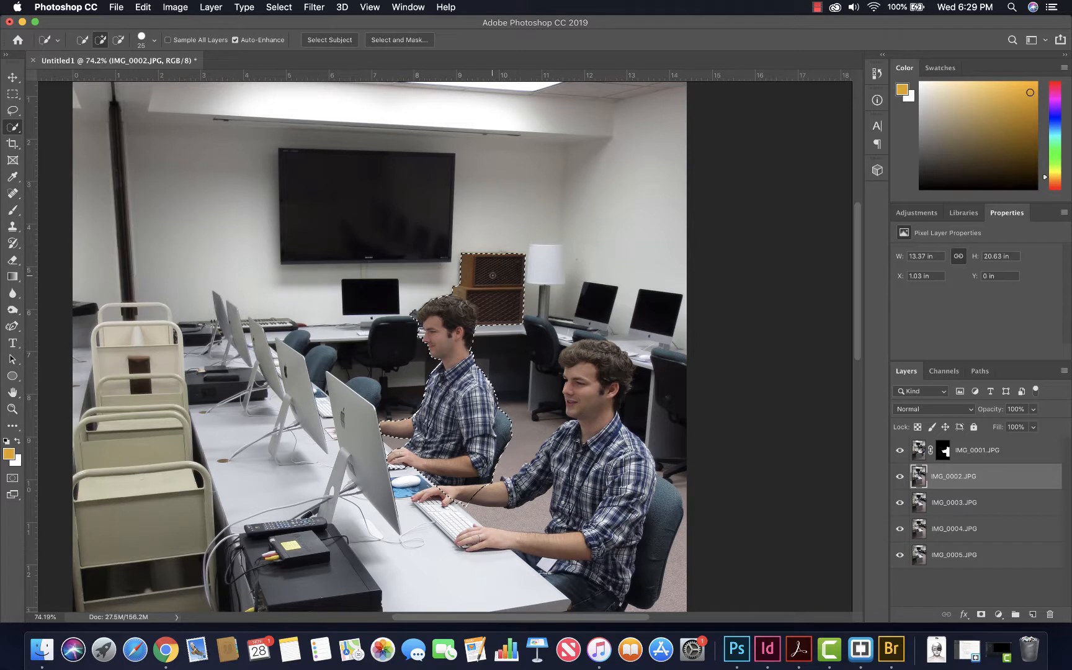
key("alt")
left_click(502, 302)
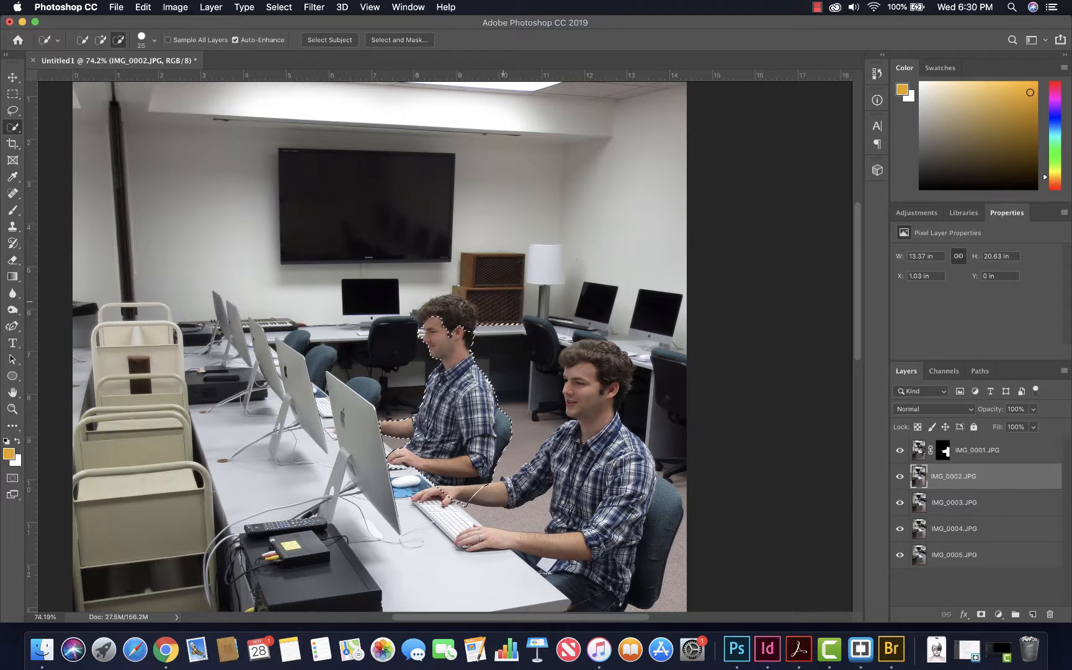
Add the second man's hair back to the selection and create a layer mask from it on IMG_0002.JPG
left_click(444, 322)
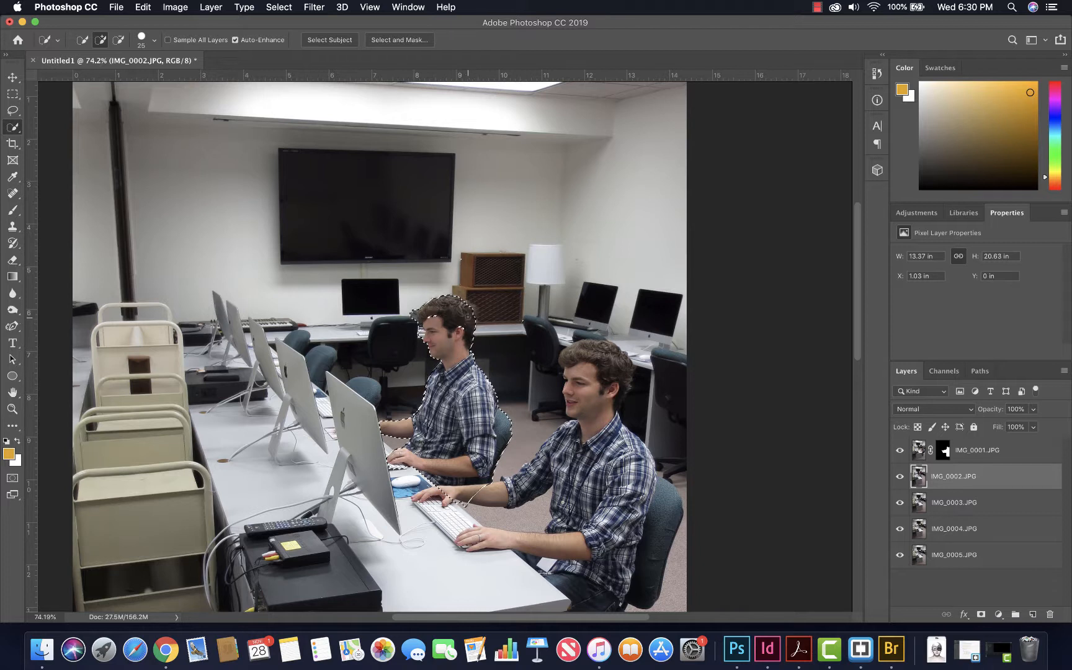
left_click(458, 300)
left_click(979, 614)
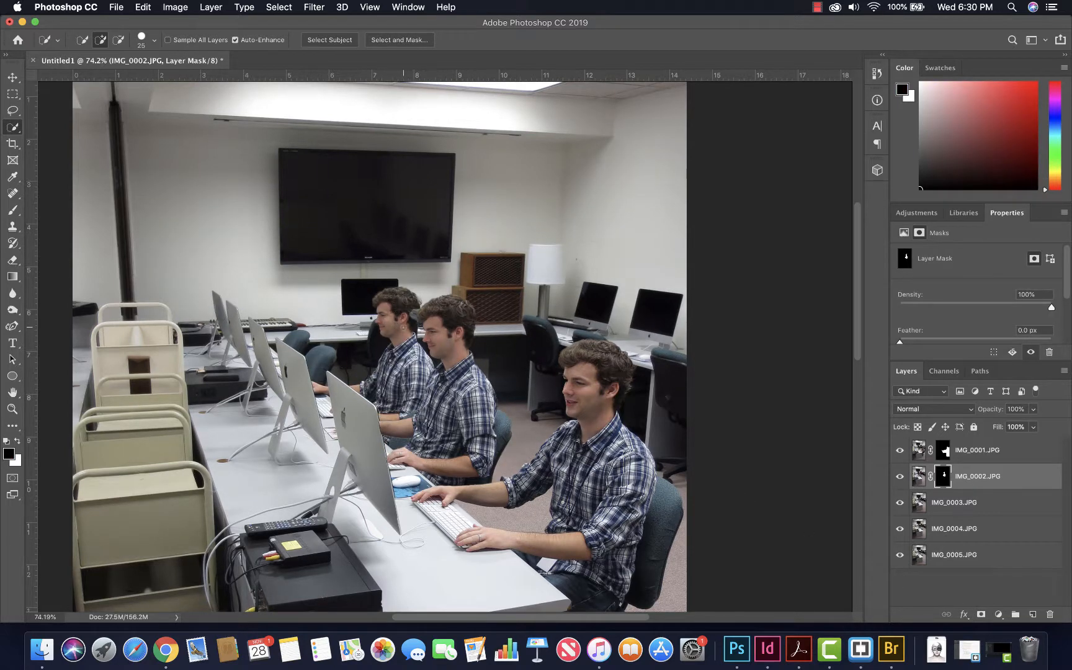
Paint black on IMG_0002.JPG's layer mask with a size 45 Brush over the leftover background behind the rear man's head
scroll(403, 328, "up", 10)
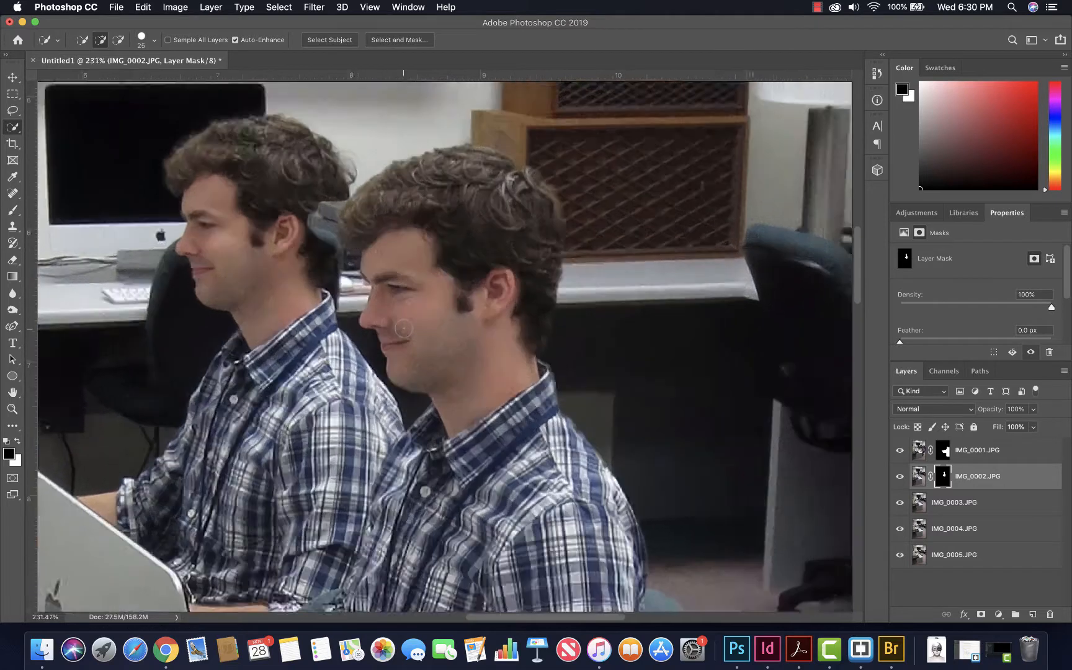
scroll(403, 328, "left", 5)
scroll(403, 328, "up", 3)
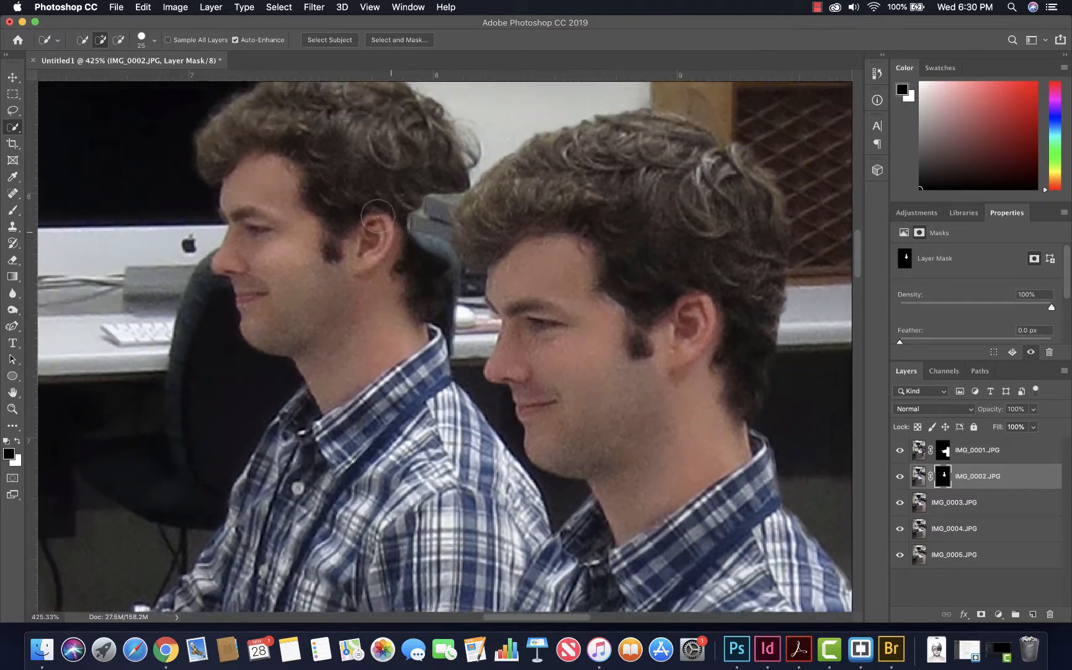
scroll(453, 217, "up", 5)
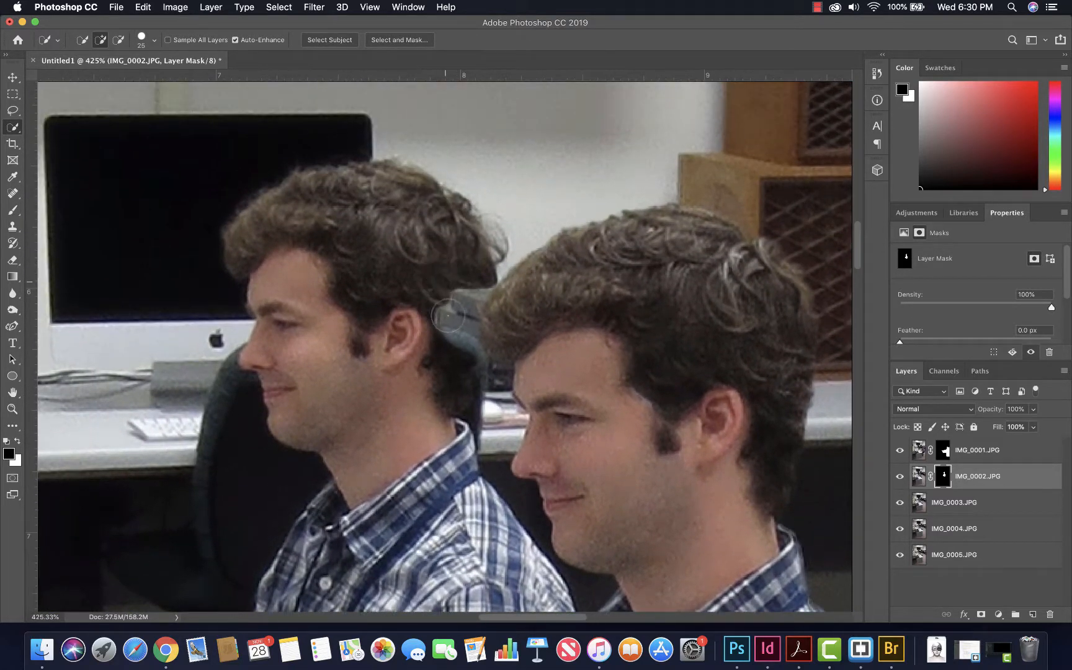
scroll(455, 326, "up", 1)
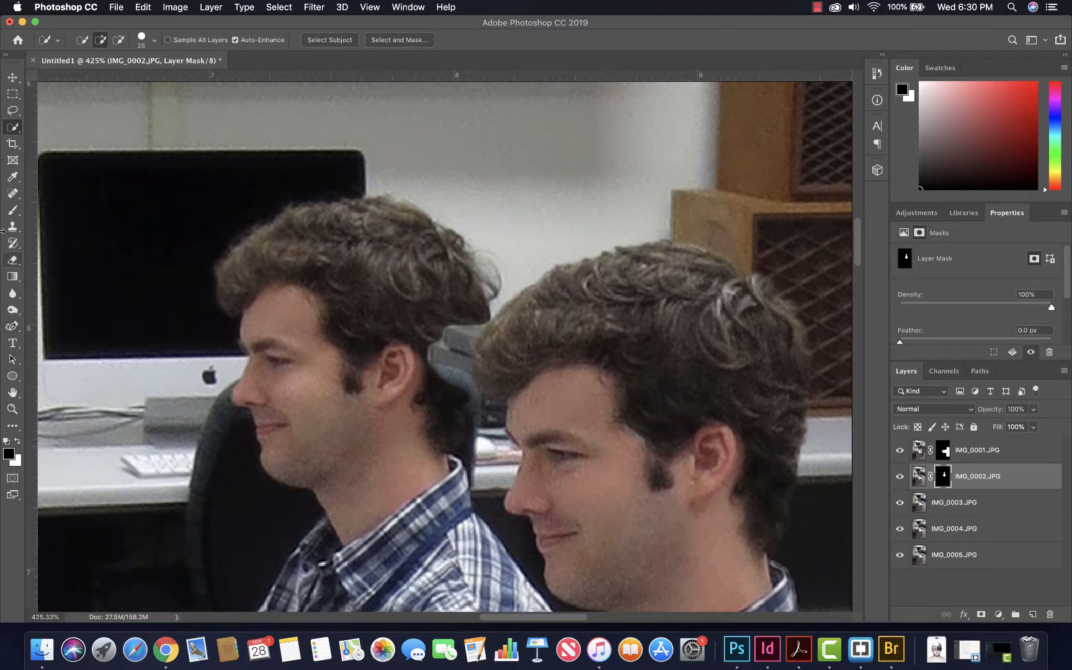
left_click(11, 214)
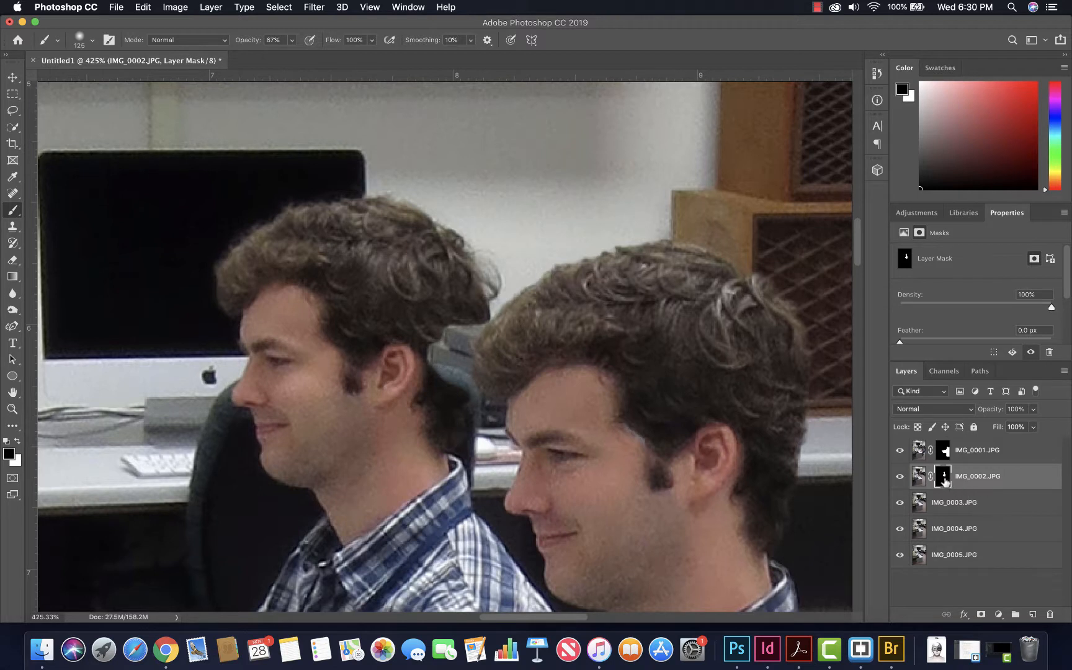
left_click(916, 477)
left_click(943, 481)
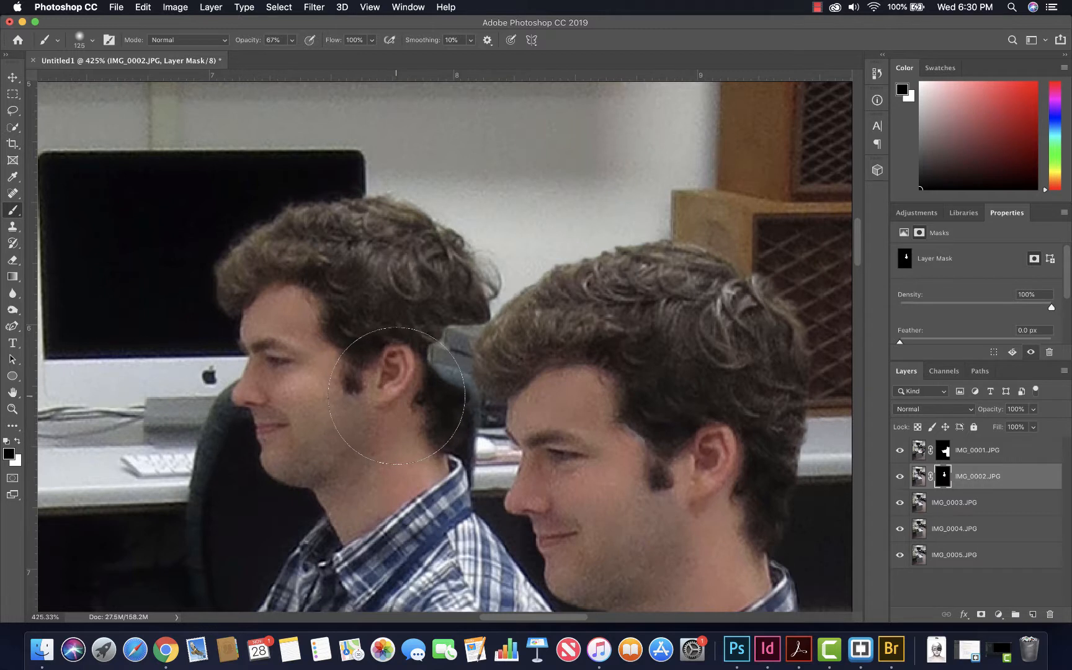
key("bracketleft")
key("bracketleft")
key("bracketleft")
key("bracketleft")
key("bracketleft")
key("bracketleft")
key("bracketleft")
mouse_move(462, 318)
left_mouse_down()
mouse_move(465, 331)
mouse_move(459, 310)
mouse_move(444, 375)
left_mouse_up()
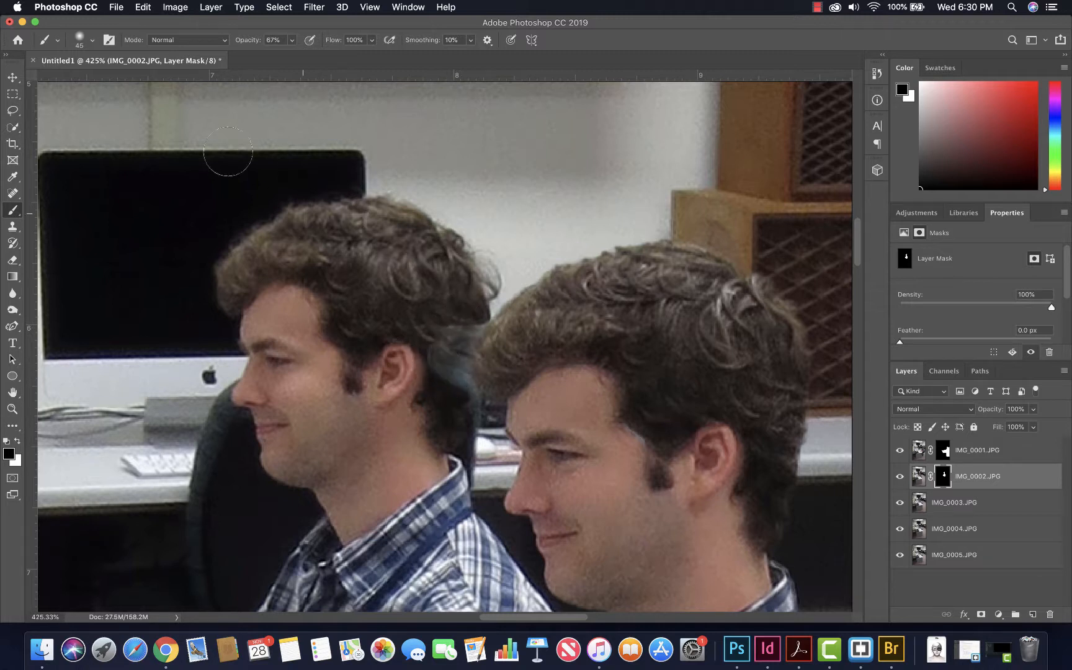
Set the brush opacity to 100% and paint out the remaining background between the two men's heads on the mask
left_click(291, 40)
left_click_drag(291, 57, 318, 62)
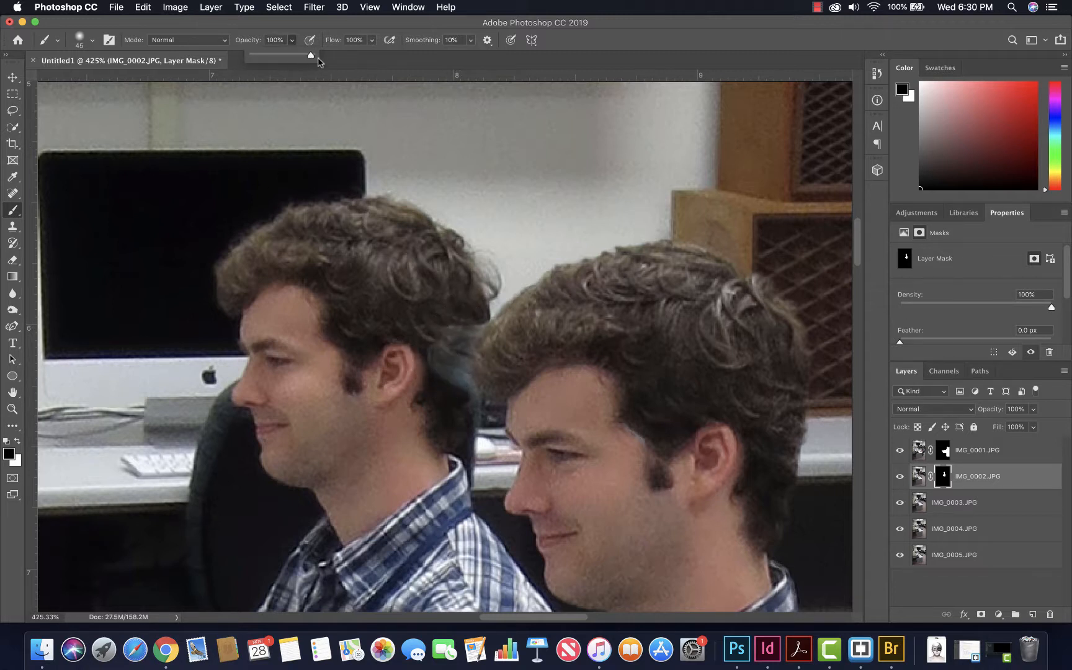
left_click(449, 328)
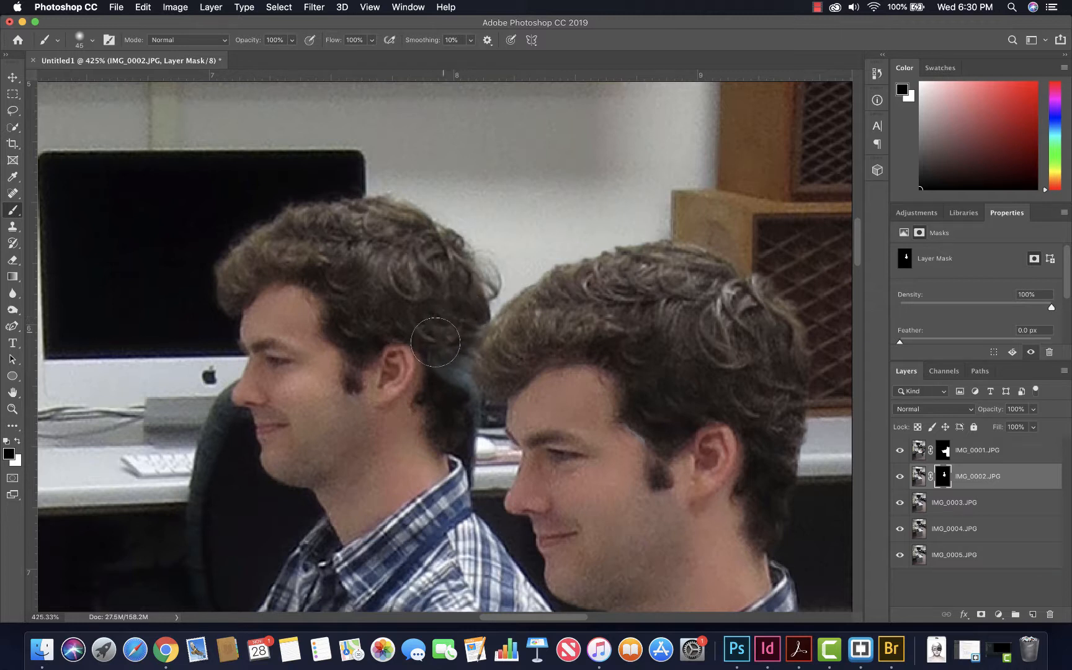
left_click_drag(436, 343, 457, 409)
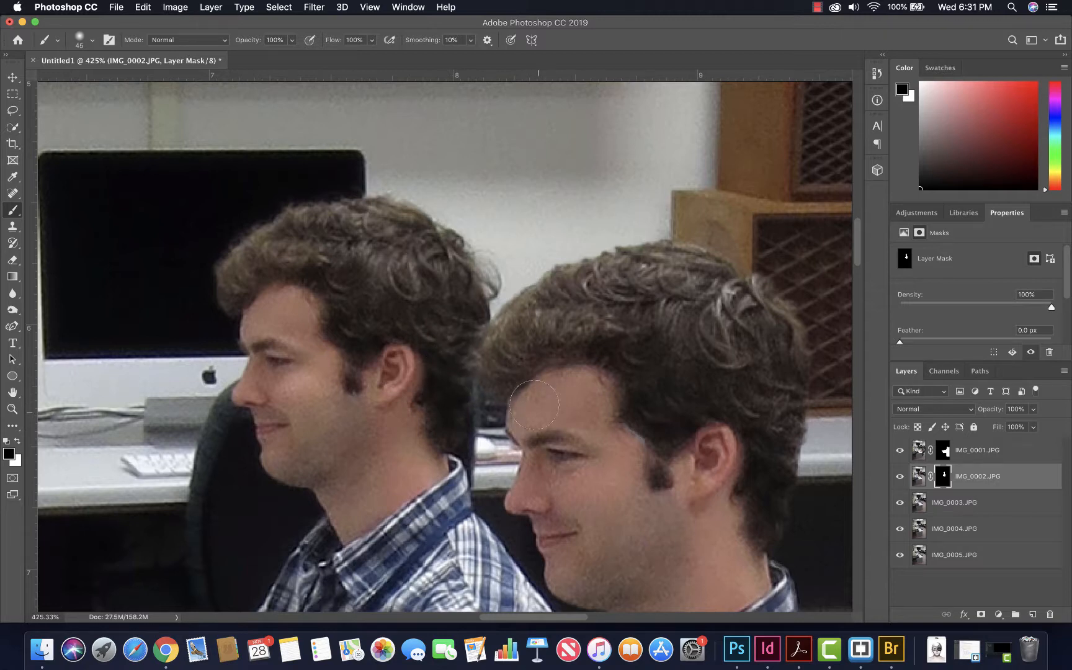
scroll(553, 397, "down", 10)
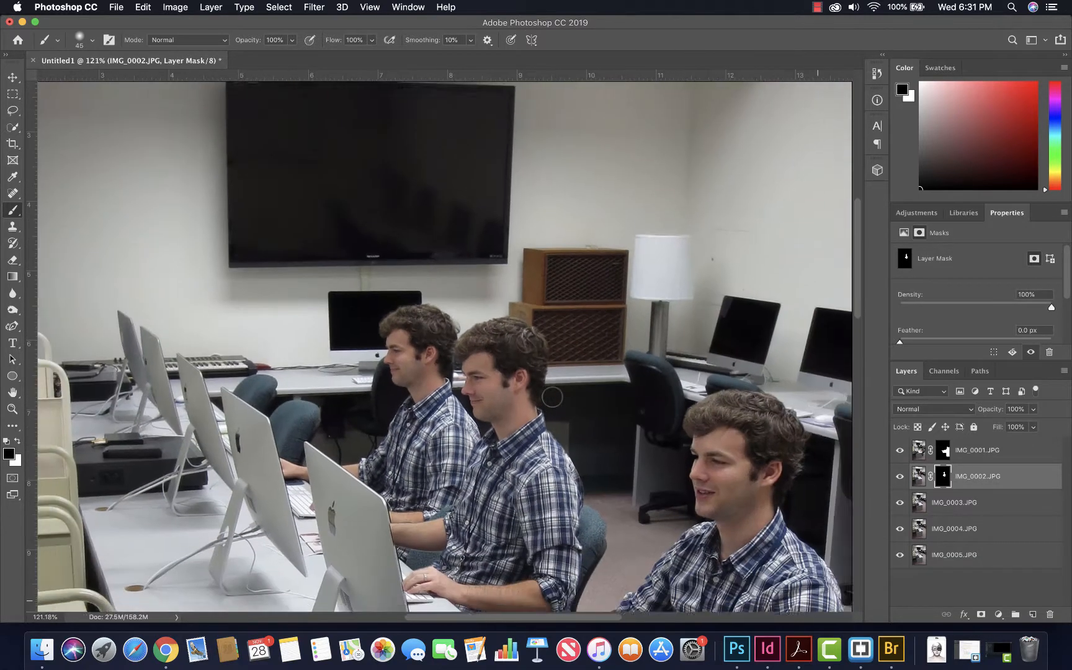
scroll(494, 419, "down", 4)
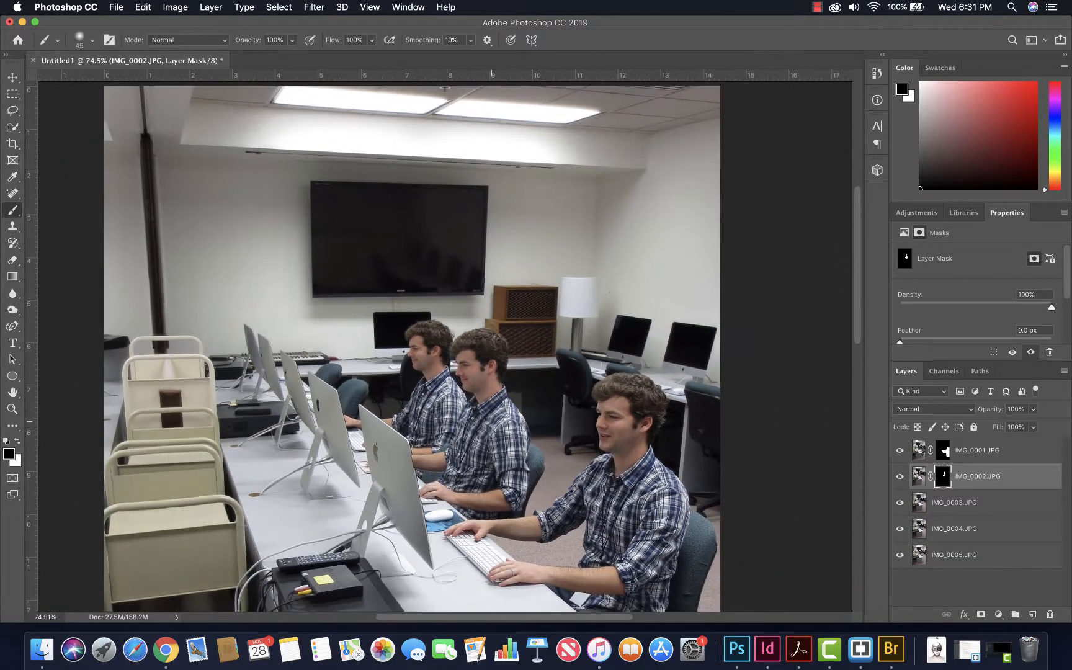
scroll(434, 345, "up", 8)
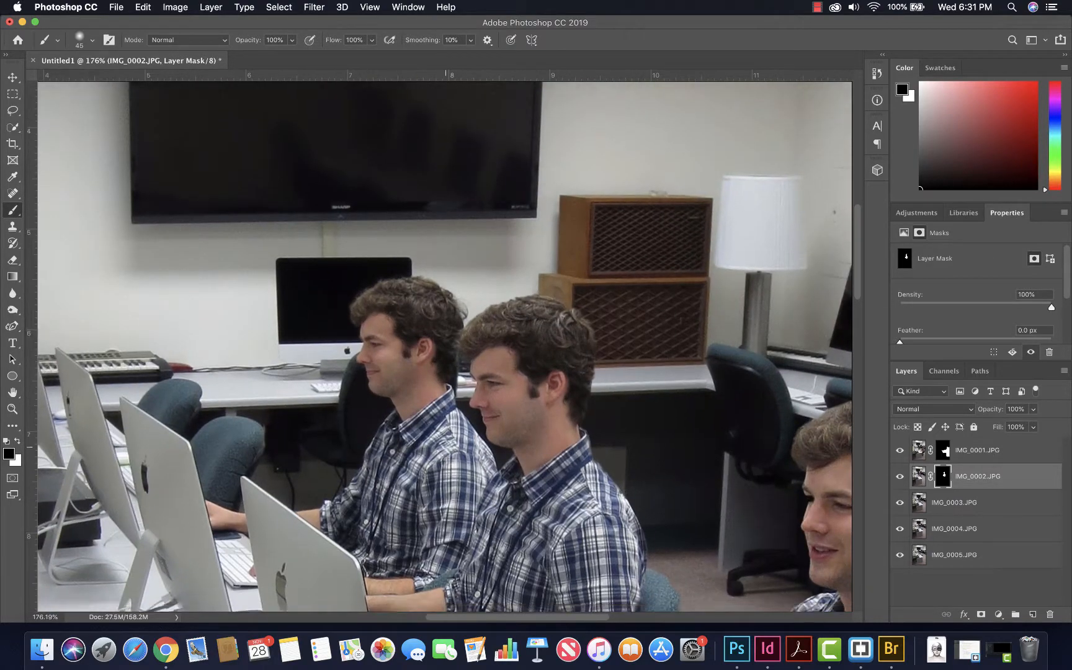
Compare the composite with IMG_0002.JPG hidden and shown to examine the masked man, then fit the whole image in view
scroll(387, 361, "down", 10)
scroll(387, 361, "up", 6)
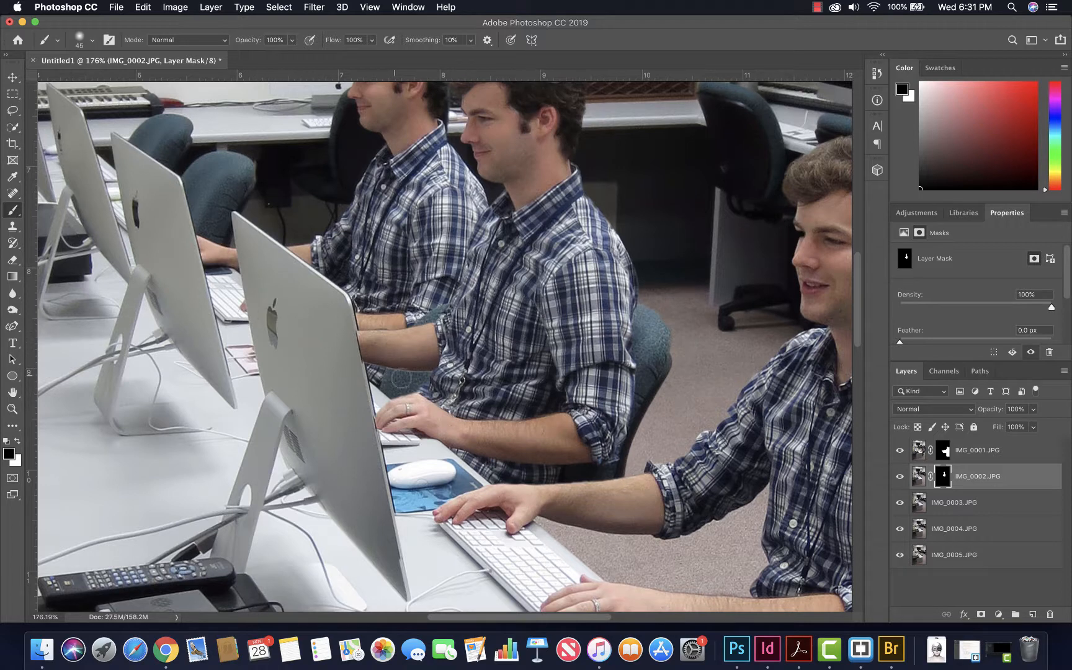
left_click(899, 476)
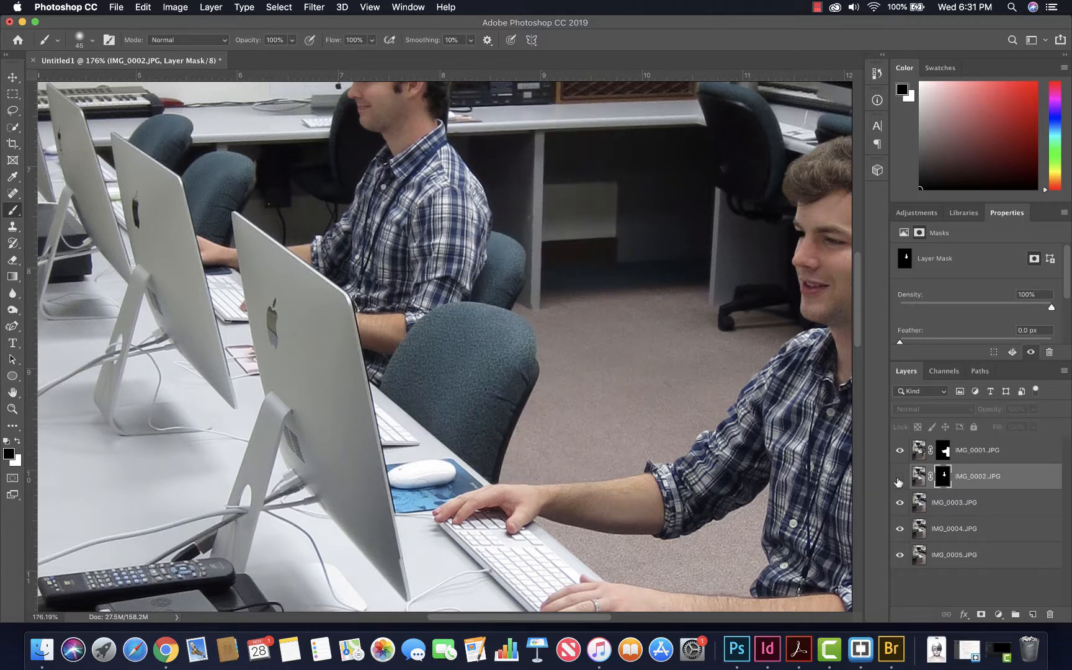
left_click(900, 477)
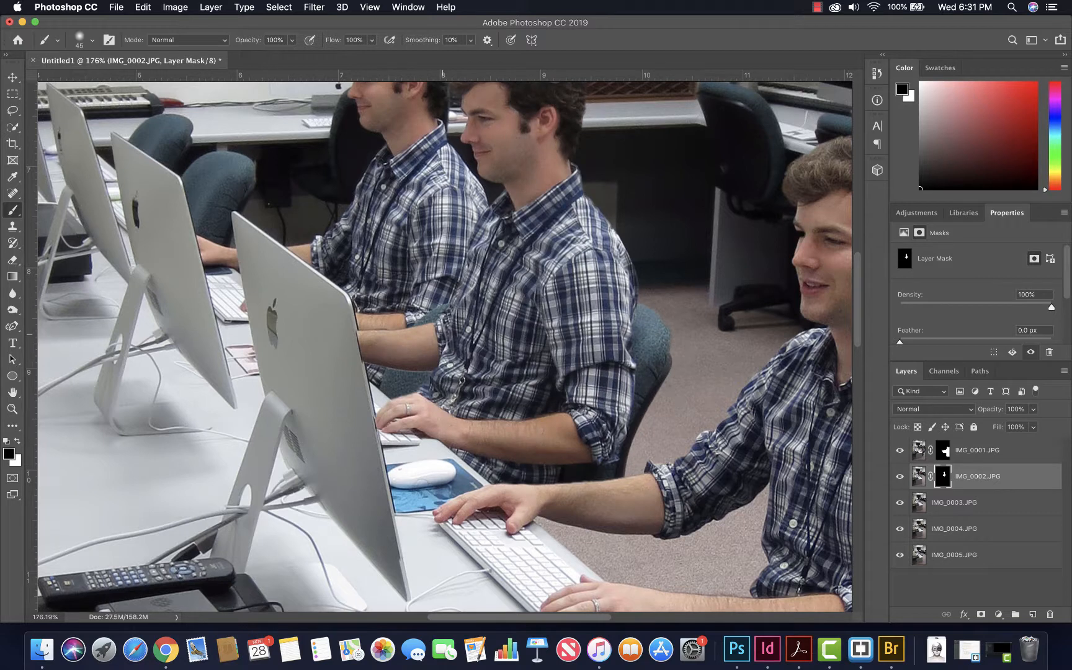
key("super+0")
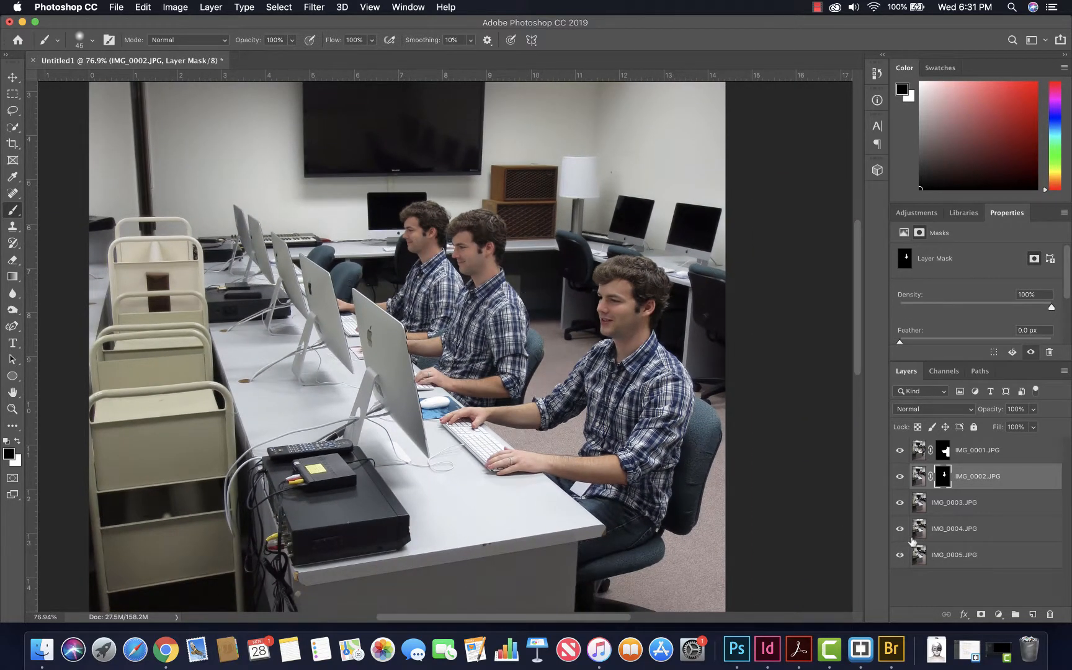
Select the rear man's head and plaid shirt on the IMG_0003.JPG layer with the Quick Selection tool
left_click(921, 508)
scroll(505, 418, "up", 10)
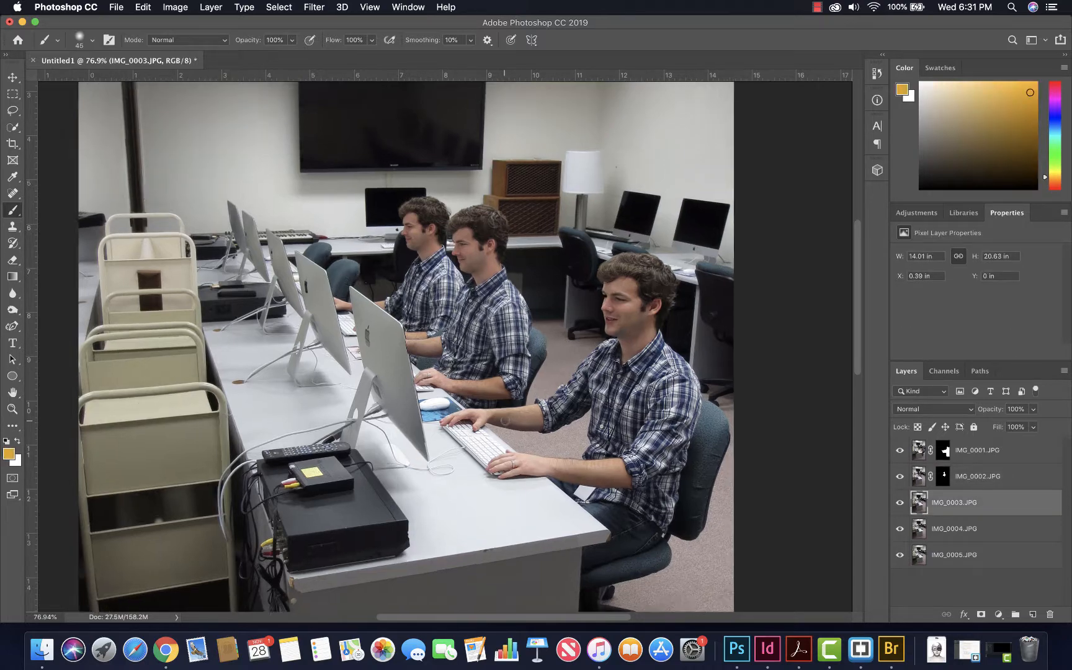
scroll(507, 426, "down", 10)
scroll(508, 426, "right", 5)
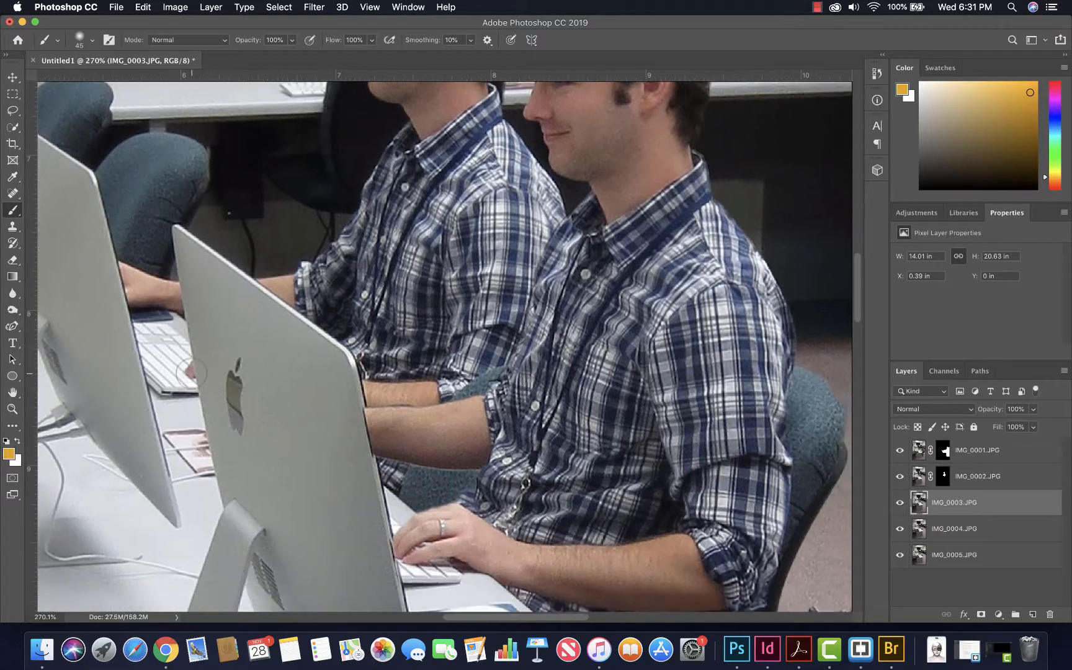
scroll(191, 373, "up", 5)
scroll(149, 332, "down", 2)
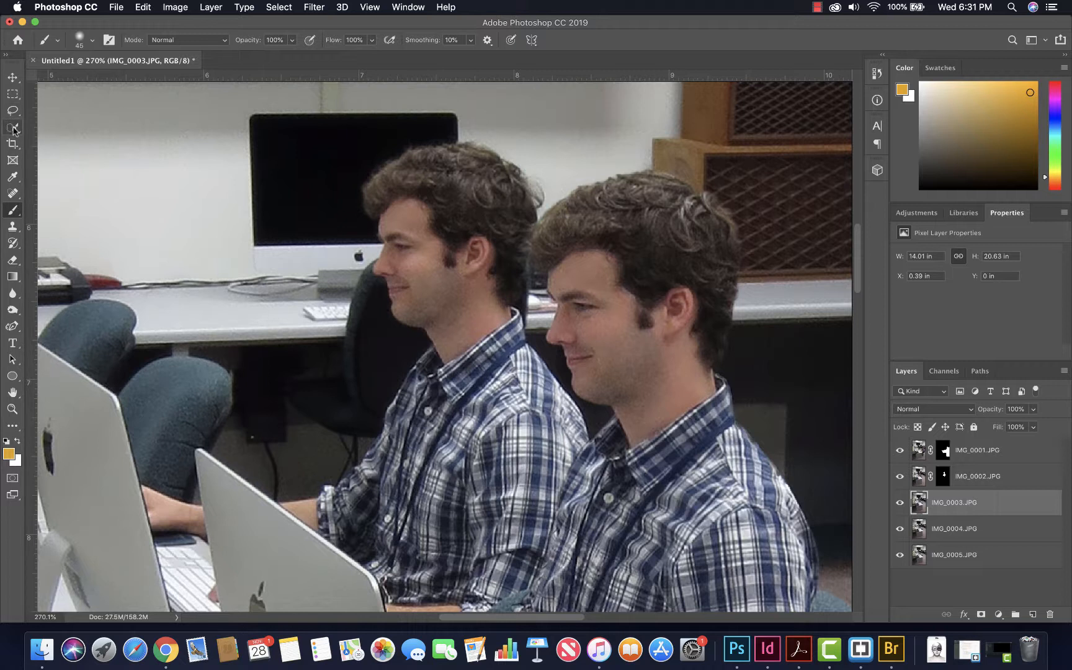
left_click(10, 129)
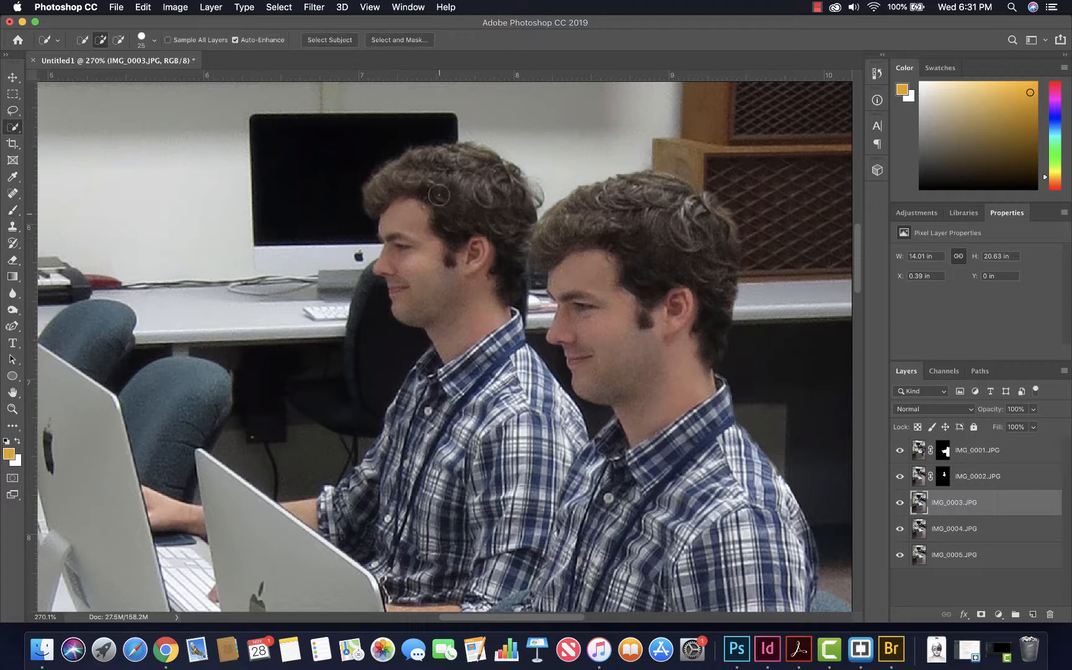
mouse_move(439, 195)
left_mouse_down()
mouse_move(383, 189)
mouse_move(412, 177)
mouse_move(476, 187)
mouse_move(462, 307)
mouse_move(501, 377)
mouse_move(450, 440)
mouse_move(422, 372)
mouse_move(406, 391)
mouse_move(434, 406)
mouse_move(469, 398)
left_mouse_up()
mouse_move(521, 398)
left_mouse_down()
mouse_move(539, 430)
mouse_move(534, 459)
mouse_move(560, 451)
mouse_move(508, 555)
mouse_move(466, 531)
mouse_move(423, 527)
left_mouse_up()
scroll(423, 528, "down", 5)
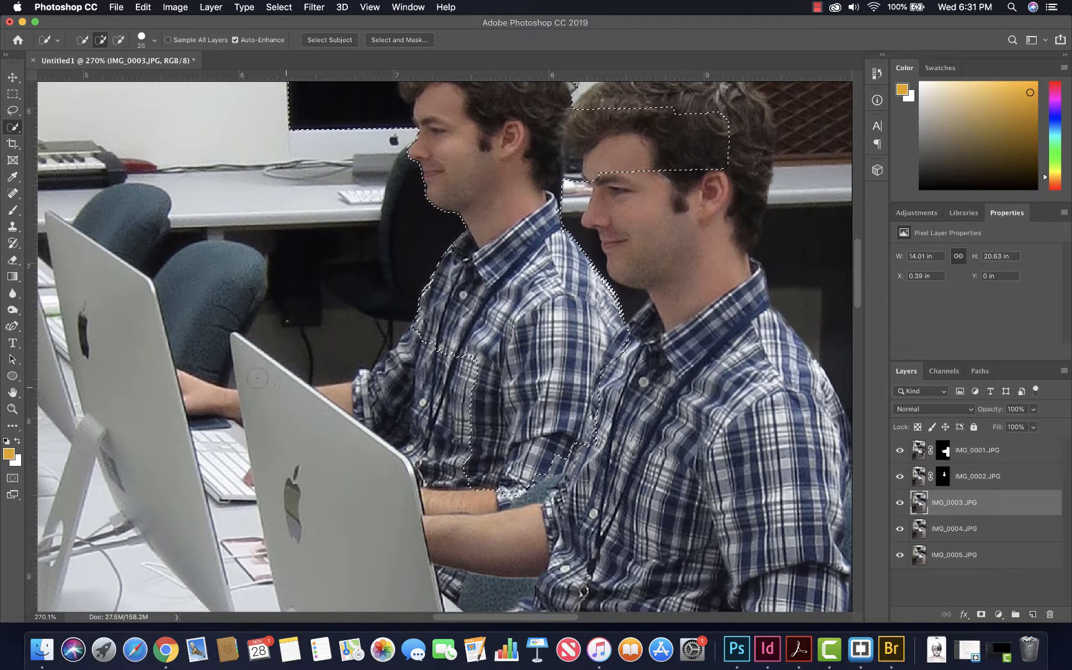
Add the rear man's hand, forearms and the iMac in front of him to the selection
left_click(204, 397)
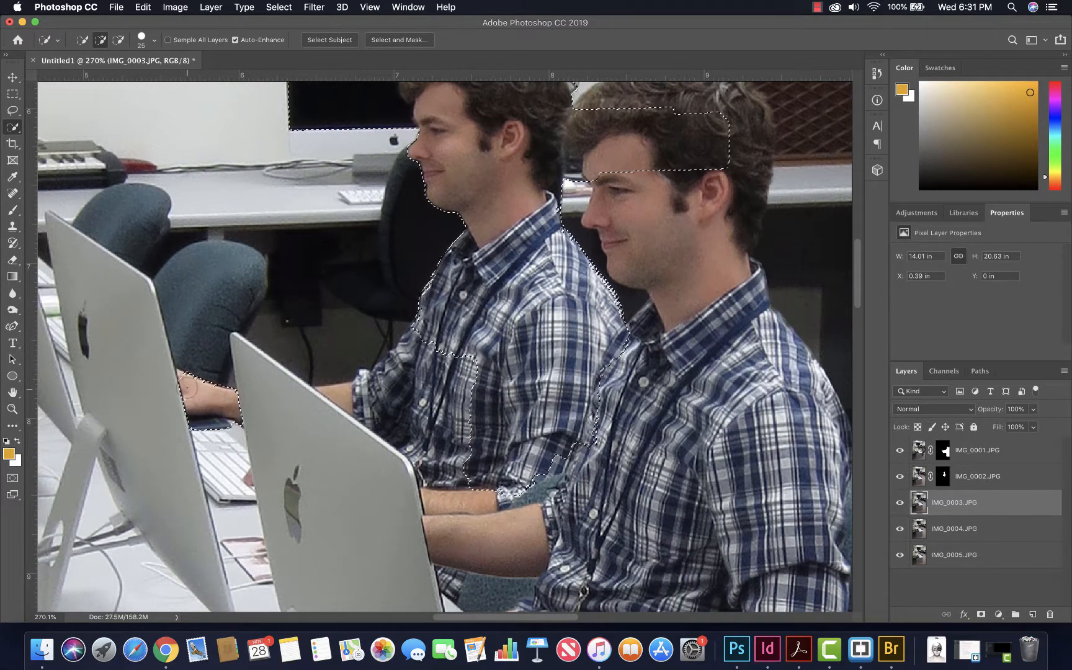
left_click(172, 382)
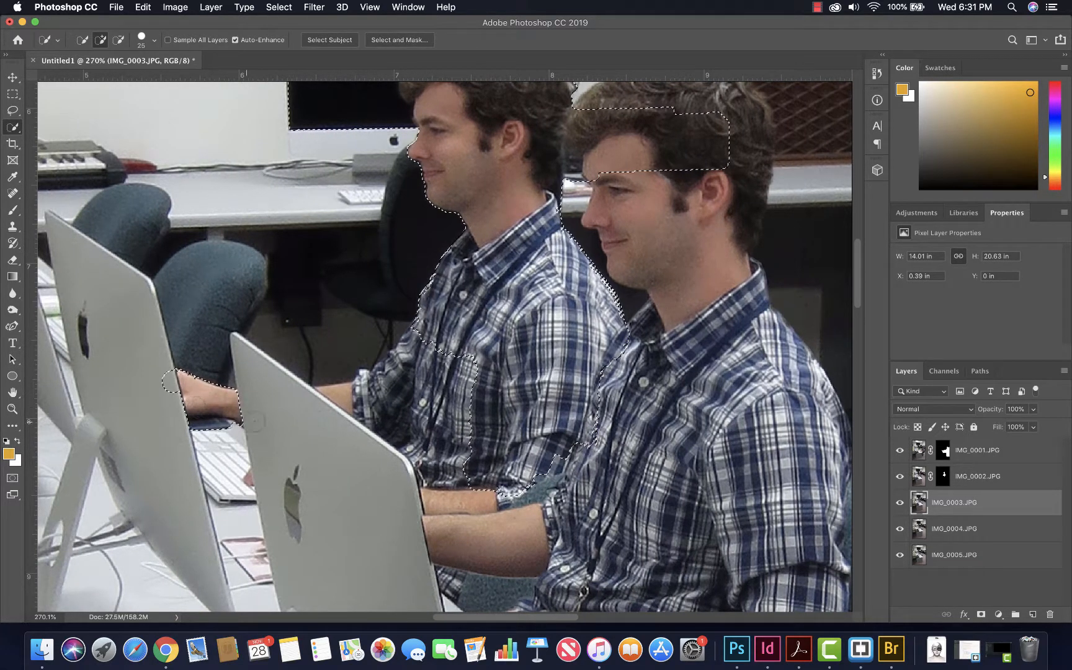
left_click(348, 406)
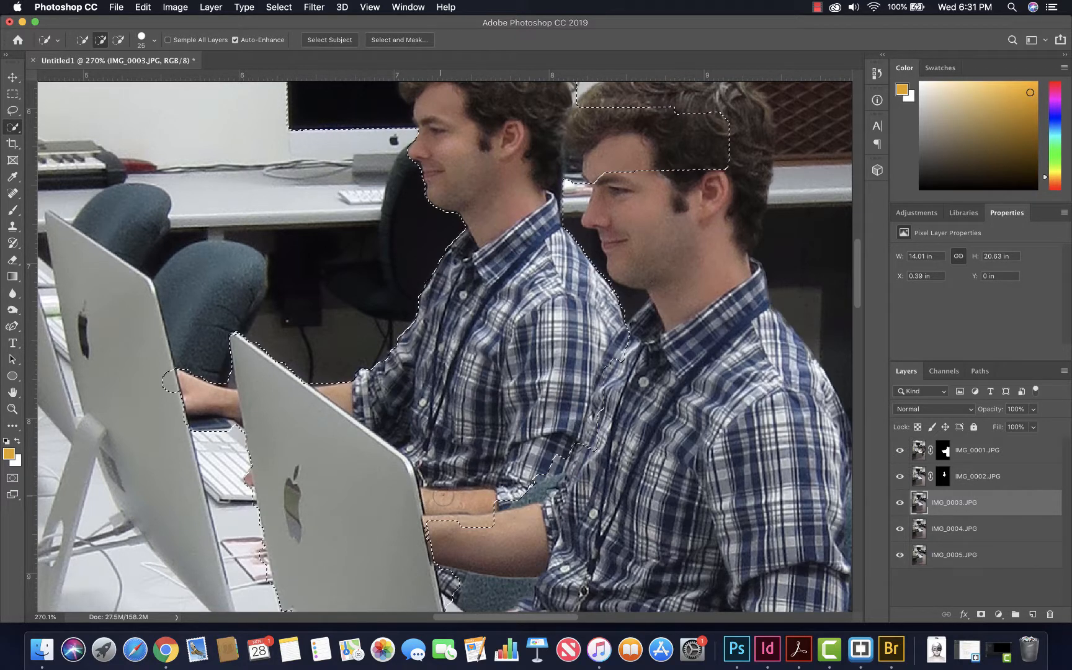
left_click_drag(499, 503, 521, 487)
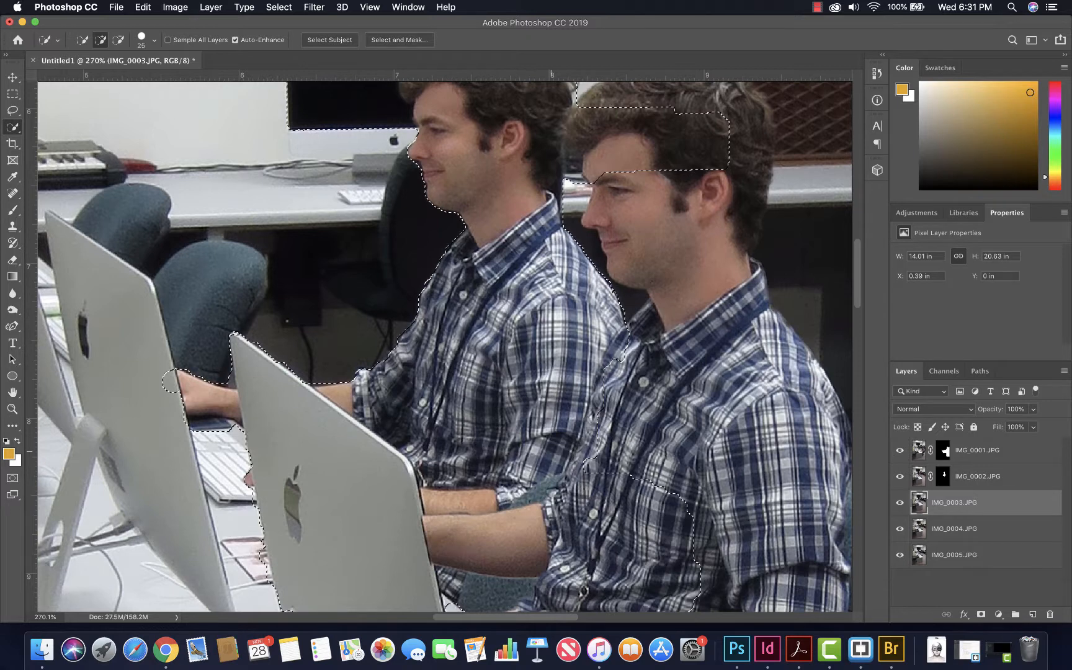
Examine the selection's coverage as a Quick Mask overlay with IMG_0003.JPG hidden and shown
scroll(512, 290, "up", 6)
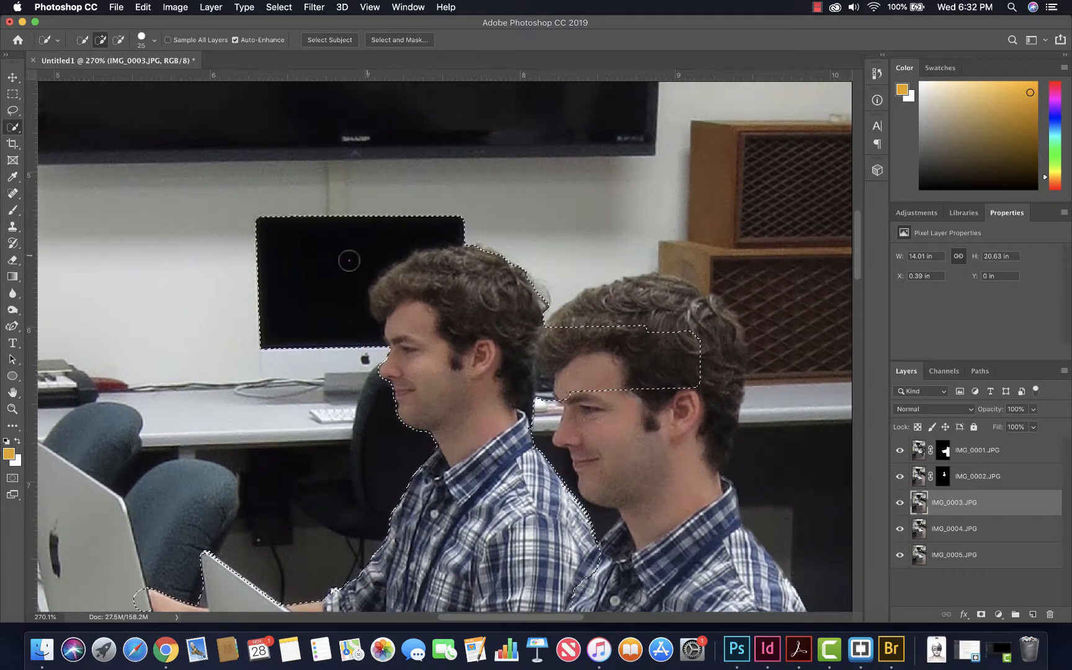
scroll(283, 323, "down", 5)
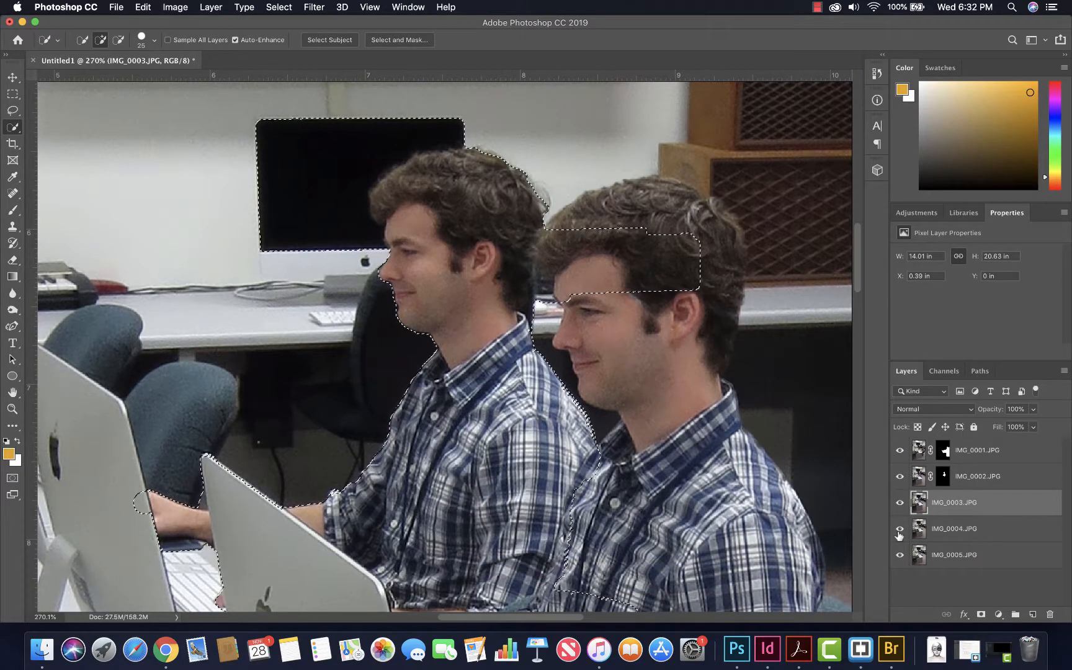
key("q")
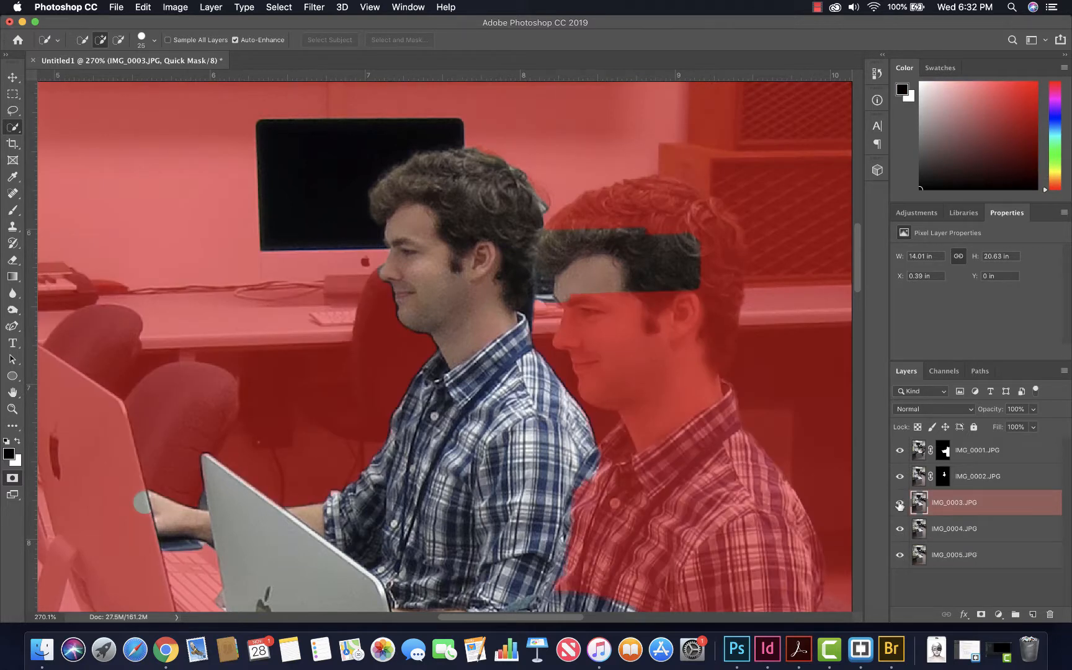
left_click(899, 504)
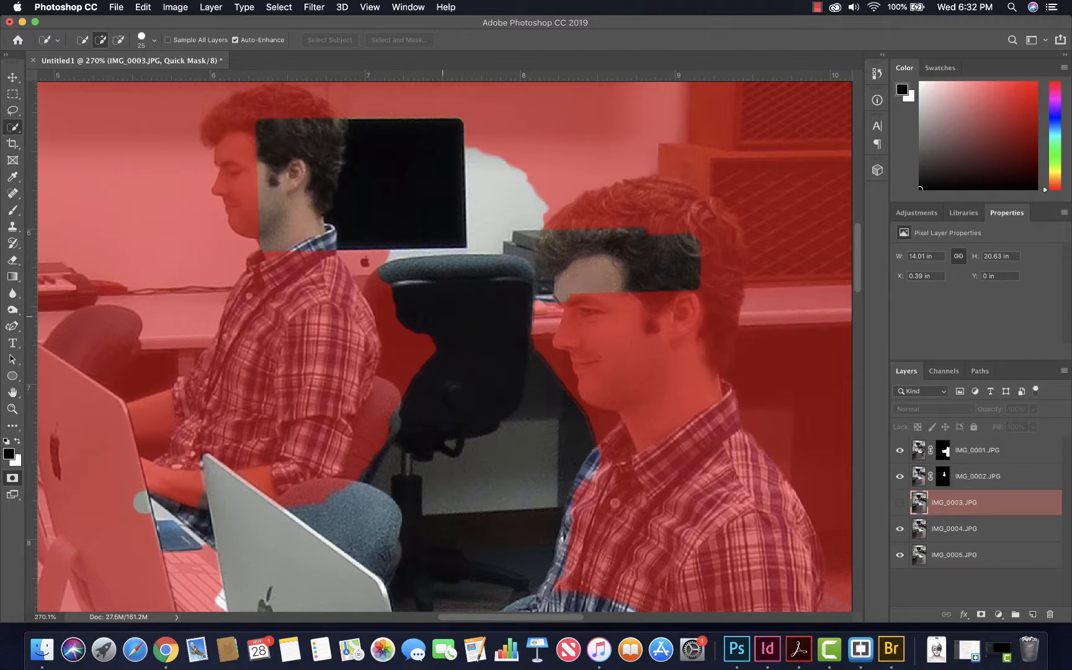
left_click(900, 504)
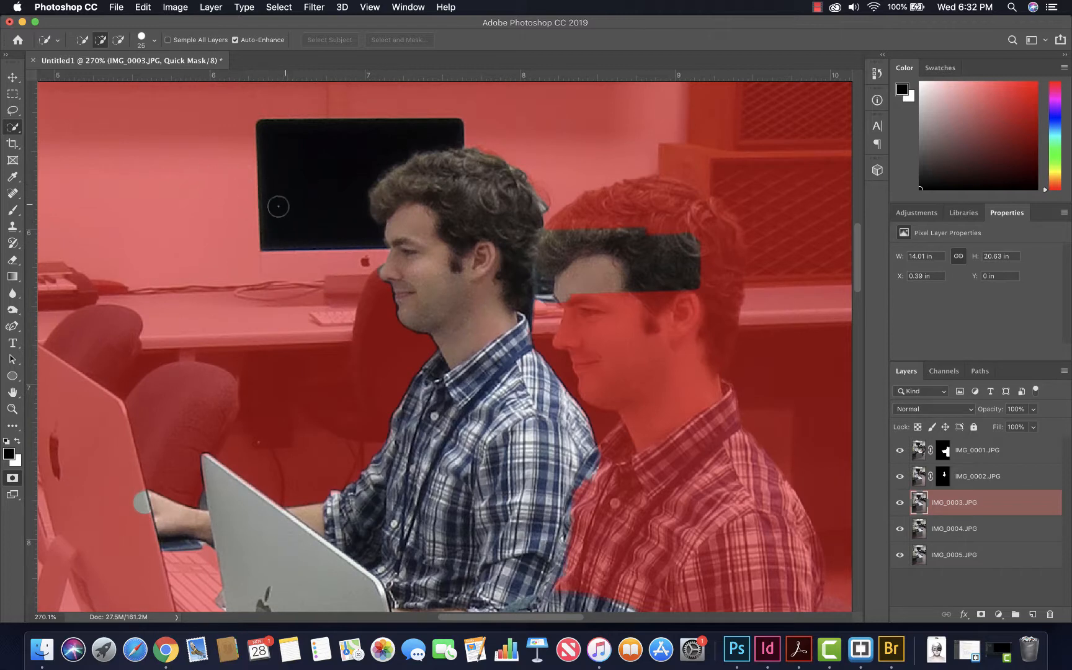
key("q")
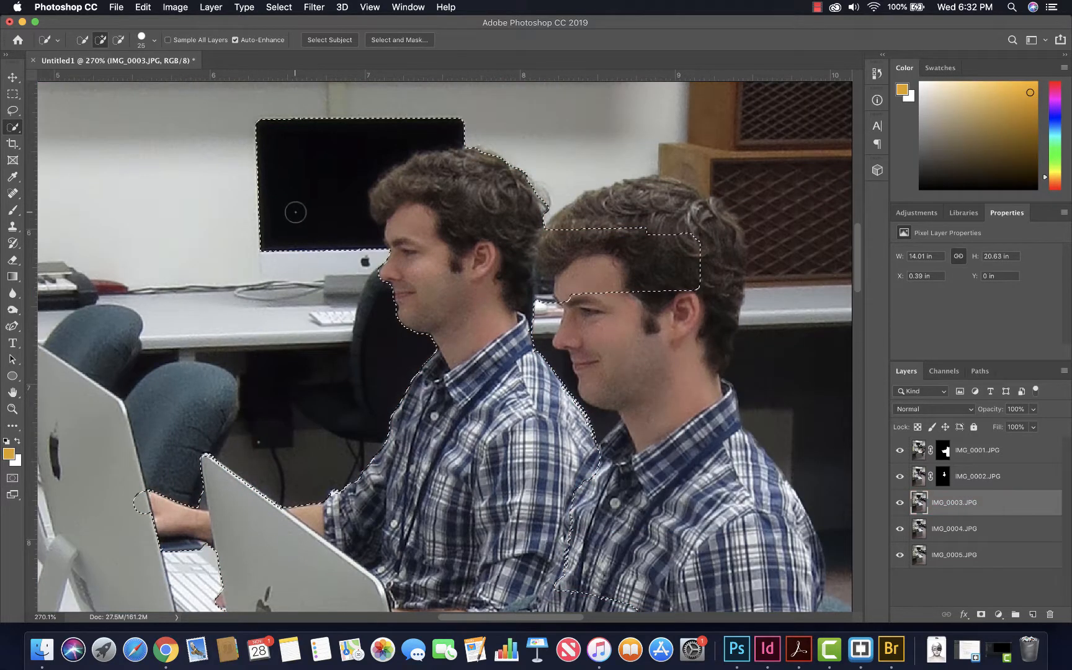
Subtract the black monitor screen behind the man's head from the selection and create a layer mask from it on IMG_0003.JPG
key("alt")
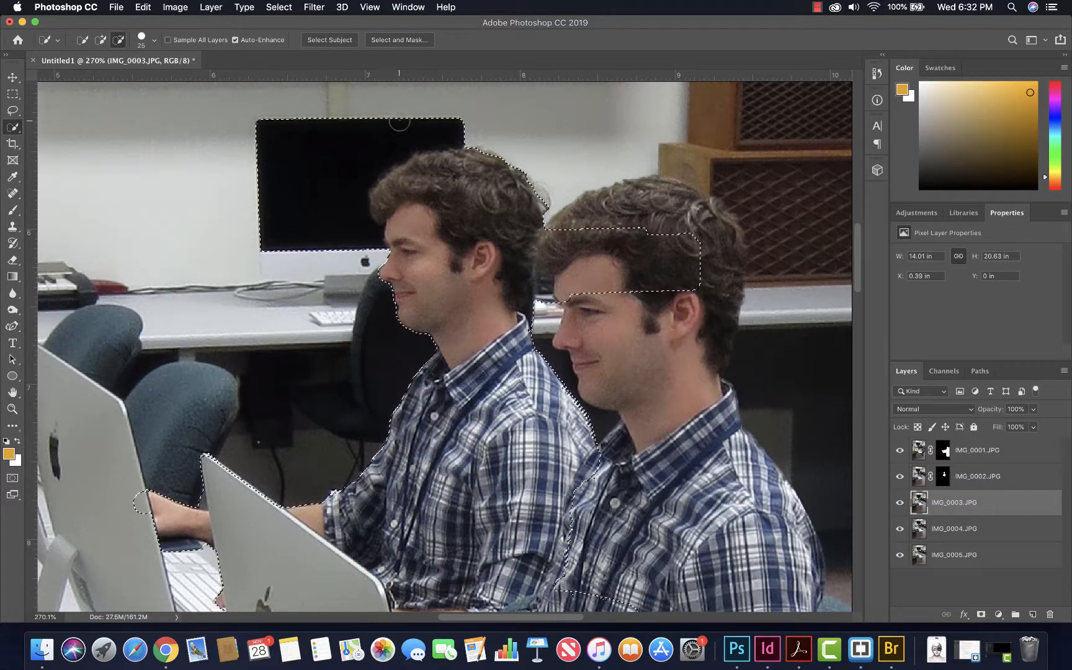
mouse_move(398, 123)
left_mouse_down()
mouse_move(265, 137)
mouse_move(266, 226)
mouse_move(279, 245)
mouse_move(316, 244)
mouse_move(330, 227)
left_mouse_up()
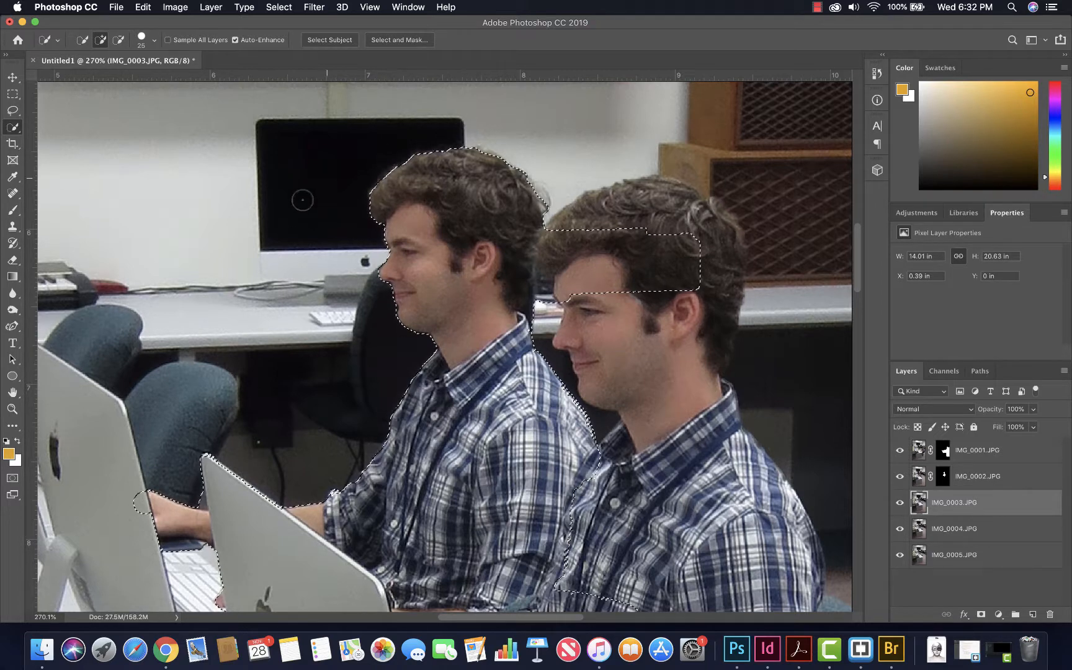
key("q")
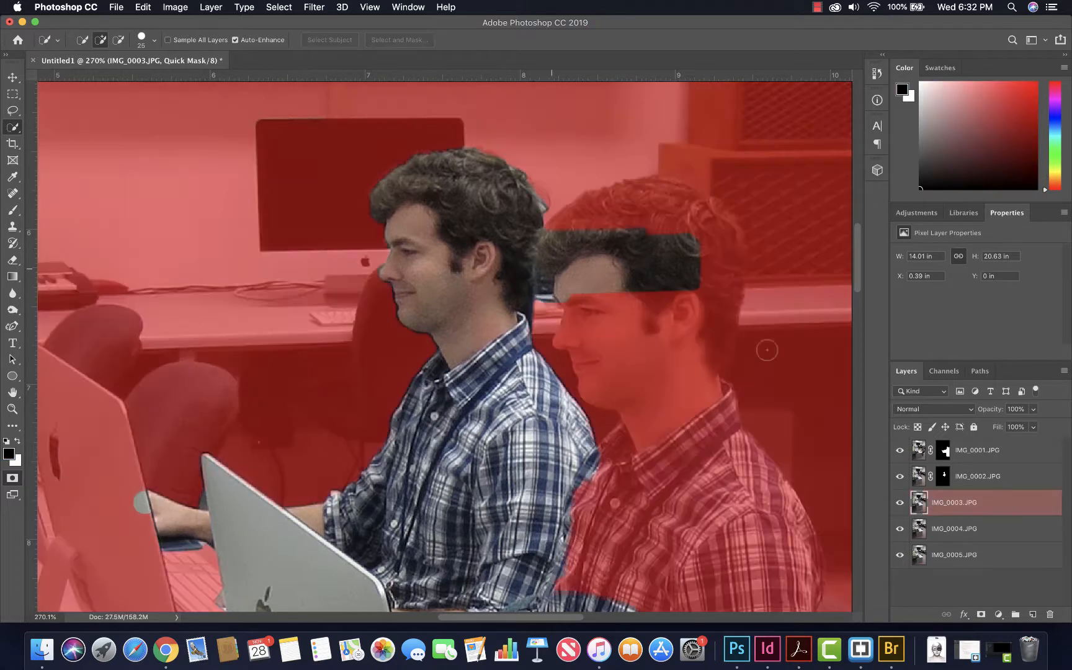
left_click(900, 502)
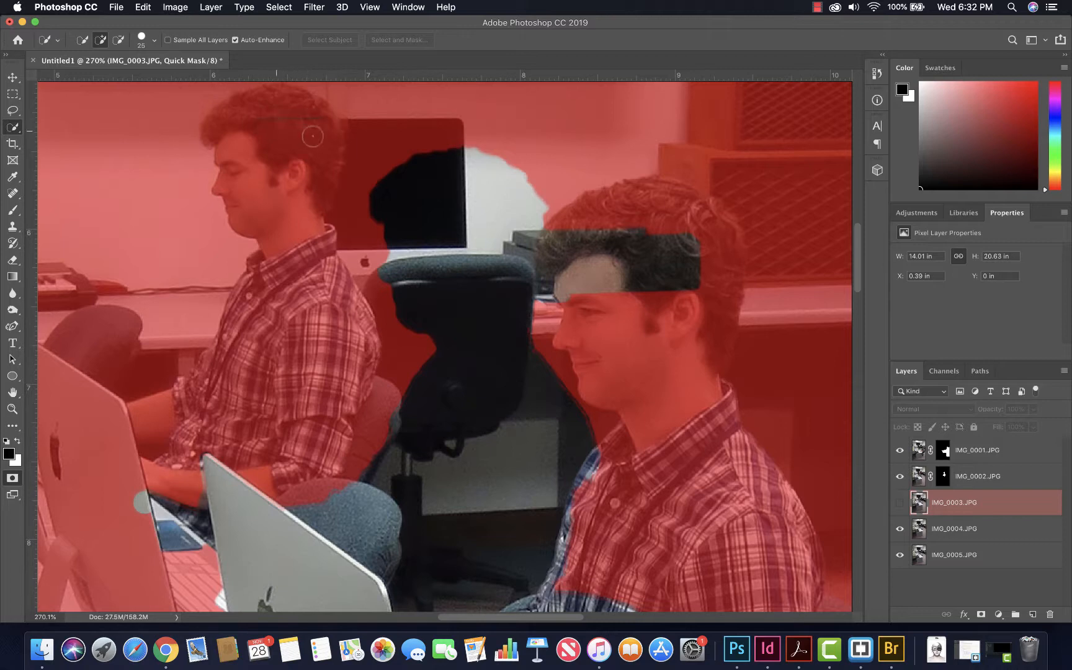
key("q")
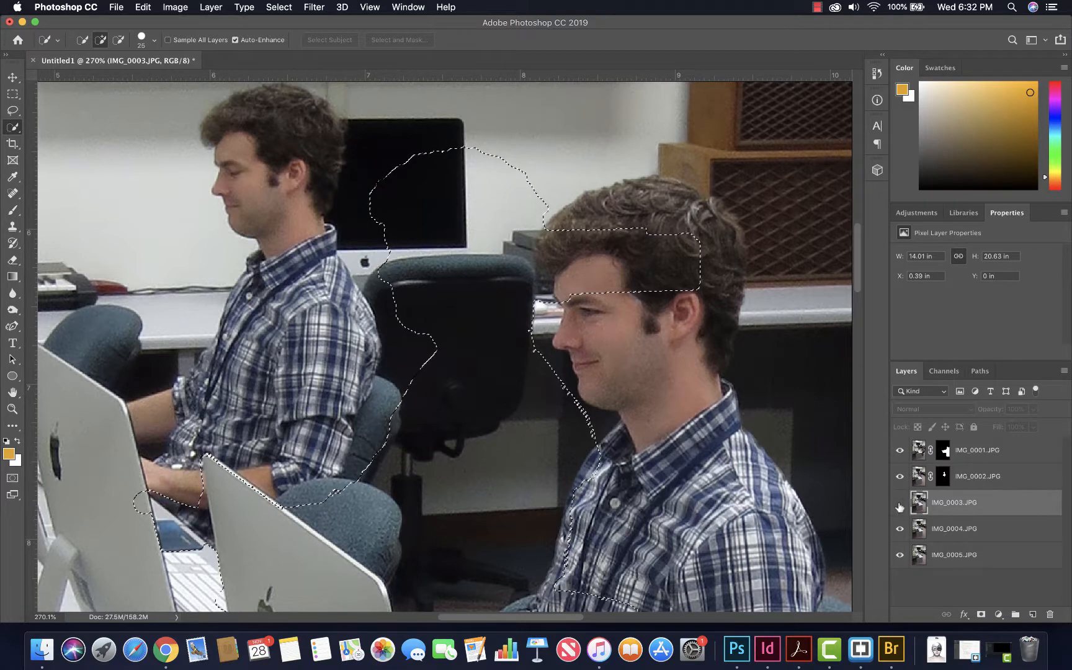
left_click(900, 502)
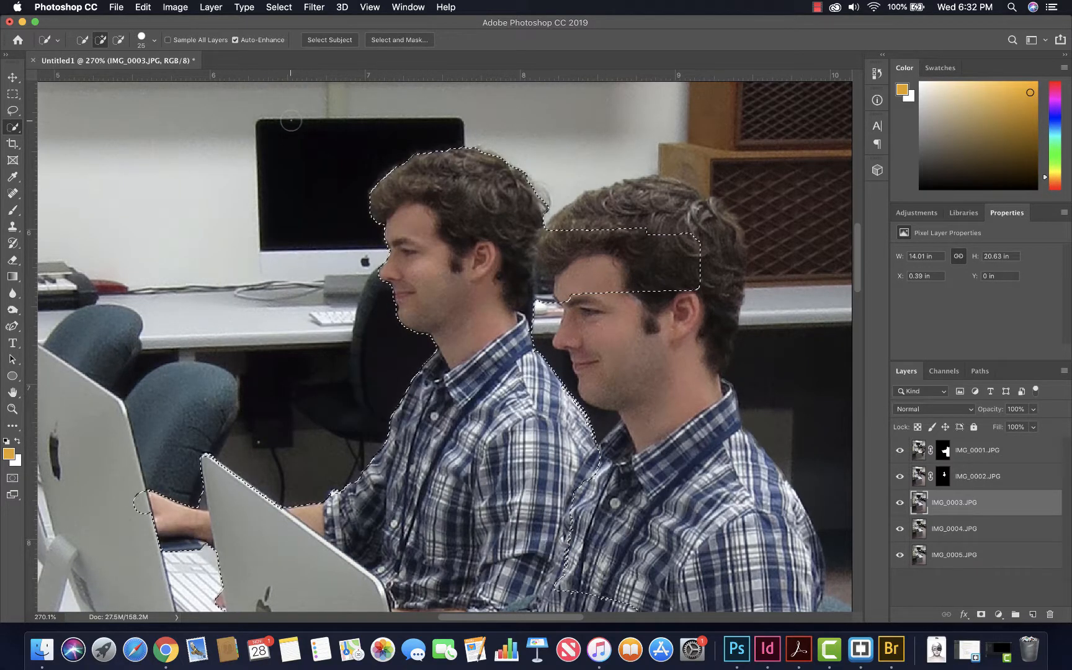
key("alt")
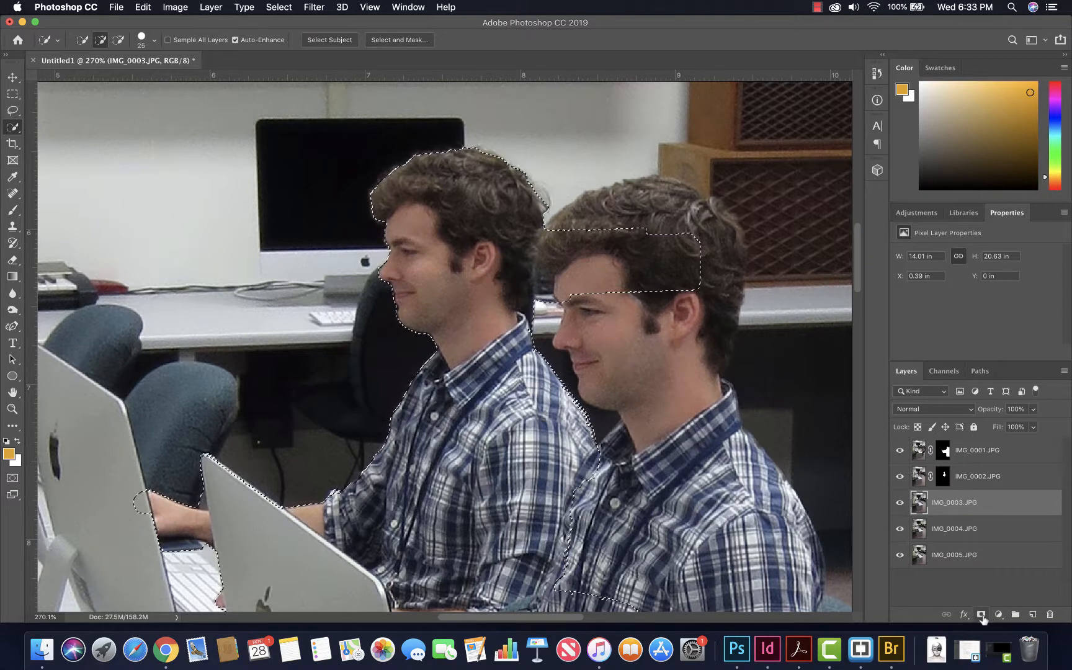
left_click(981, 615)
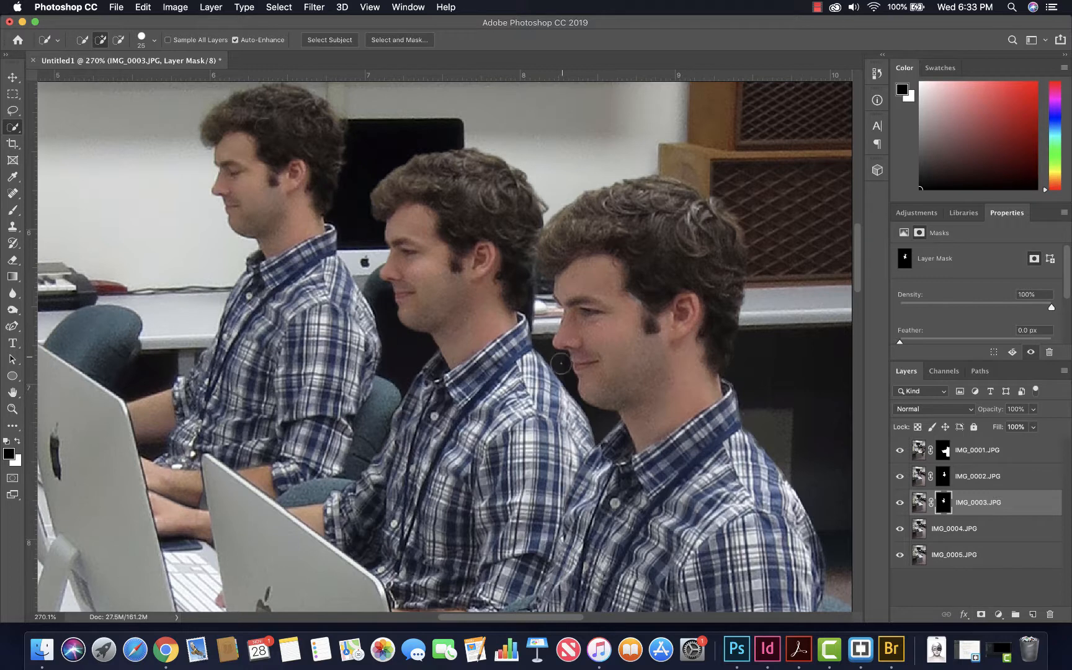
Select the rearmost man's head, shirt, arms and hand on the IMG_0004.JPG layer with the Quick Selection tool
scroll(563, 366, "left", 8)
scroll(563, 366, "up", 2)
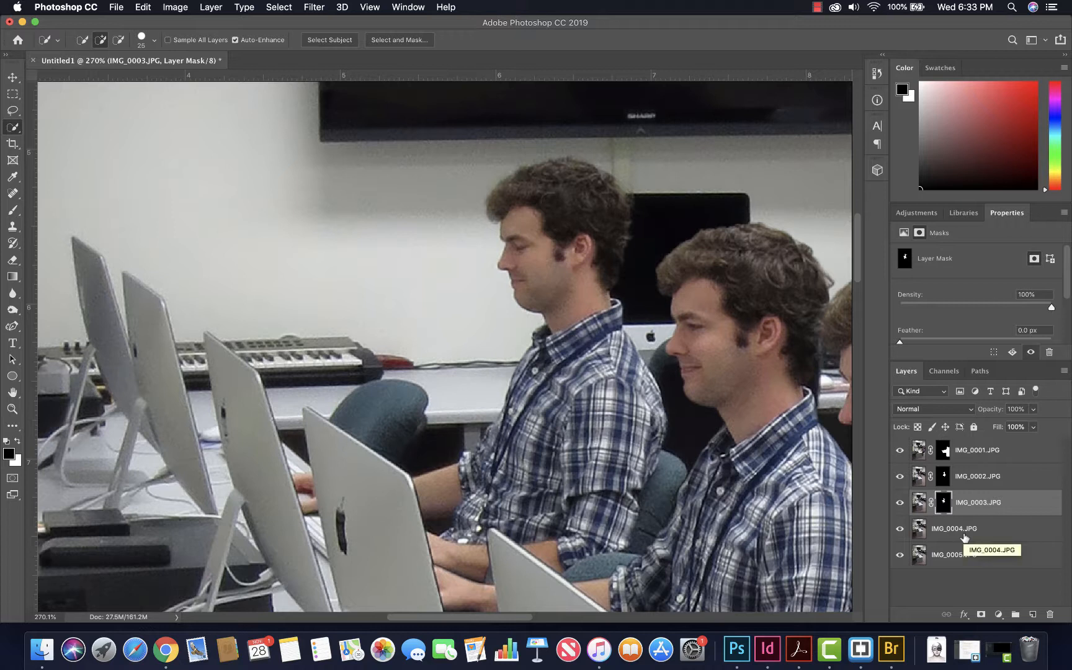
left_click(964, 534)
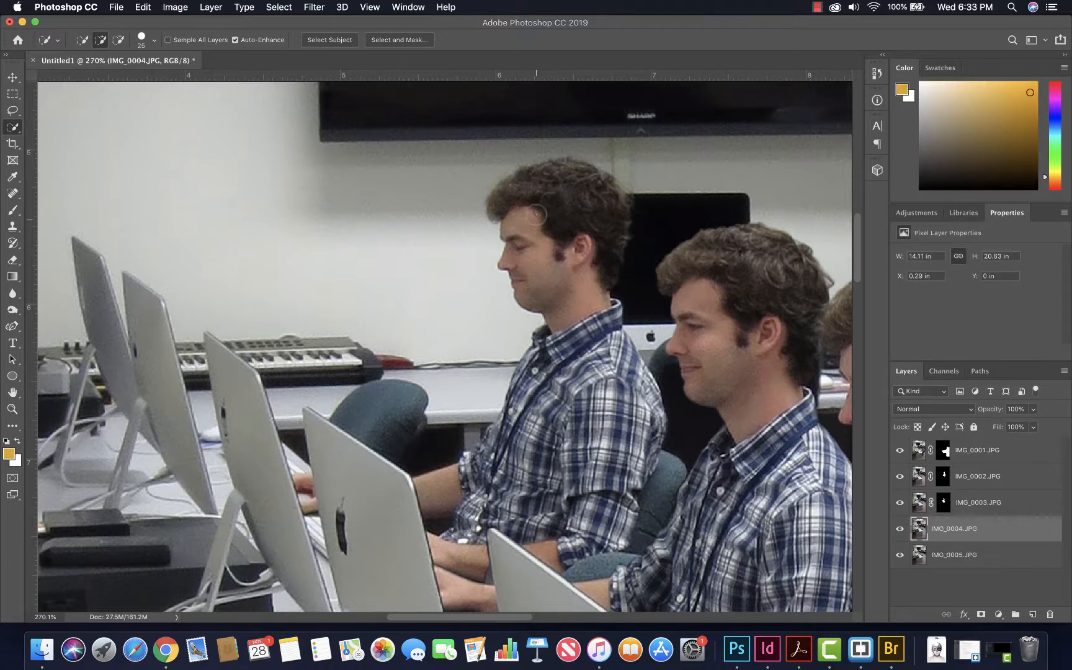
mouse_move(517, 208)
left_mouse_down()
mouse_move(551, 197)
mouse_move(557, 213)
mouse_move(551, 252)
mouse_move(571, 334)
left_mouse_up()
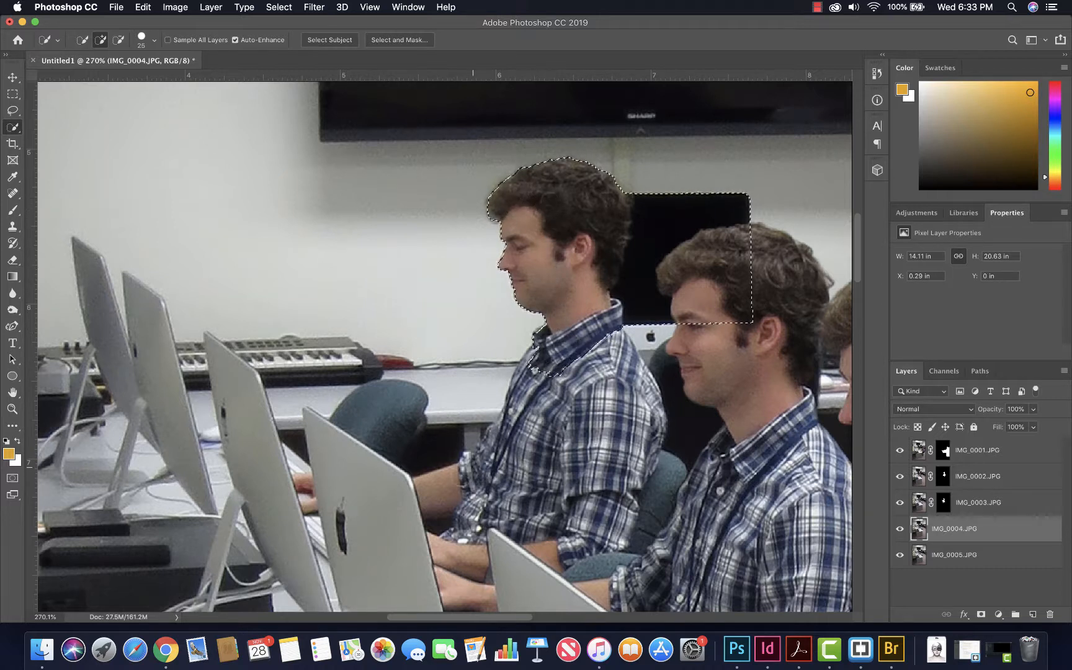
mouse_move(425, 489)
left_mouse_down()
mouse_move(490, 482)
mouse_move(558, 443)
mouse_move(620, 378)
mouse_move(651, 427)
mouse_move(643, 419)
mouse_move(589, 532)
mouse_move(520, 595)
mouse_move(545, 567)
mouse_move(465, 558)
mouse_move(286, 483)
mouse_move(310, 491)
left_mouse_up()
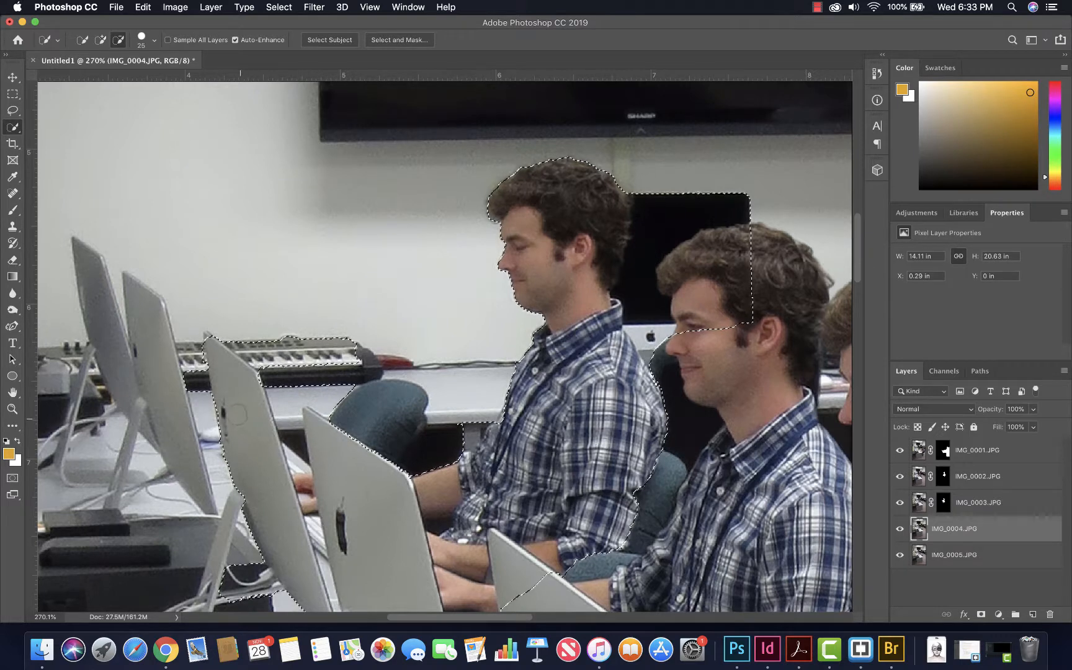
Subtract the third iMac from the back and the piano keyboard from the selection, checking it as a Quick Mask with IMG_0004.JPG hidden and shown
mouse_move(241, 412)
left_mouse_down()
mouse_move(281, 358)
mouse_move(281, 380)
mouse_move(322, 437)
mouse_move(267, 446)
mouse_move(254, 423)
left_mouse_up()
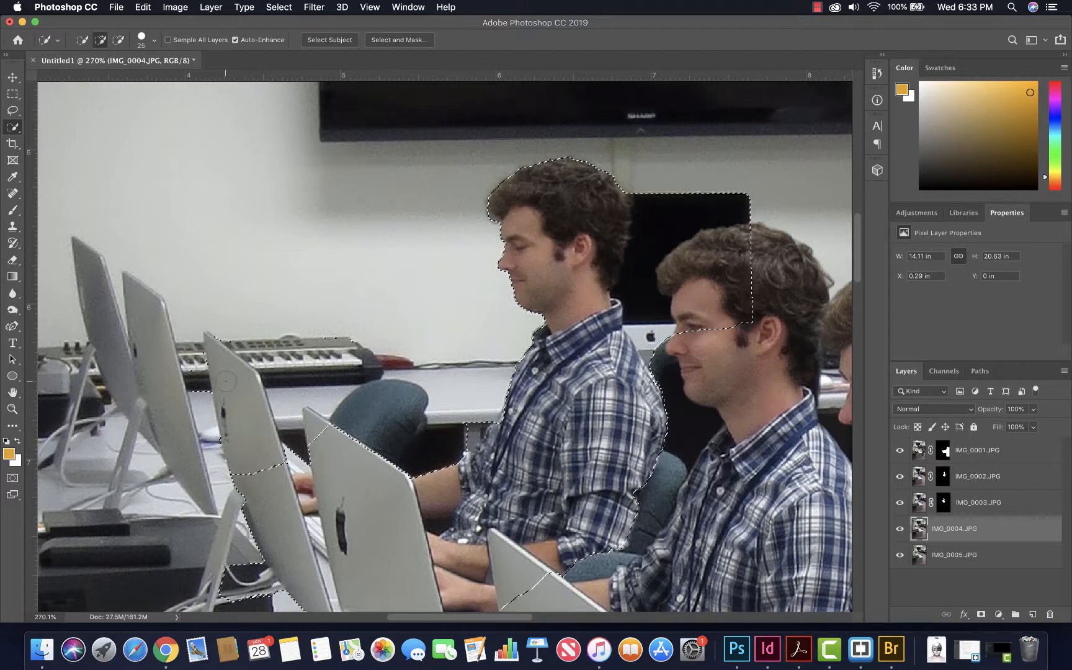
mouse_move(217, 335)
left_mouse_down()
mouse_move(350, 354)
mouse_move(273, 397)
mouse_move(214, 461)
mouse_move(252, 496)
mouse_move(255, 555)
mouse_move(241, 589)
mouse_move(266, 597)
left_mouse_up()
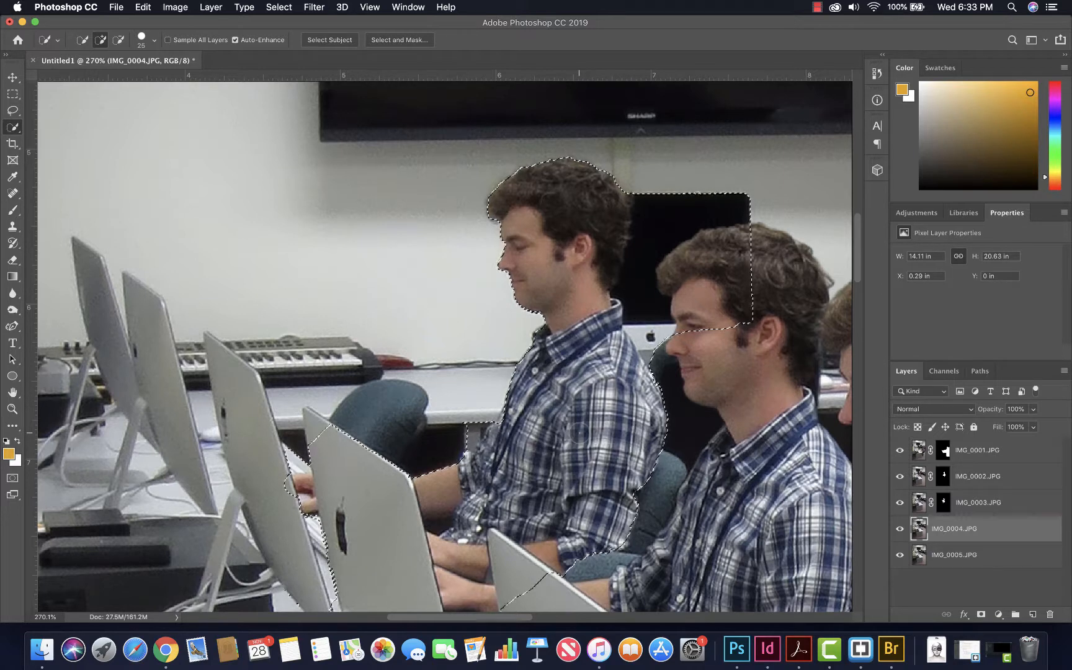
key("q")
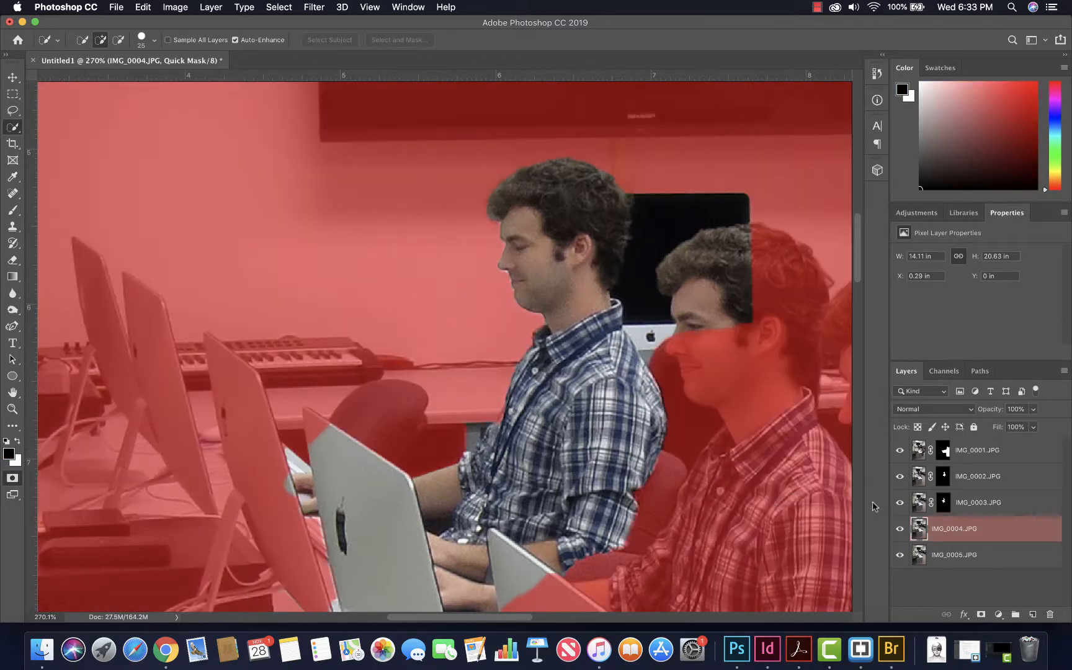
left_click(900, 529)
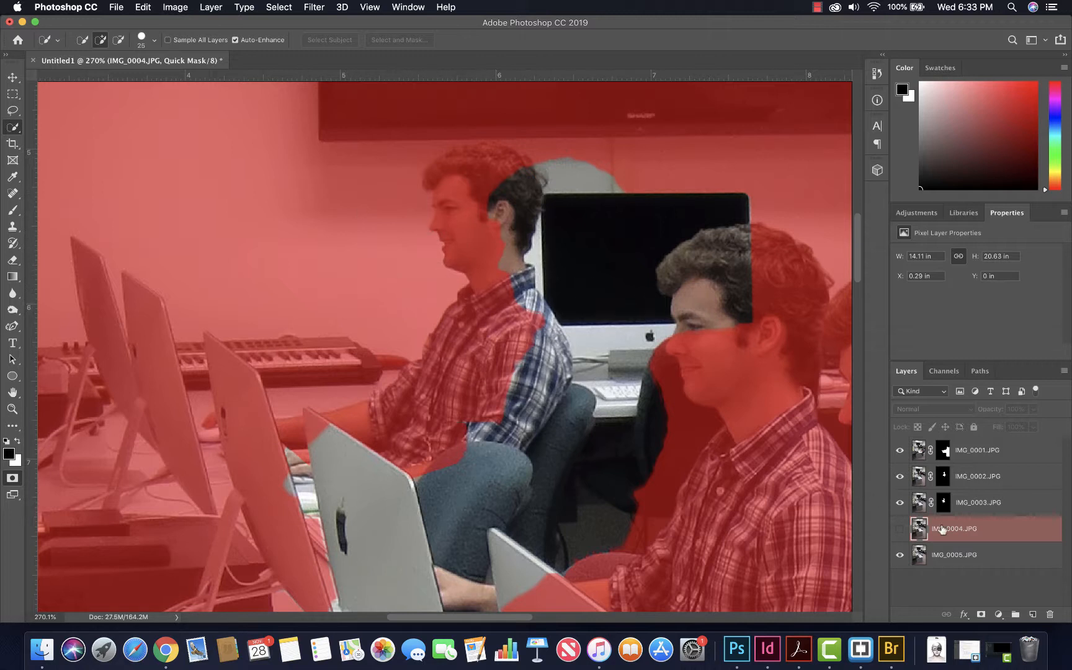
left_click(900, 529)
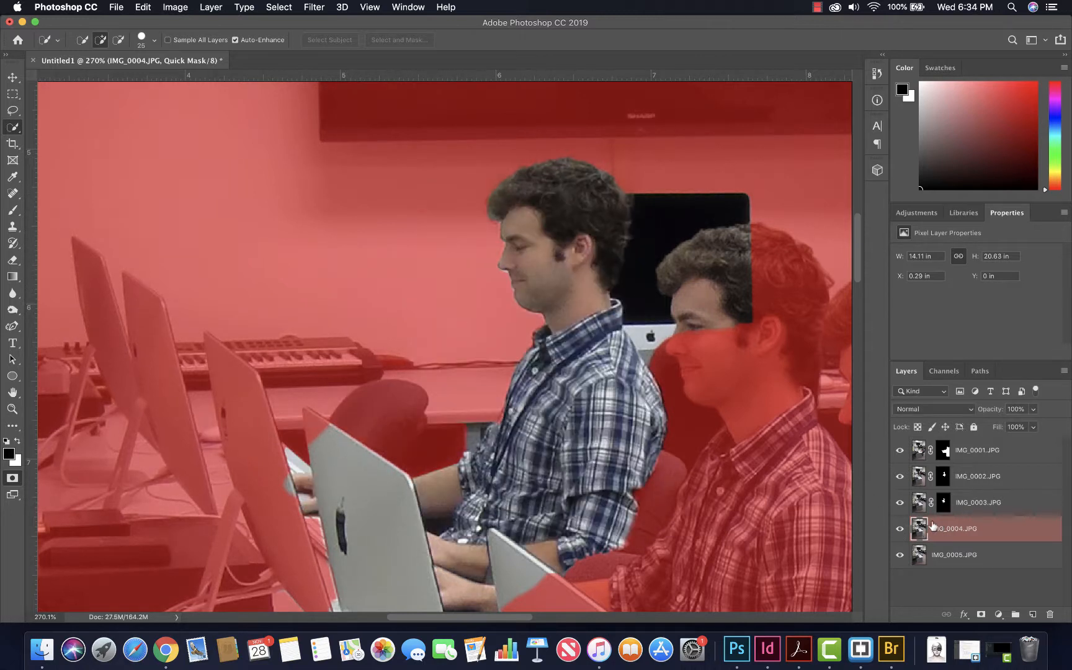
key("q")
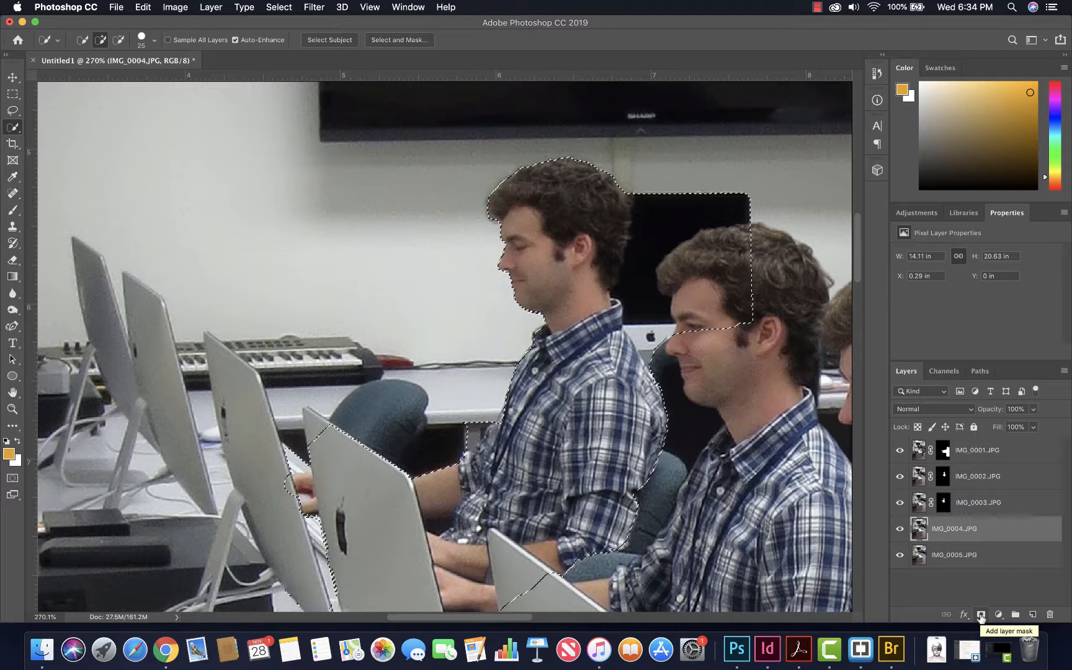
Create a layer mask from the selection on the IMG_0004.JPG layer and check the full five-clone composite
left_click(981, 614)
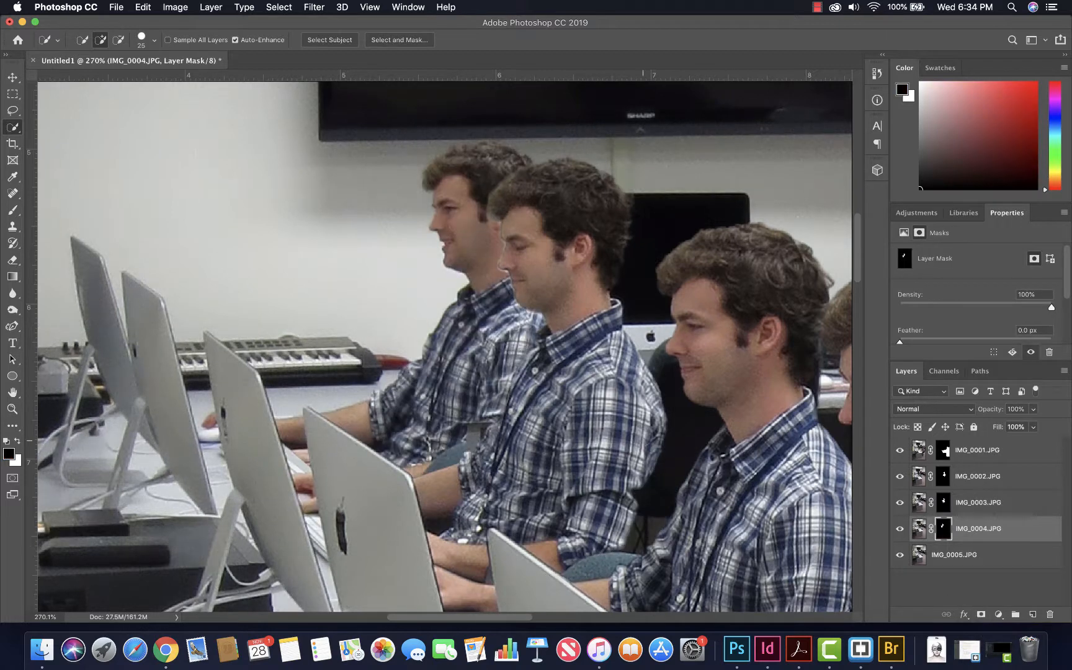
key("super+minus")
key("super+minus")
key("super+minus")
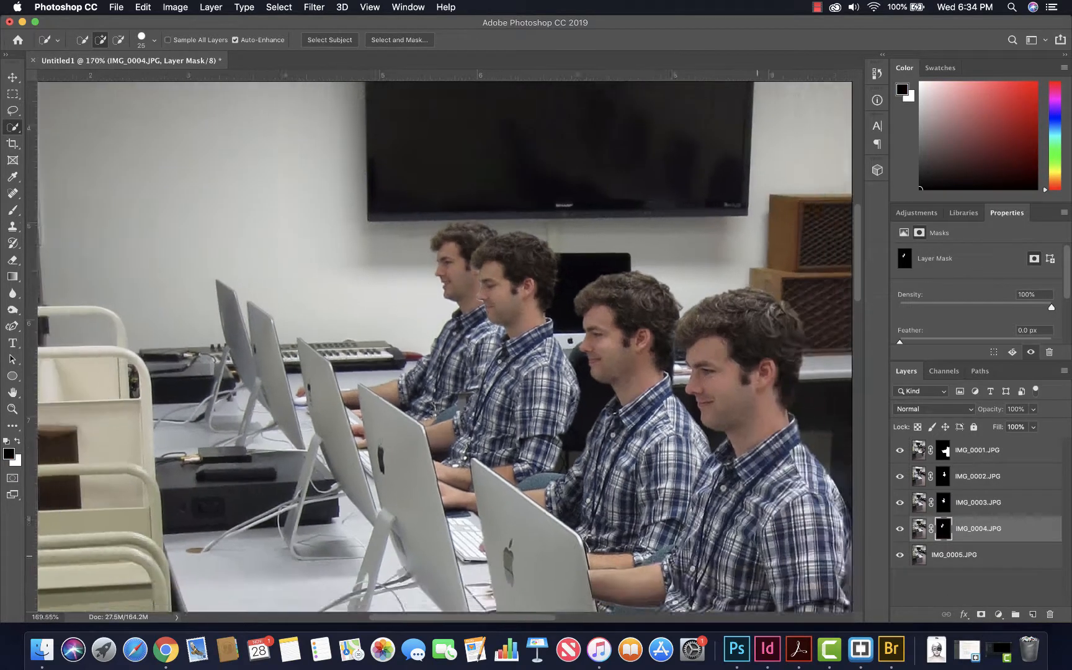
key("super+minus")
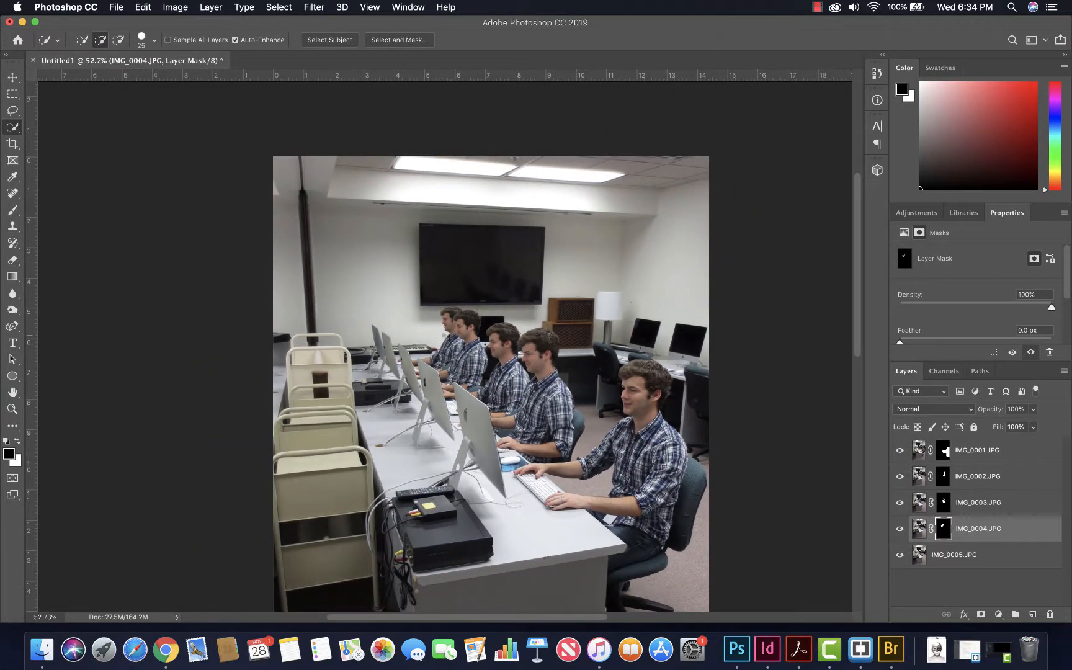
scroll(491, 346, "down", 5)
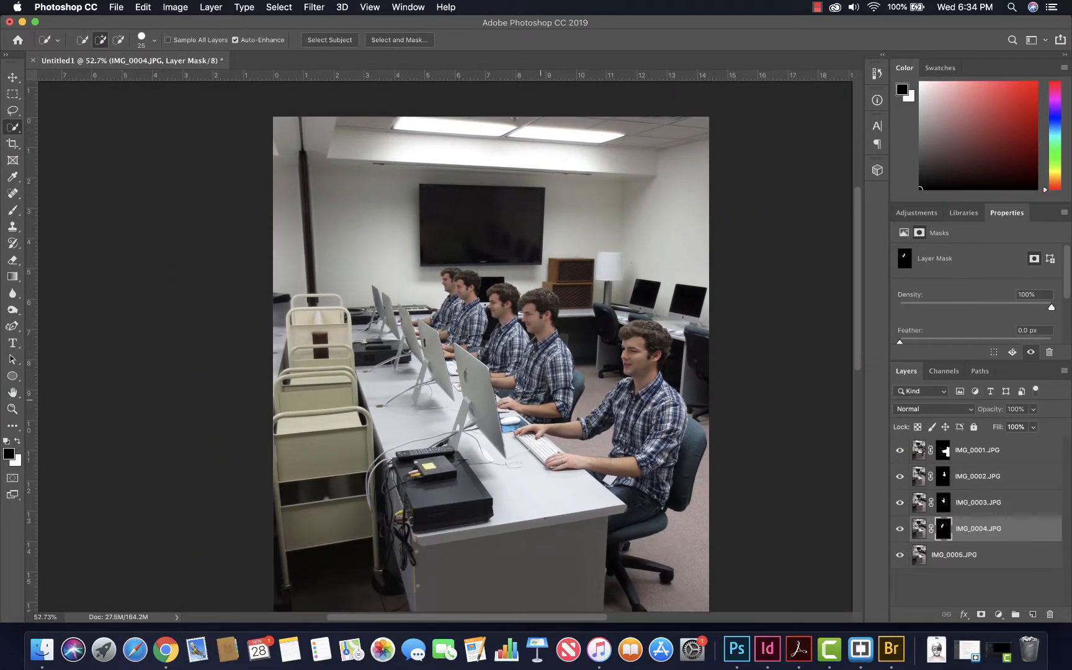